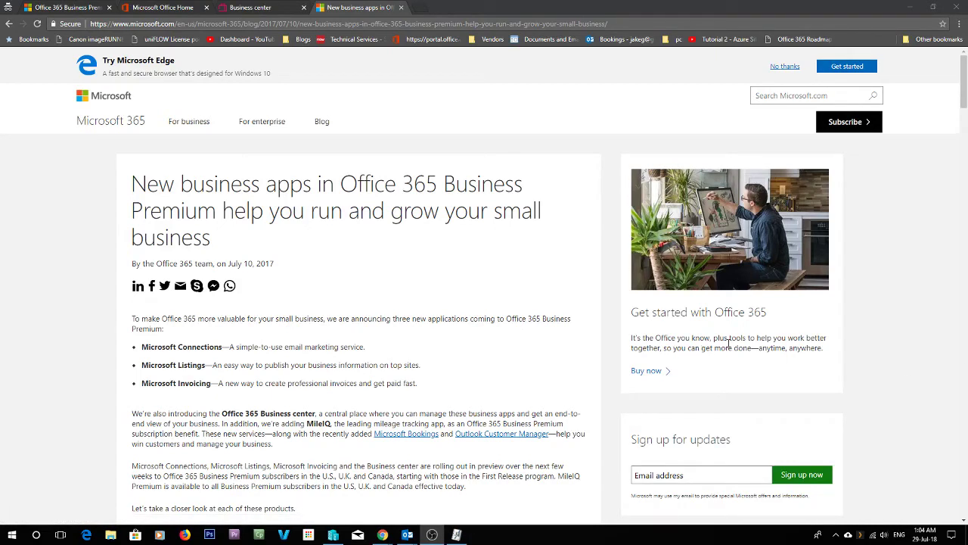
- Scroll the blog article, then highlight and clear the countries where the apps launch
scroll(354, 323, down, 2)
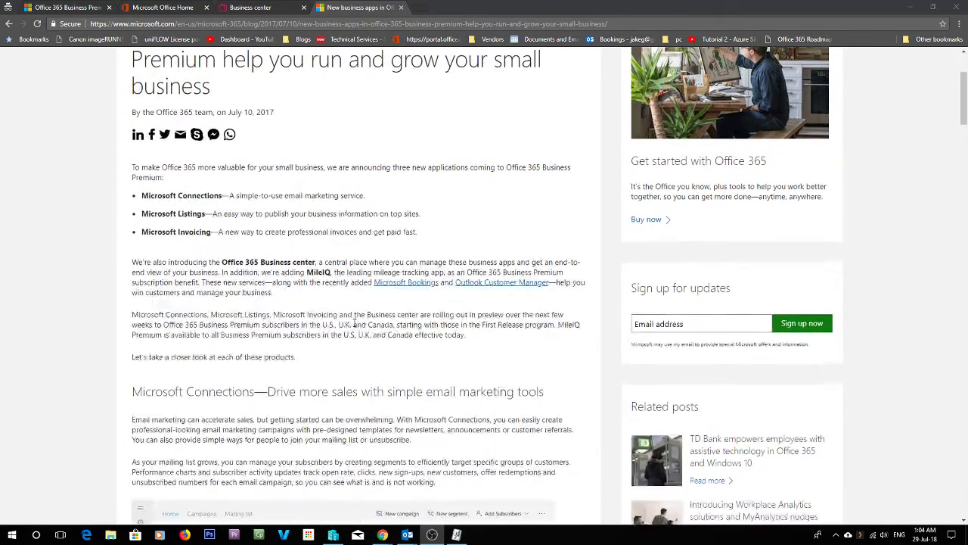
scroll(354, 324, down, 1)
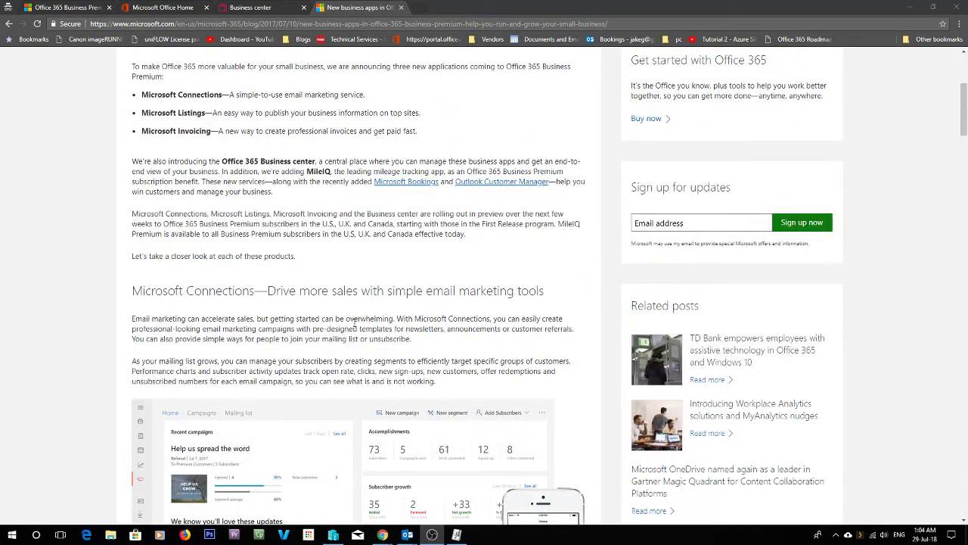
scroll(354, 324, down, 1)
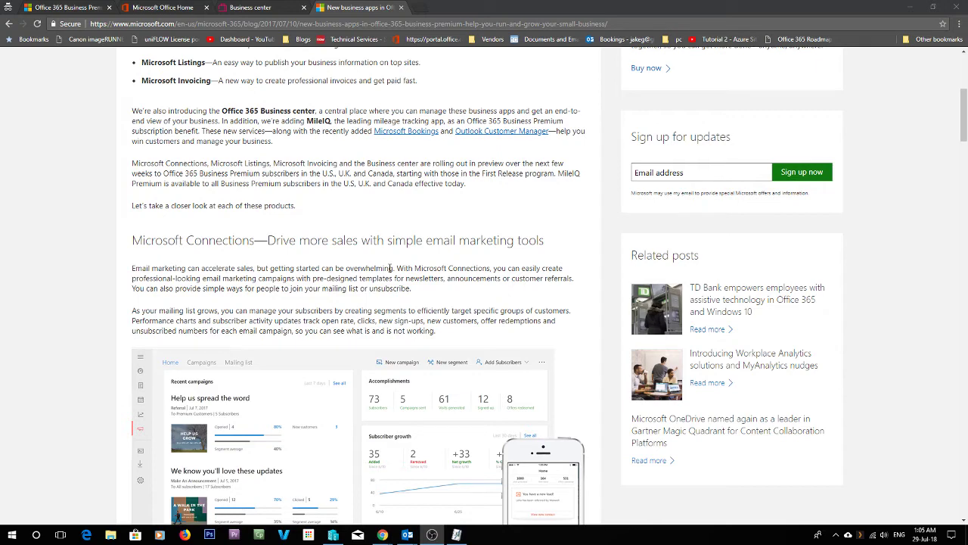
scroll(333, 250, up, 4)
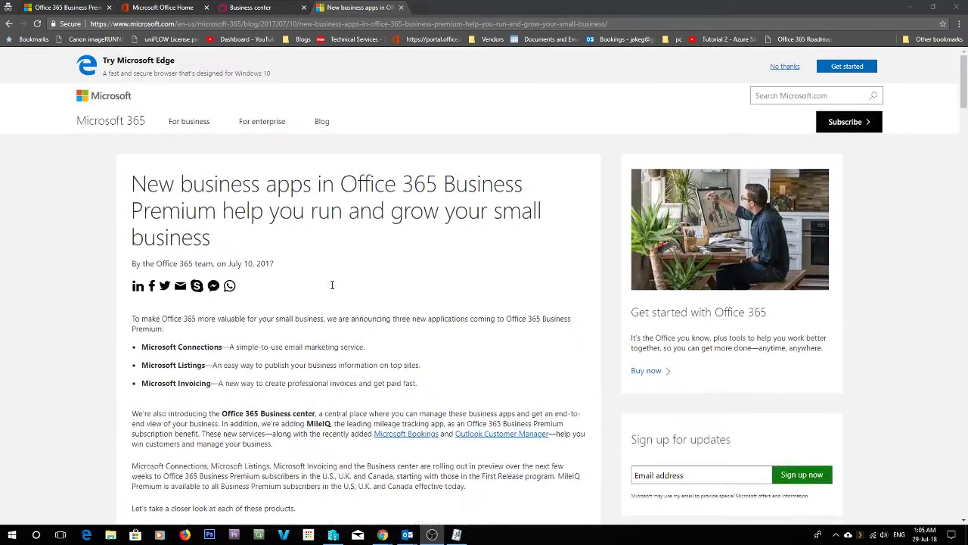
scroll(303, 280, down, 1)
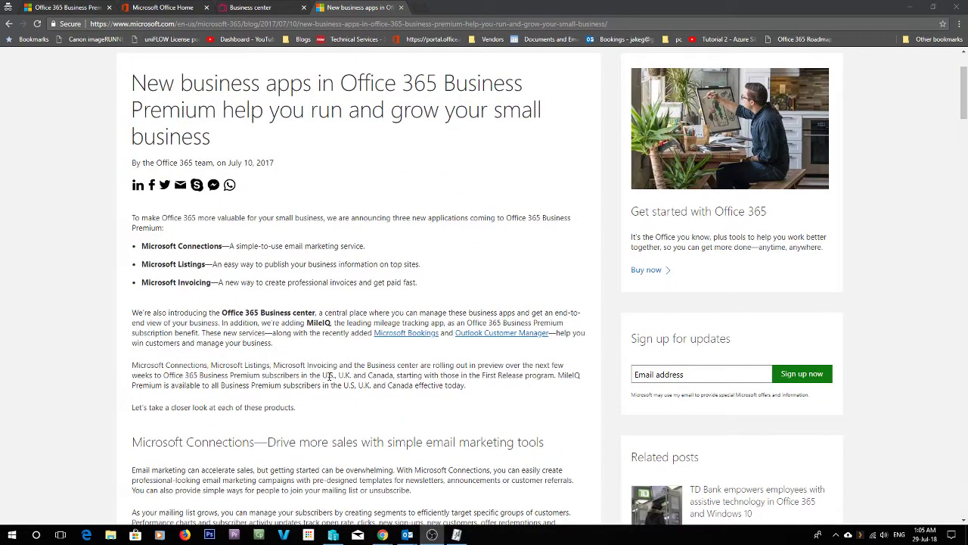
drag(323, 376, 369, 382)
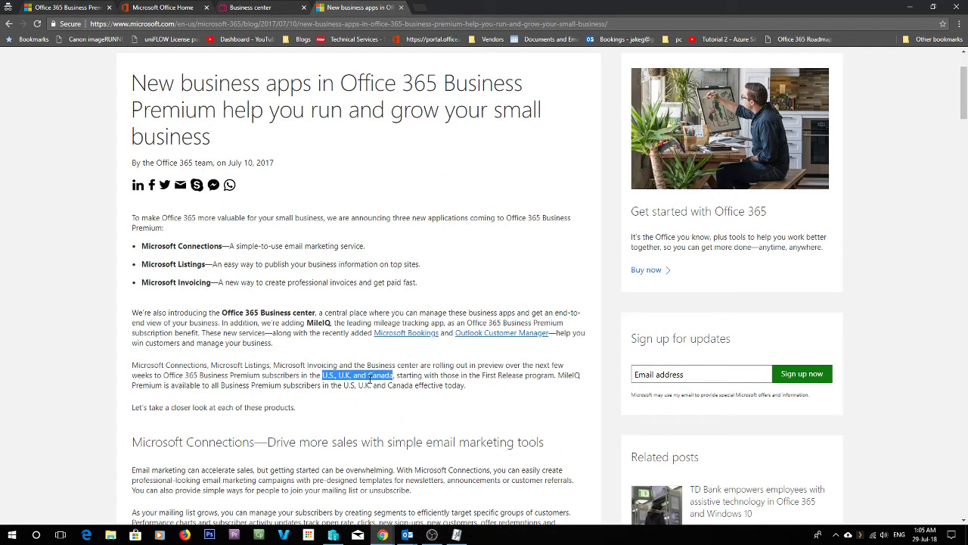
click(370, 382)
- Highlight the email marketing tagline and switch to the Business center Invoicing tab
scroll(372, 381, down, 2)
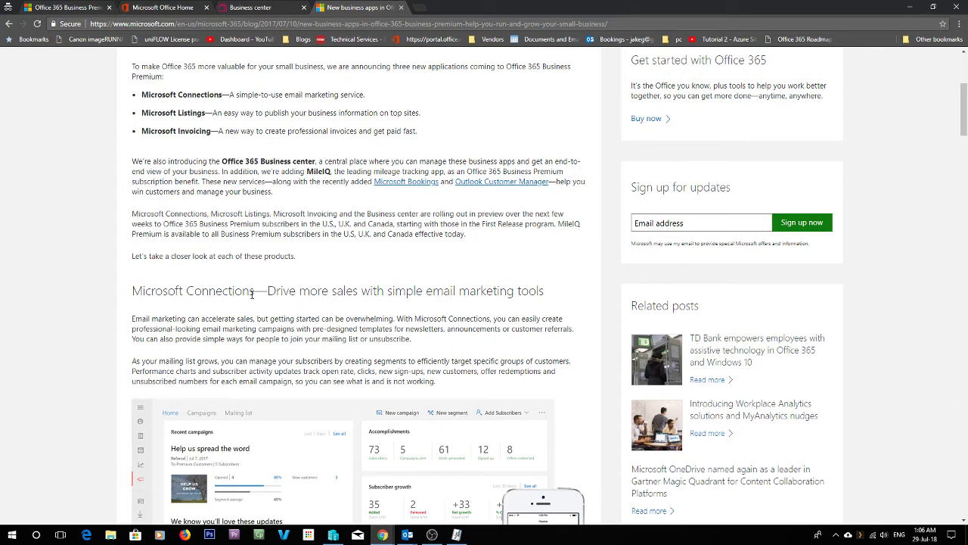
scroll(224, 315, down, 2)
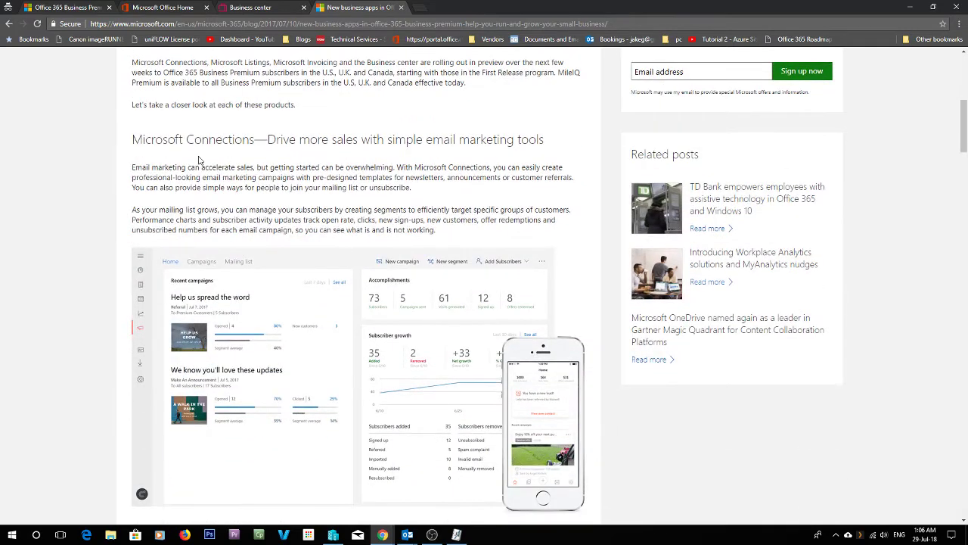
drag(284, 142, 546, 141)
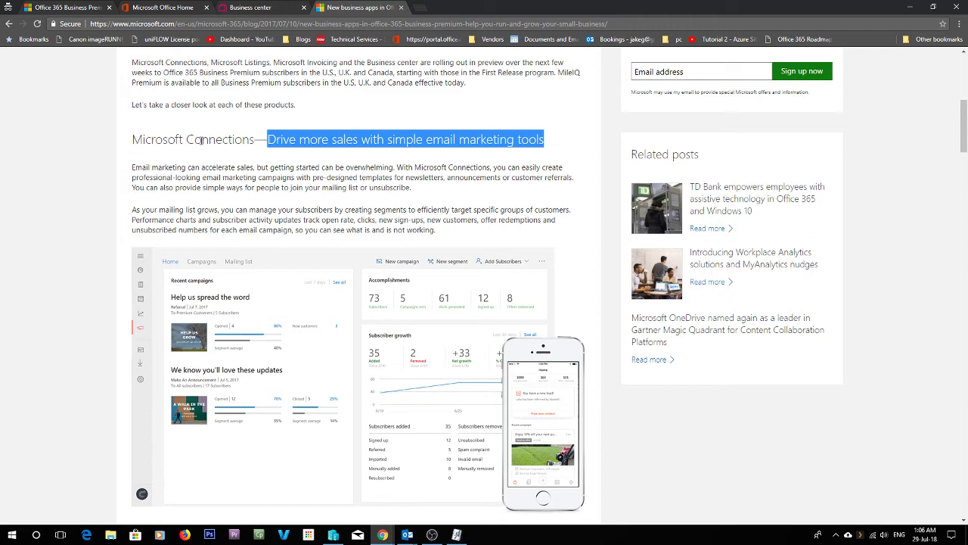
click(261, 8)
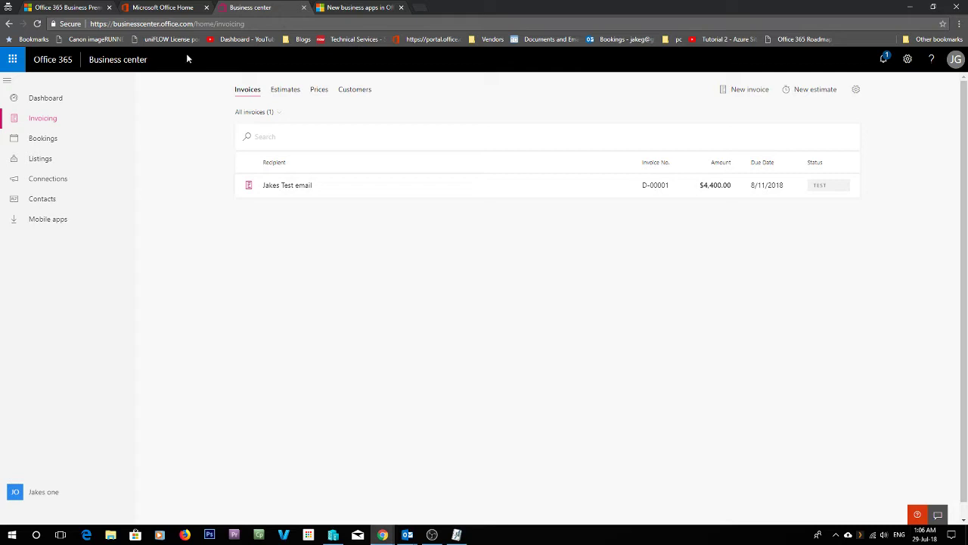
- Trim the address to businesscenter.office.com and load the Business center home page
drag(270, 22, 197, 25)
key(BackSpace)
key(Return)
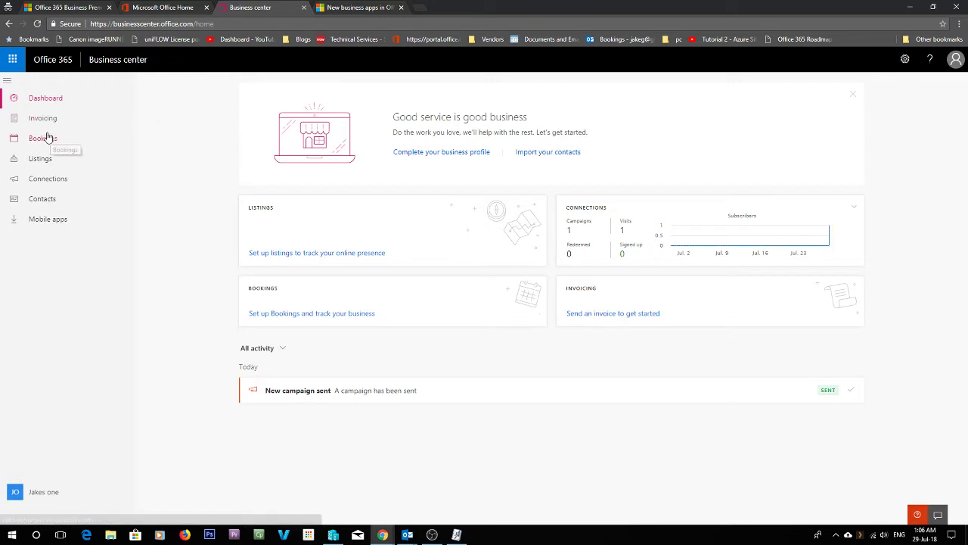
- Open the Connections email marketing page and look over its campaign stats
click(43, 180)
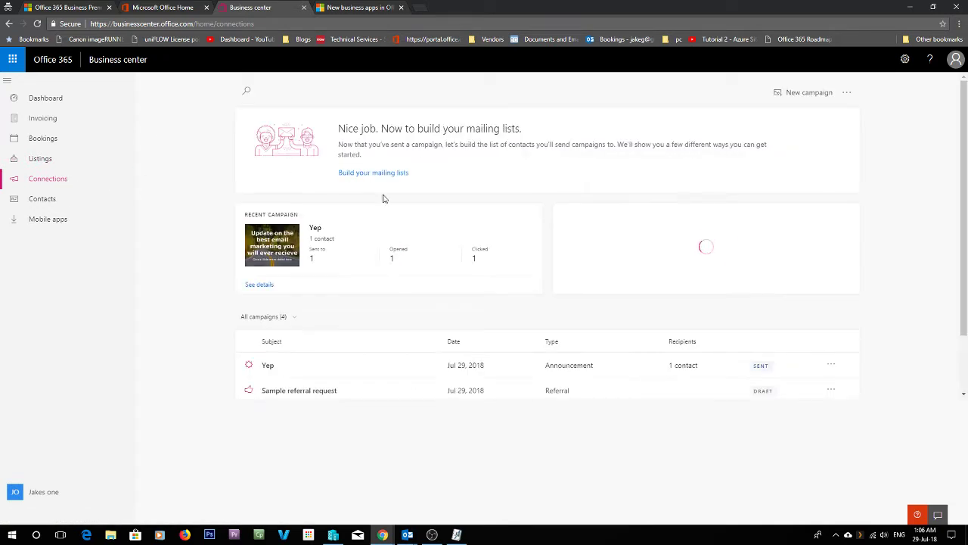
mouse_move(352, 367)
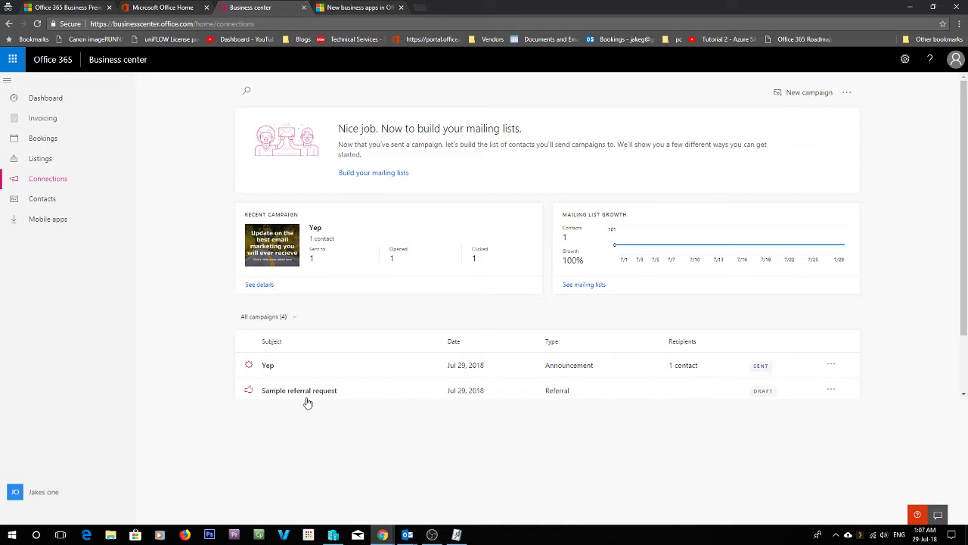
mouse_move(329, 394)
- Start a brand-new Ask for a referral campaign from New campaign > Create new
click(798, 95)
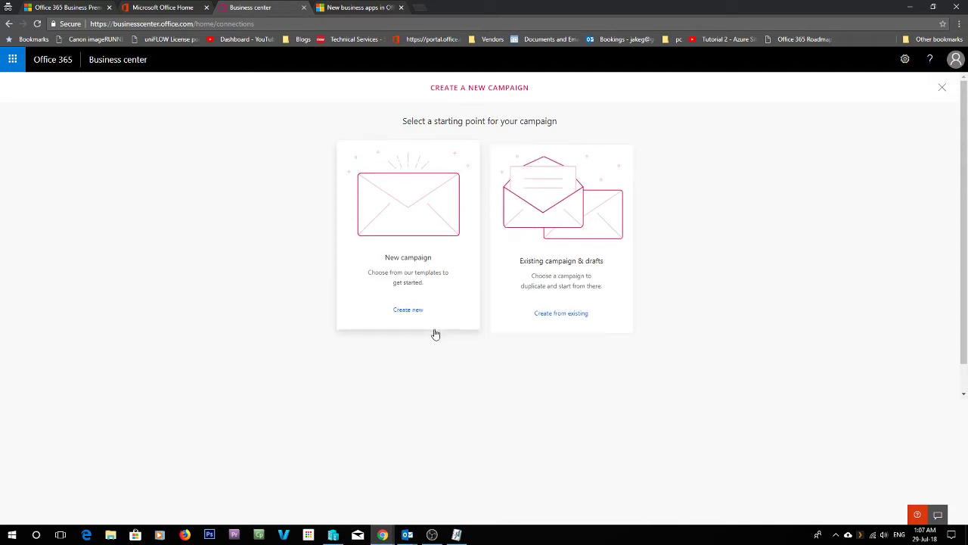
click(409, 311)
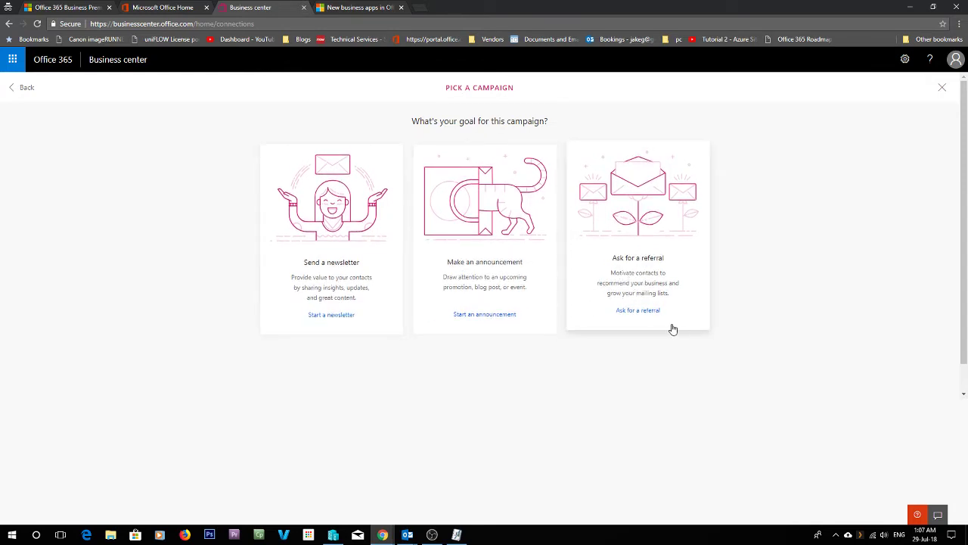
click(636, 312)
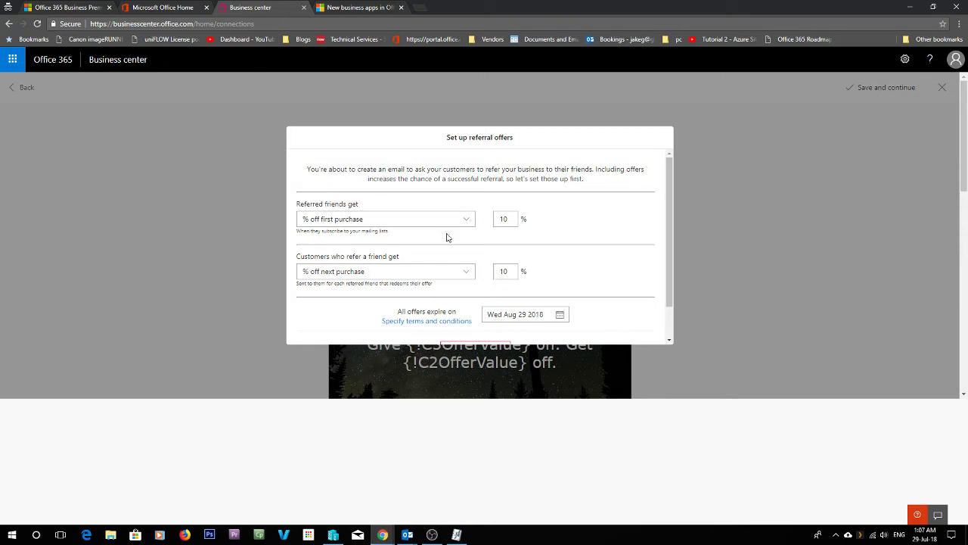
- Keep % off first purchase as the friend reward and set the offers to expire Aug 31 2018
click(398, 225)
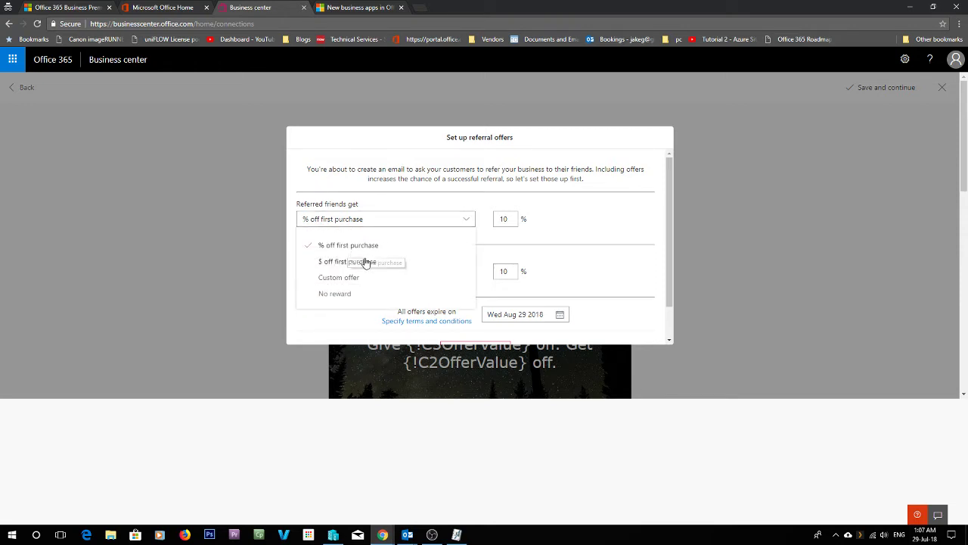
click(570, 245)
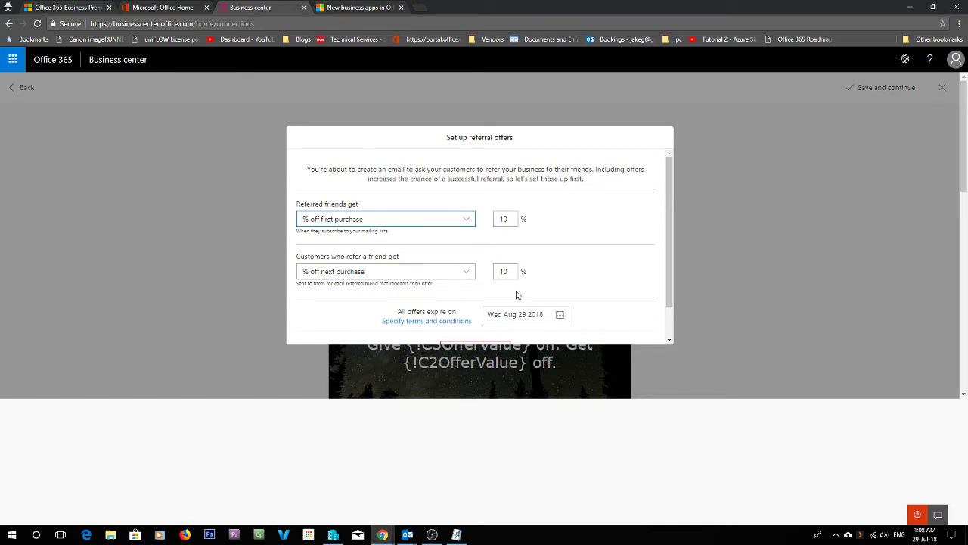
scroll(637, 303, down, 3)
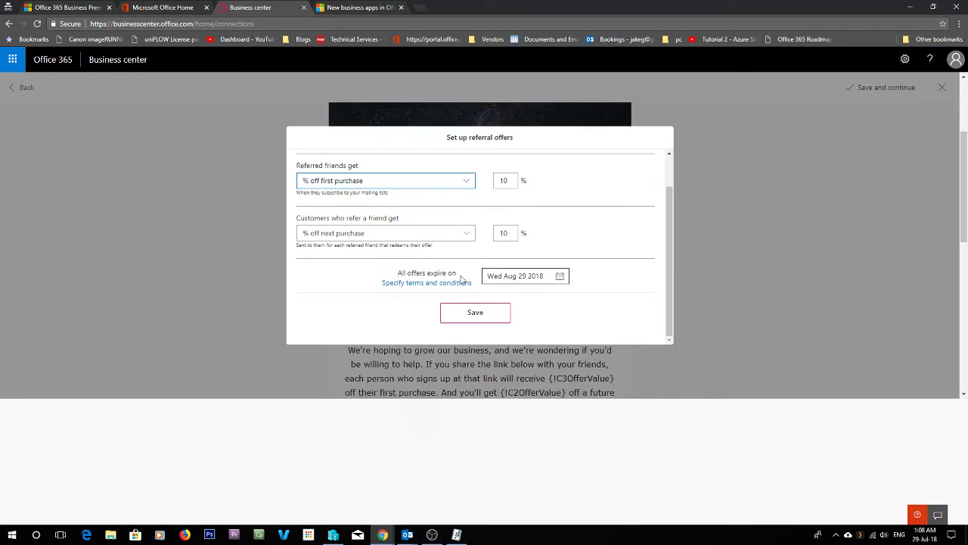
click(539, 284)
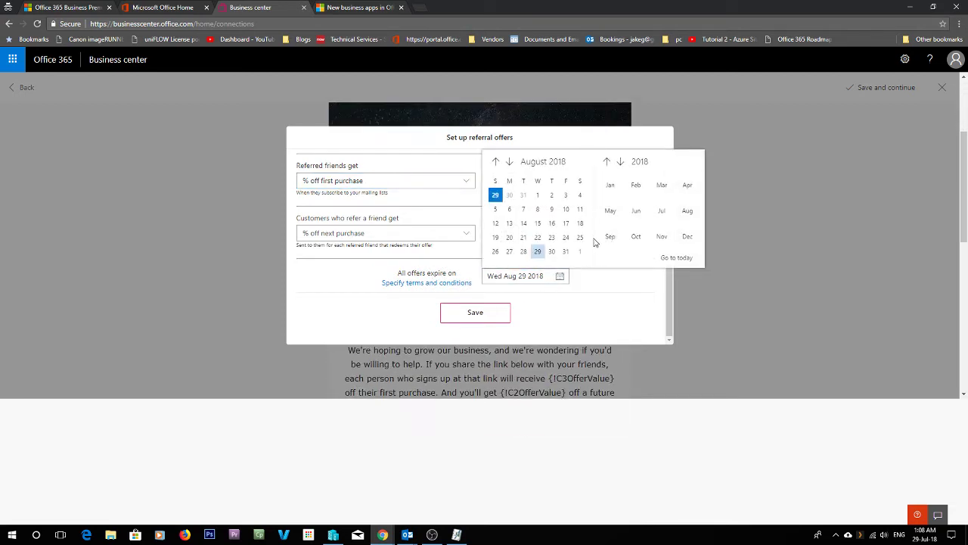
click(566, 251)
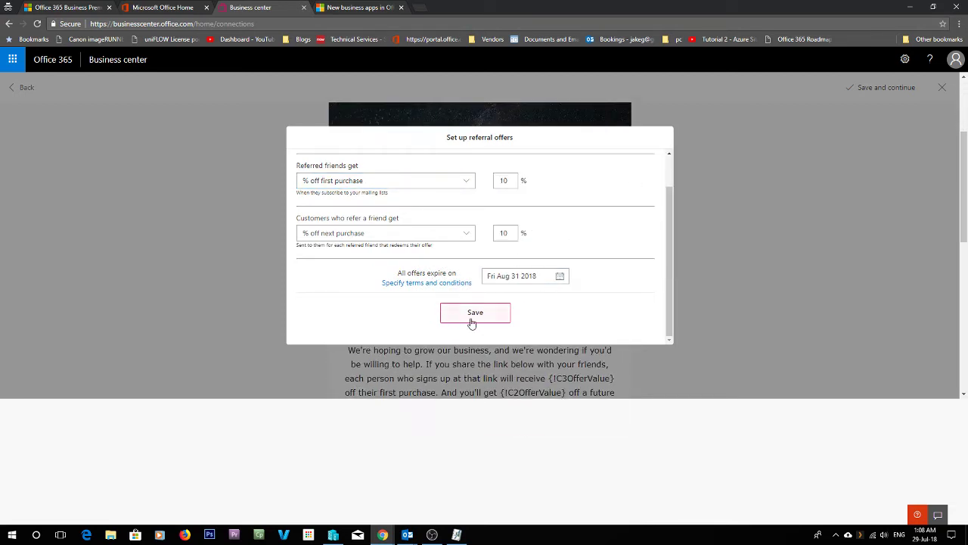
- Add and save terms and conditions text for the referral offers
click(432, 285)
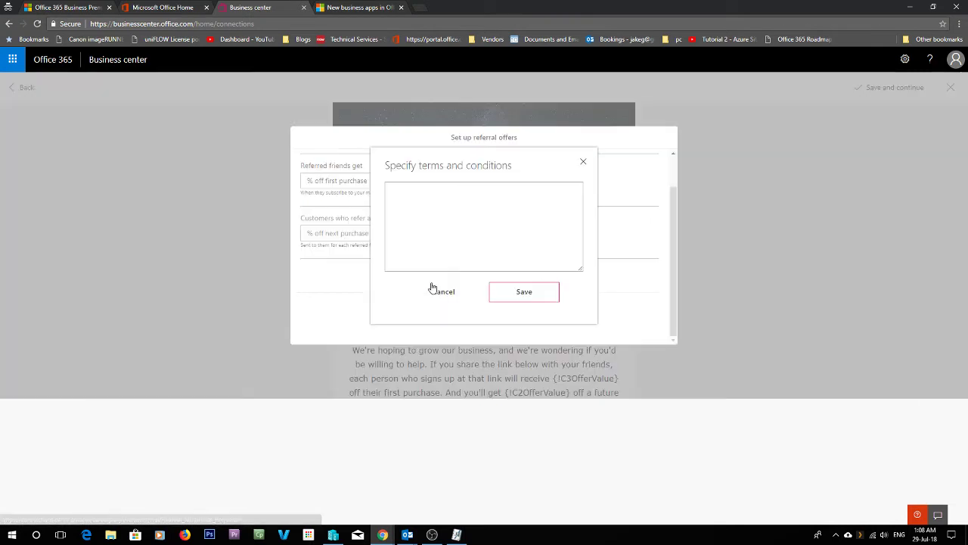
click(473, 209)
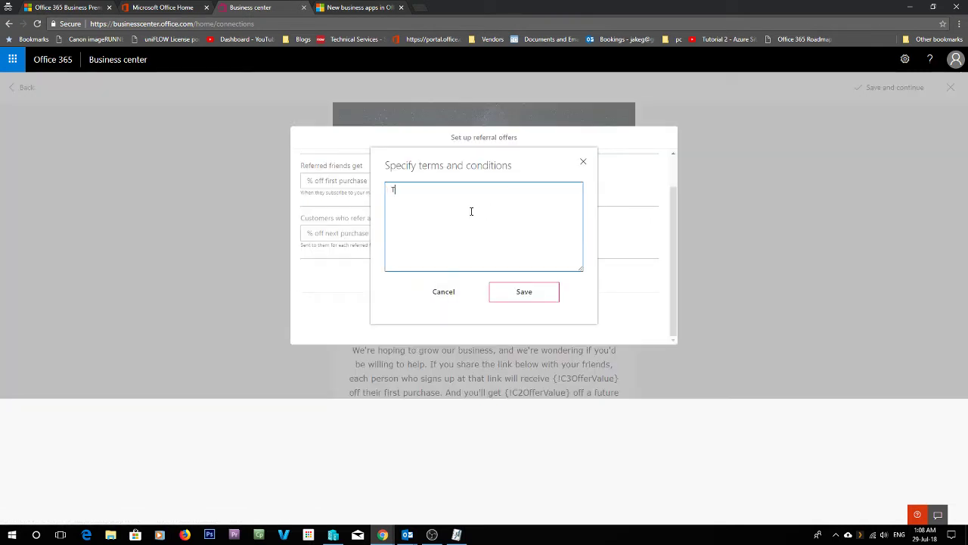
text(Te)
click(515, 296)
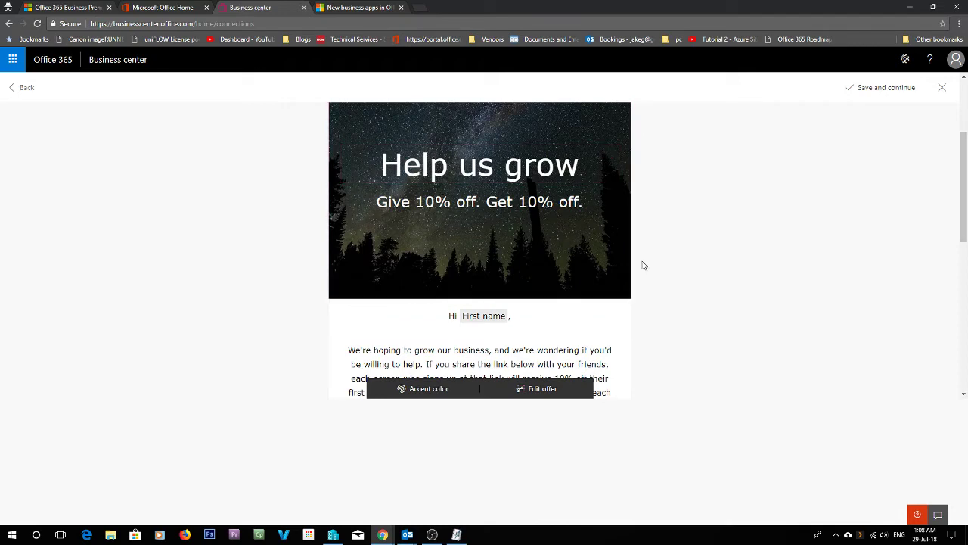
scroll(713, 309, down, 2)
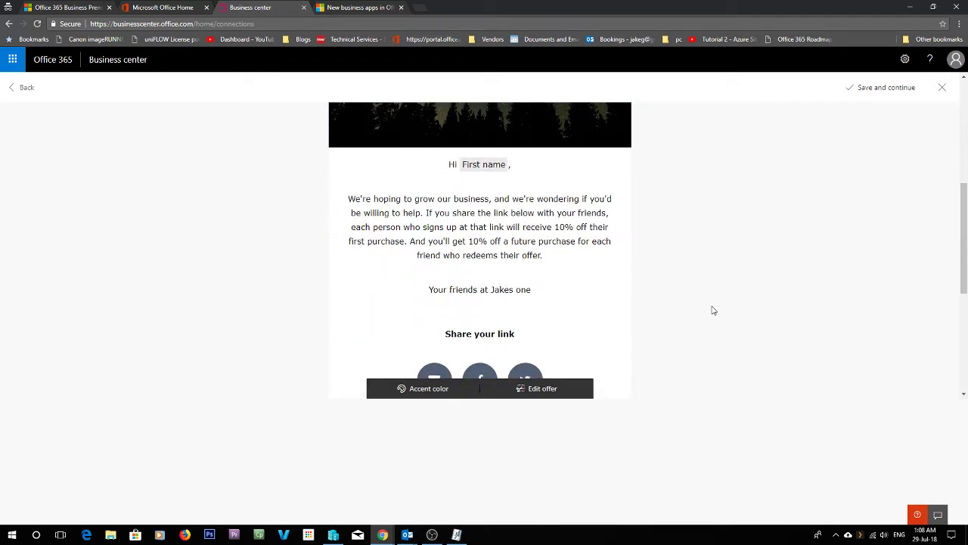
scroll(713, 310, up, 3)
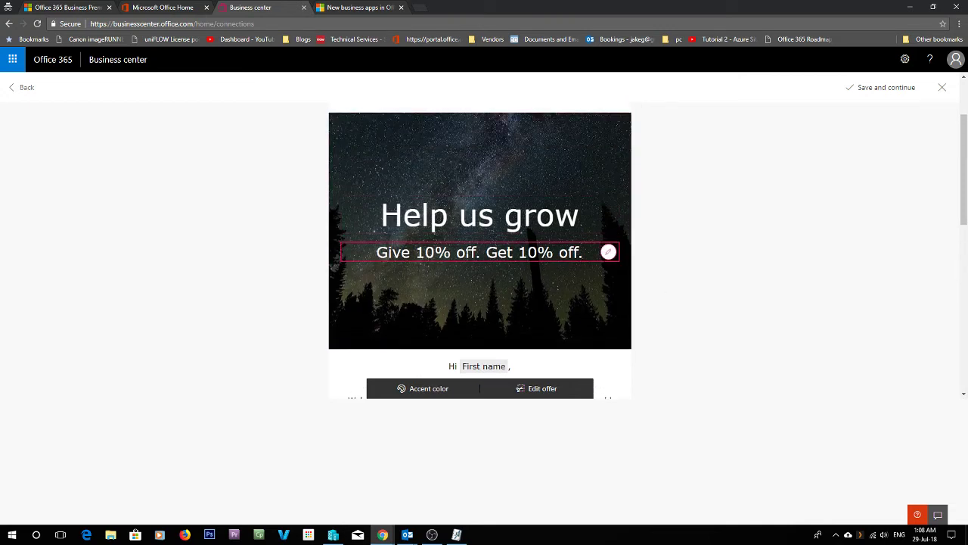
scroll(528, 253, down, 1)
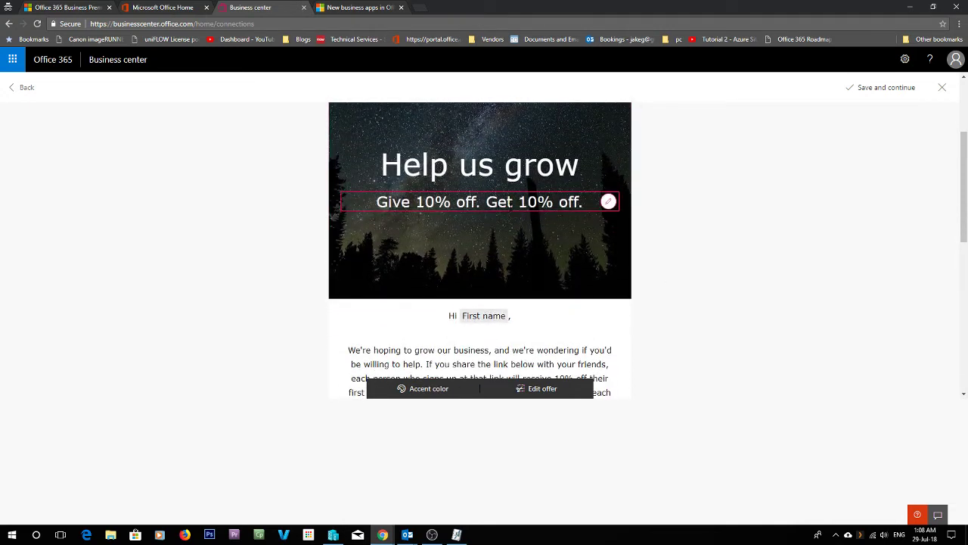
scroll(507, 278, down, 2)
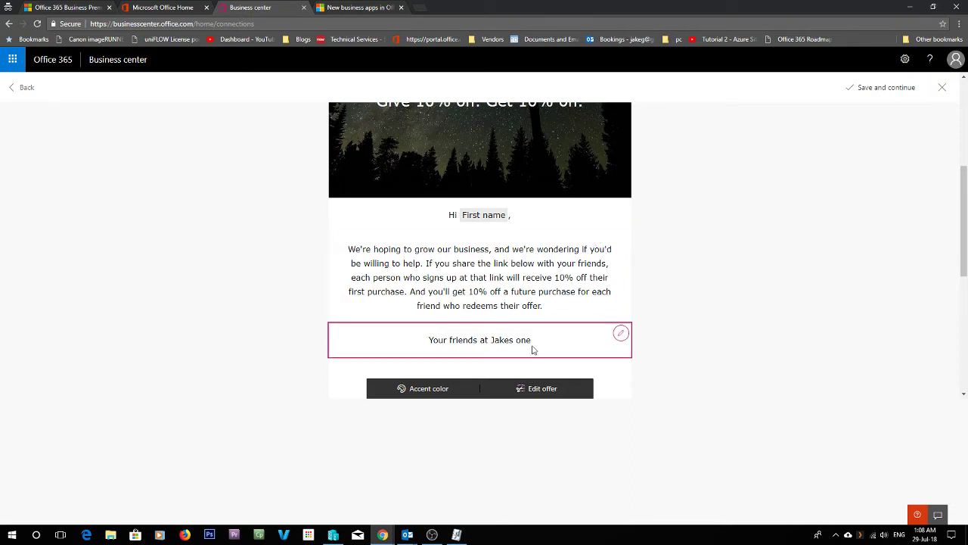
scroll(537, 348, down, 3)
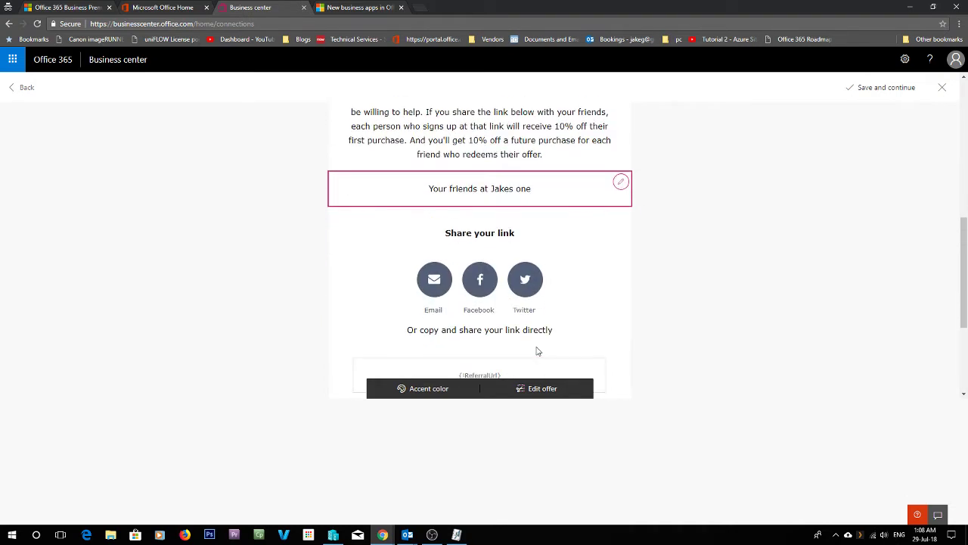
click(455, 390)
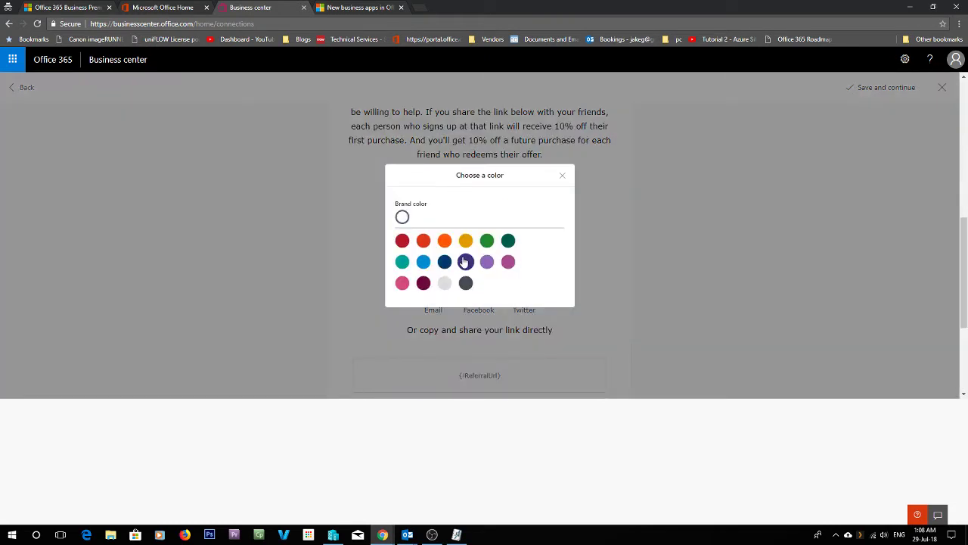
click(465, 261)
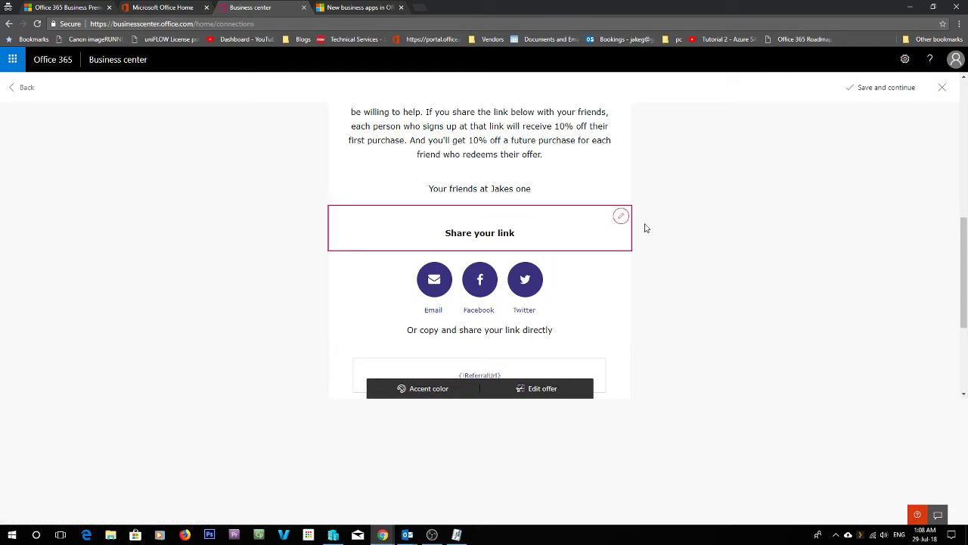
click(621, 217)
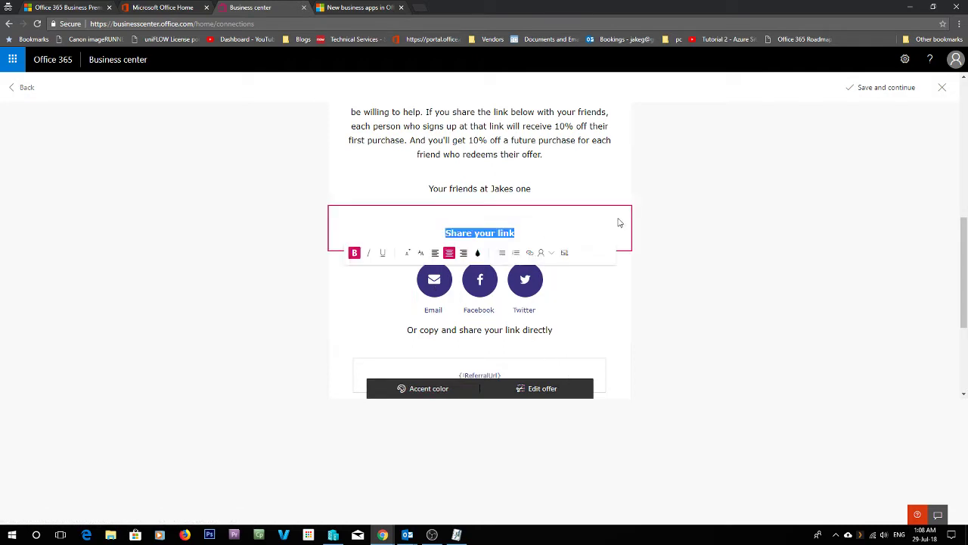
click(715, 278)
scroll(623, 268, down, 3)
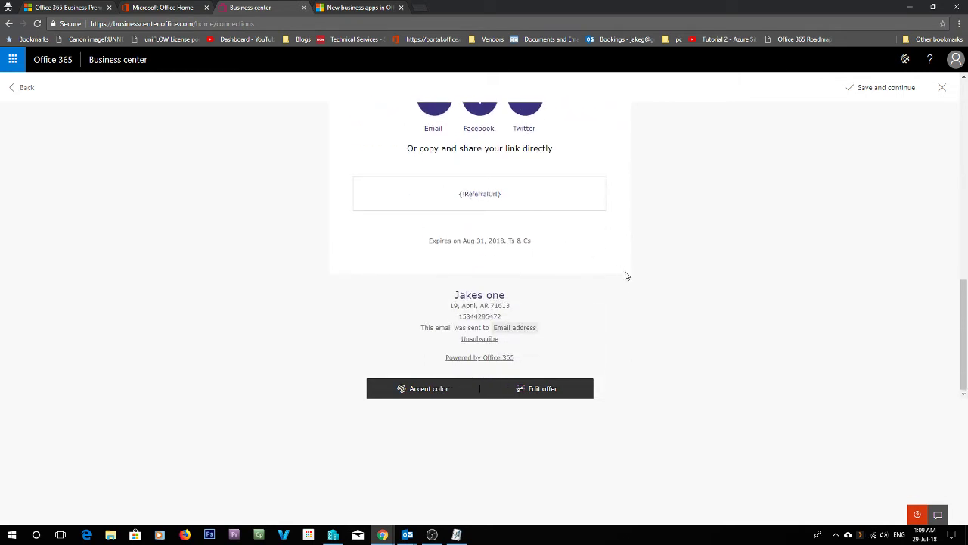
scroll(627, 282, up, 5)
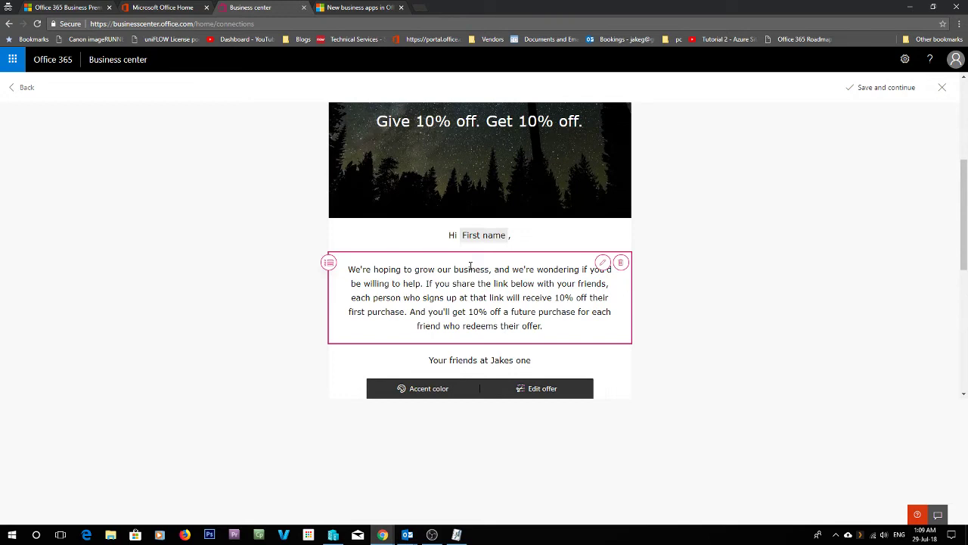
- Raise the referred-friend discount from 10% to 15%, save the offer and continue
click(548, 389)
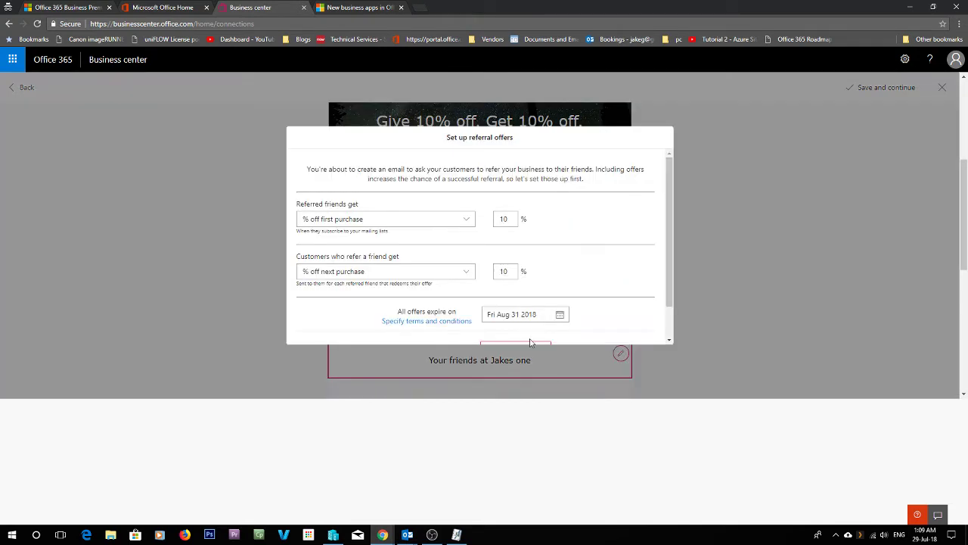
scroll(459, 256, down, 1)
drag(512, 180, 486, 184)
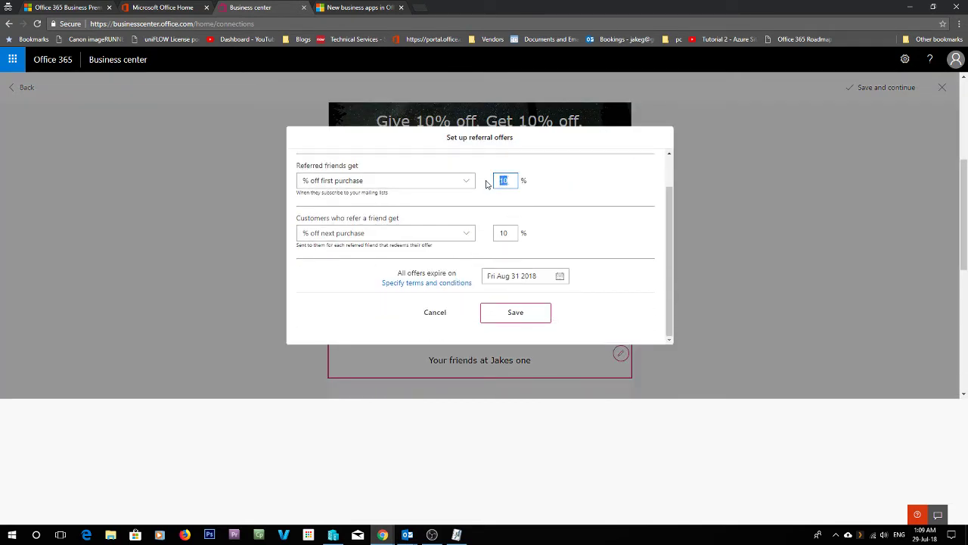
text(15)
click(515, 316)
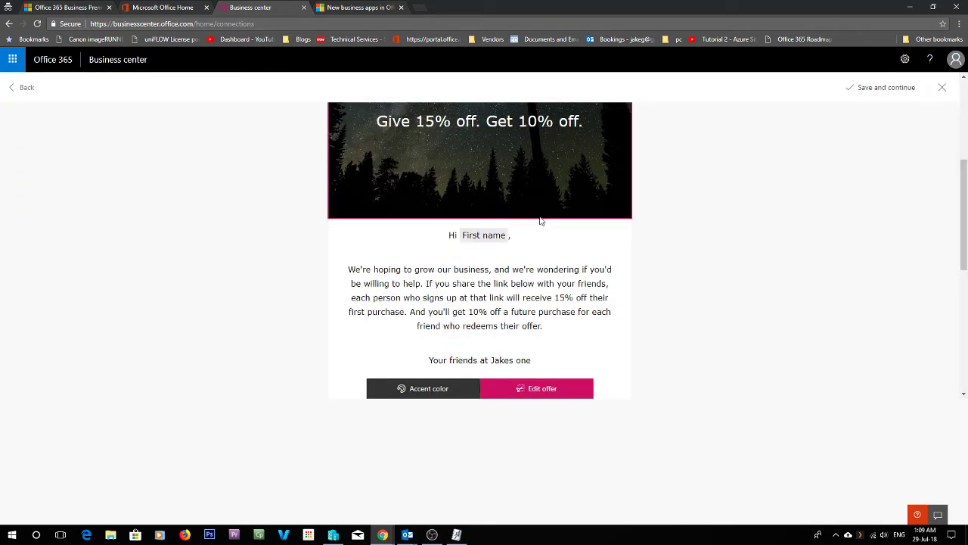
scroll(540, 220, down, 2)
scroll(471, 203, up, 3)
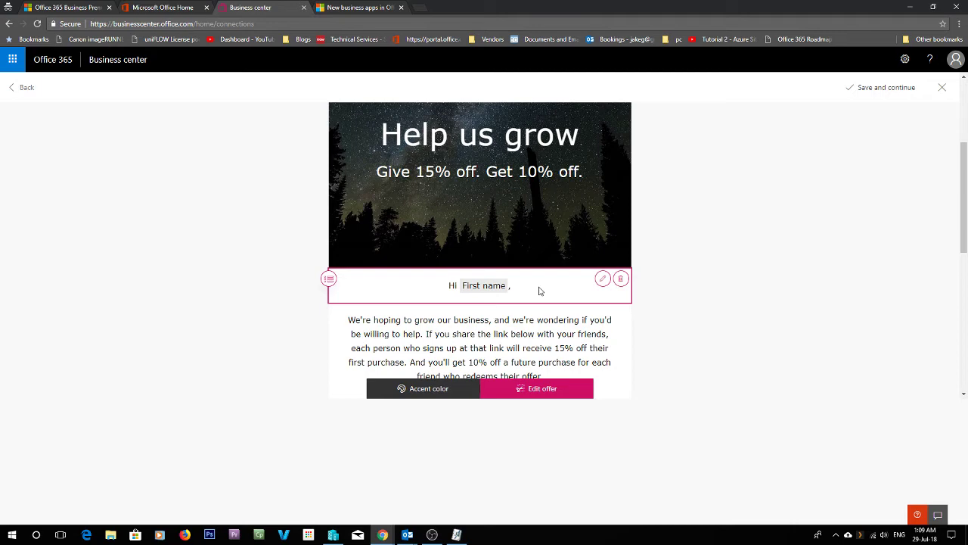
click(889, 96)
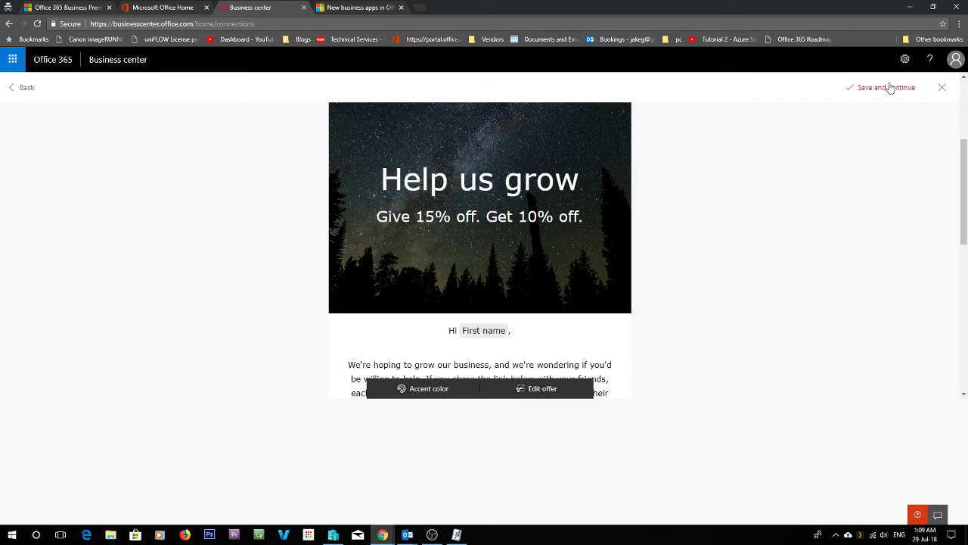
scroll(721, 264, down, 10)
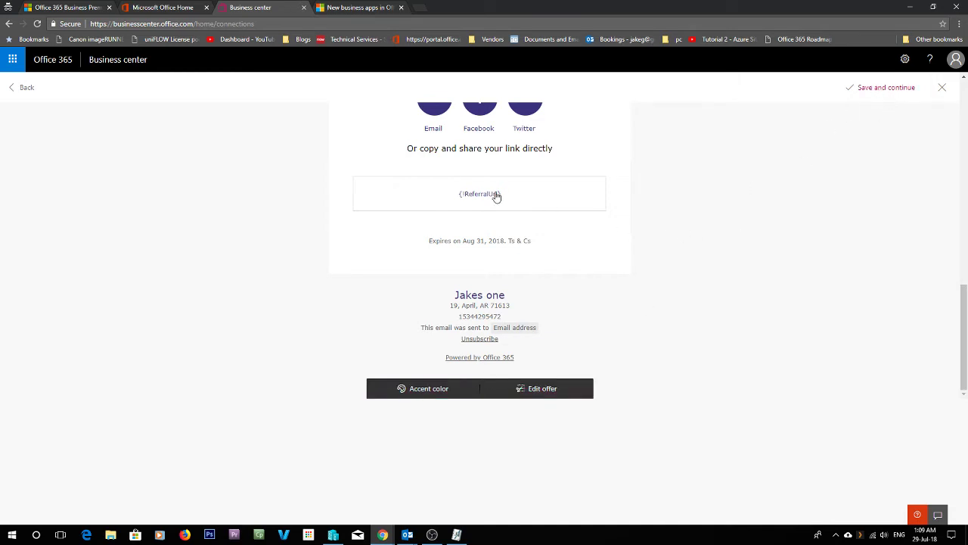
scroll(522, 199, up, 5)
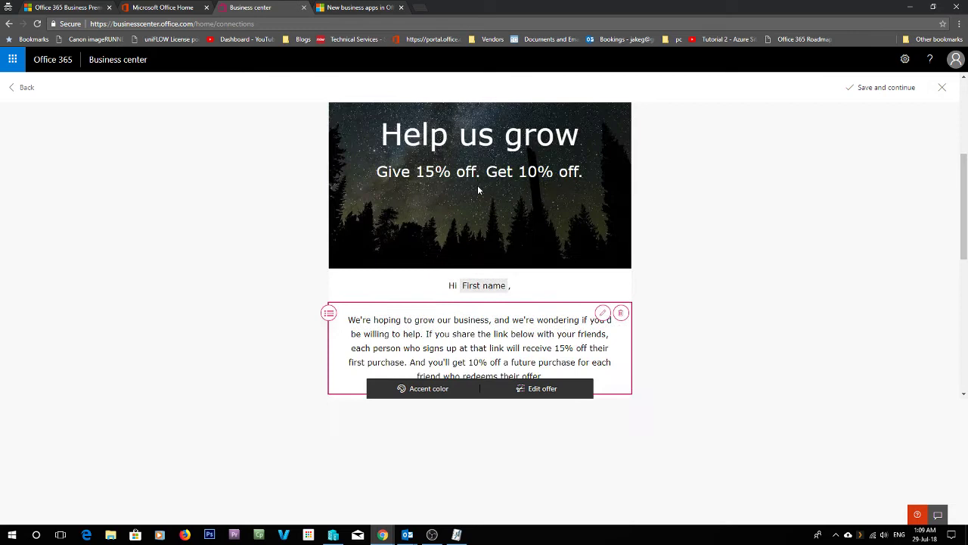
scroll(605, 285, down, 3)
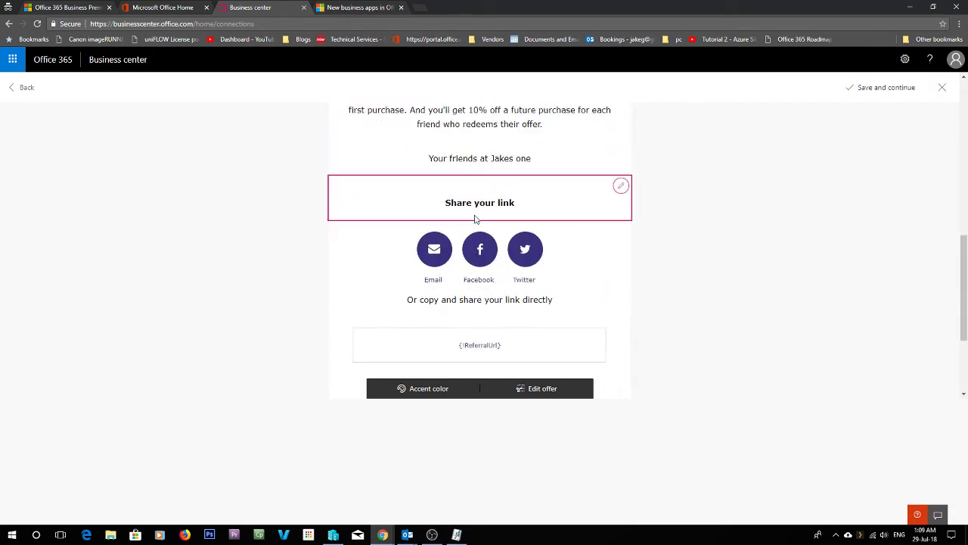
click(479, 198)
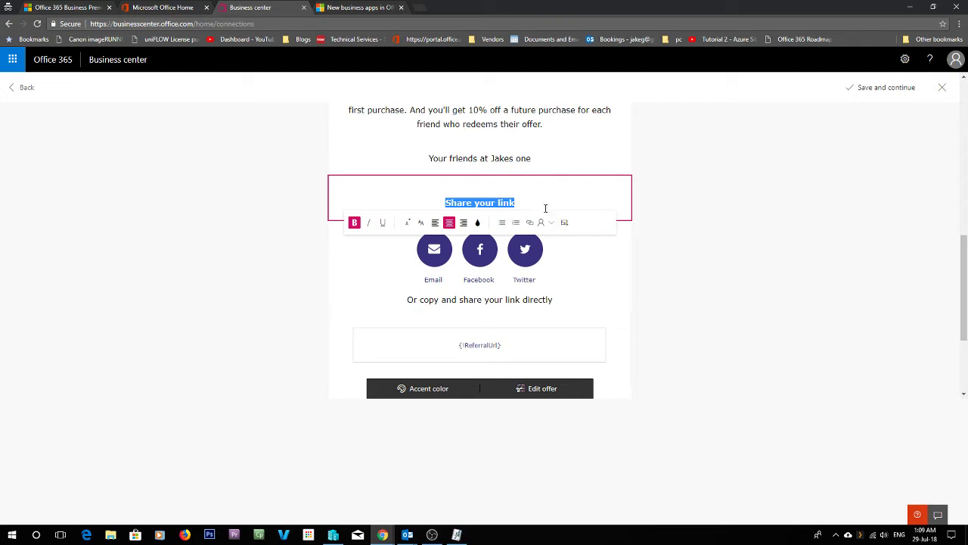
click(639, 230)
scroll(595, 318, down, 2)
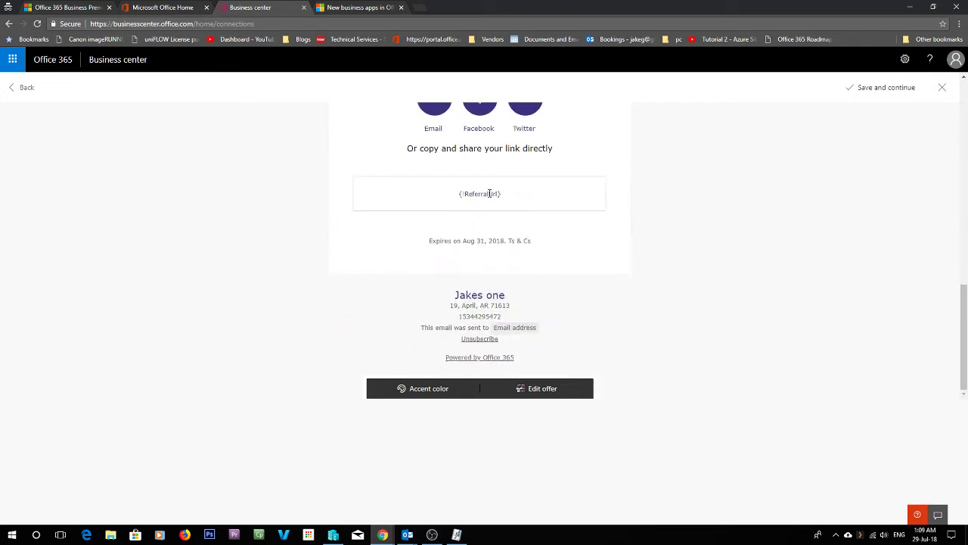
double_click(489, 194)
drag(517, 199, 413, 199)
drag(512, 195, 343, 190)
scroll(694, 265, up, 3)
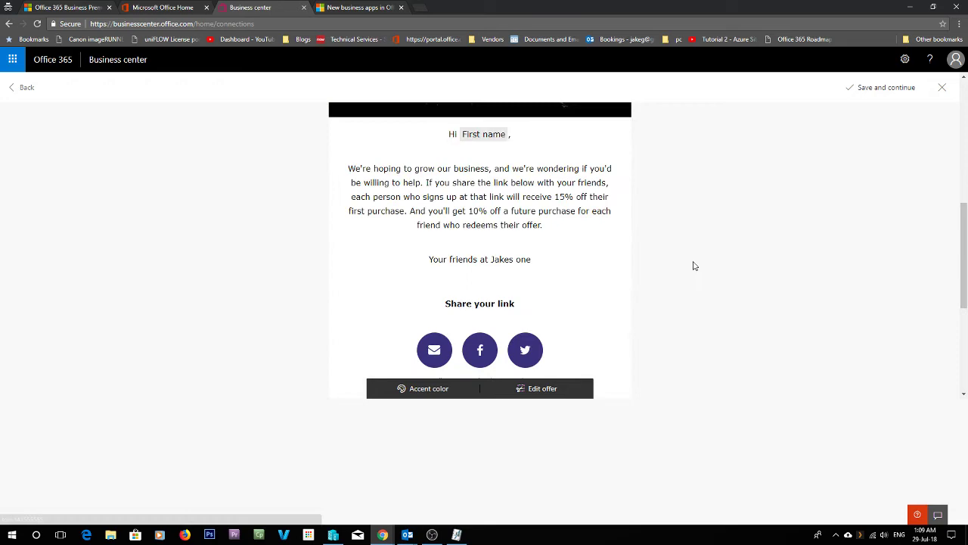
scroll(670, 207, up, 3)
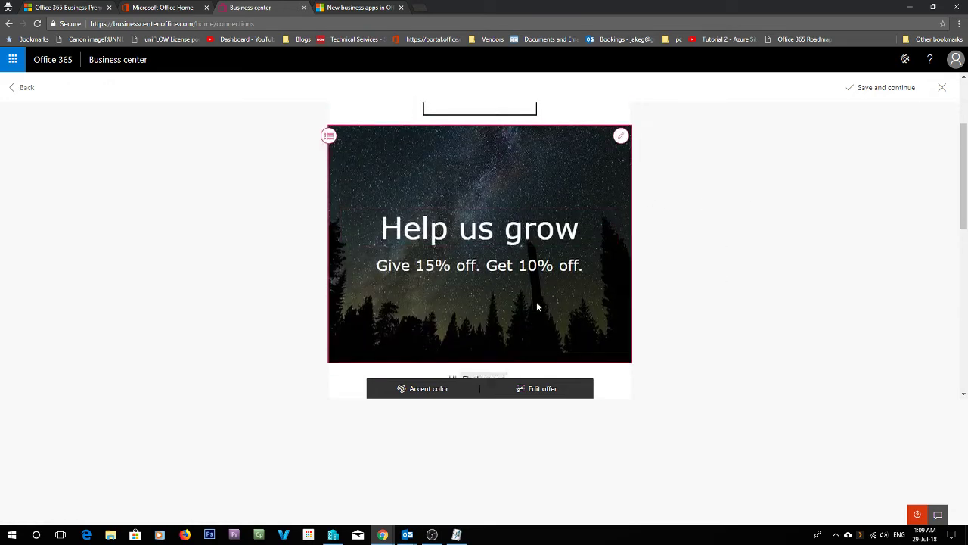
- Rename the Share your link heading to 'This is it', then select the NO LOGO header block
scroll(538, 307, down, 3)
triple_click(500, 342)
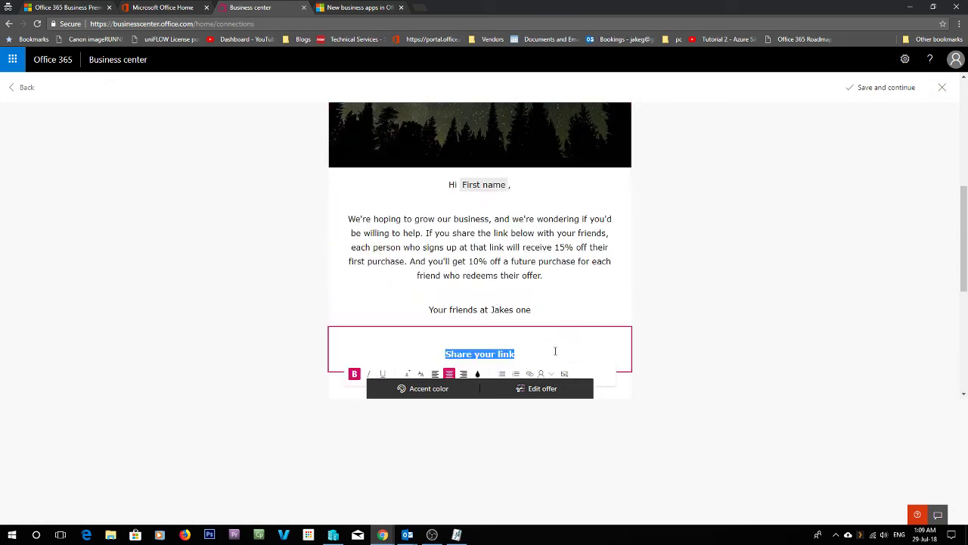
text(This is it)
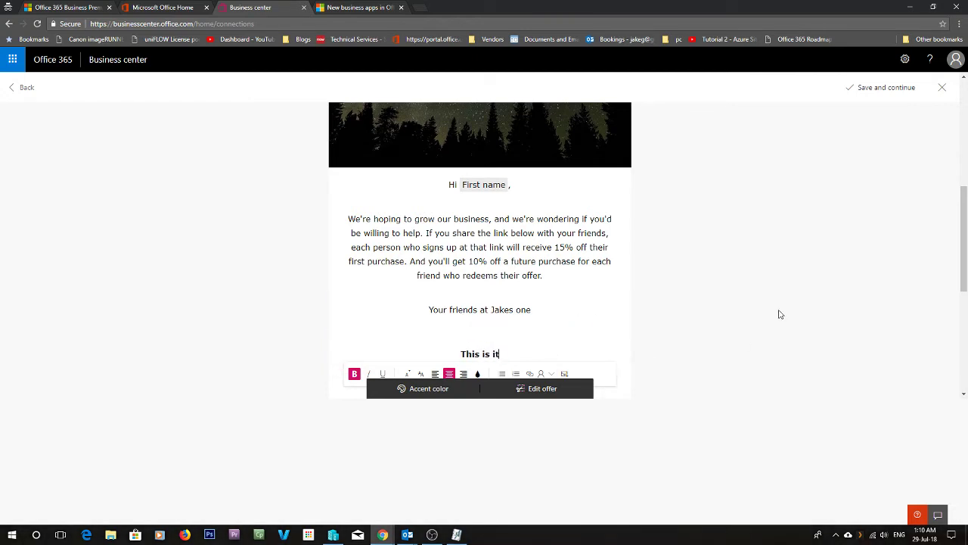
click(769, 313)
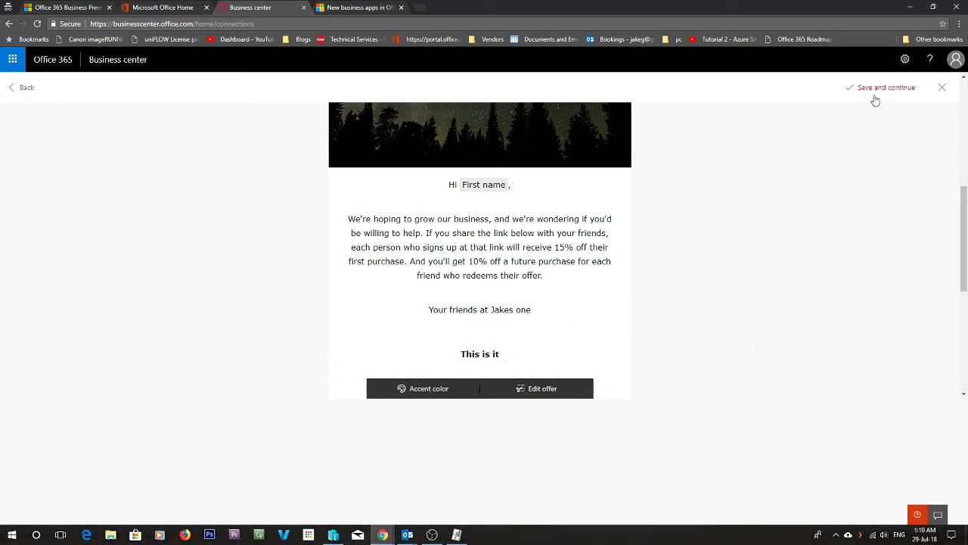
scroll(843, 270, up, 5)
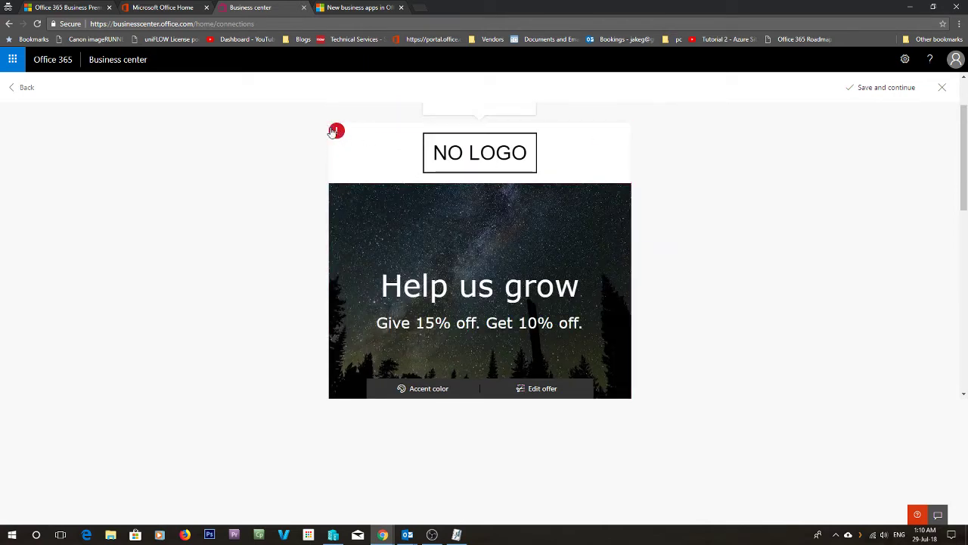
click(332, 132)
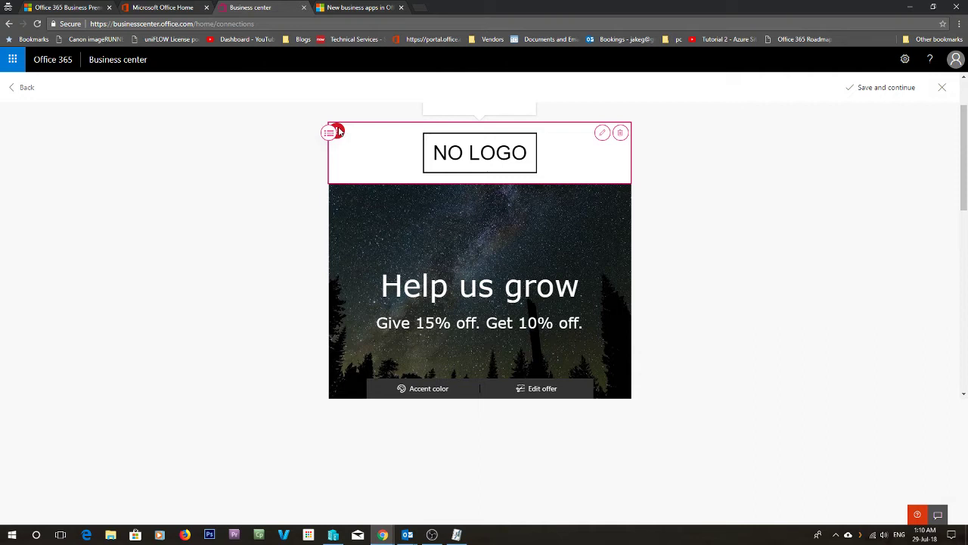
- Set the business brand colour to the red swatch in Edit Business Brand and save
click(603, 134)
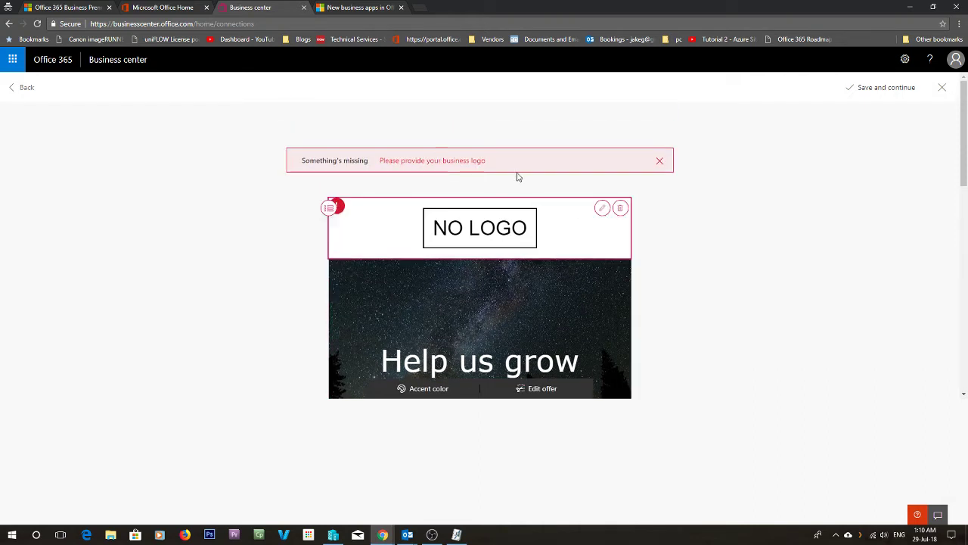
mouse_move(486, 222)
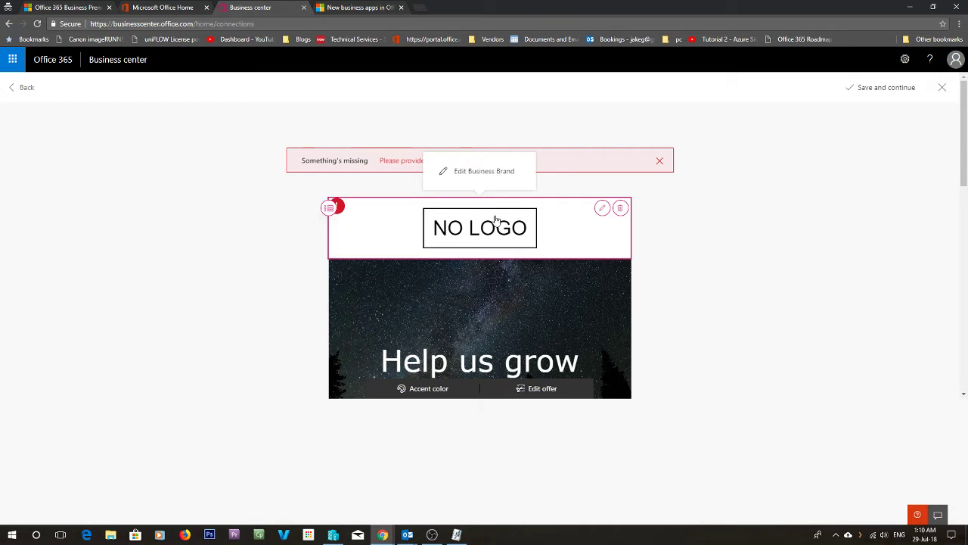
click(475, 180)
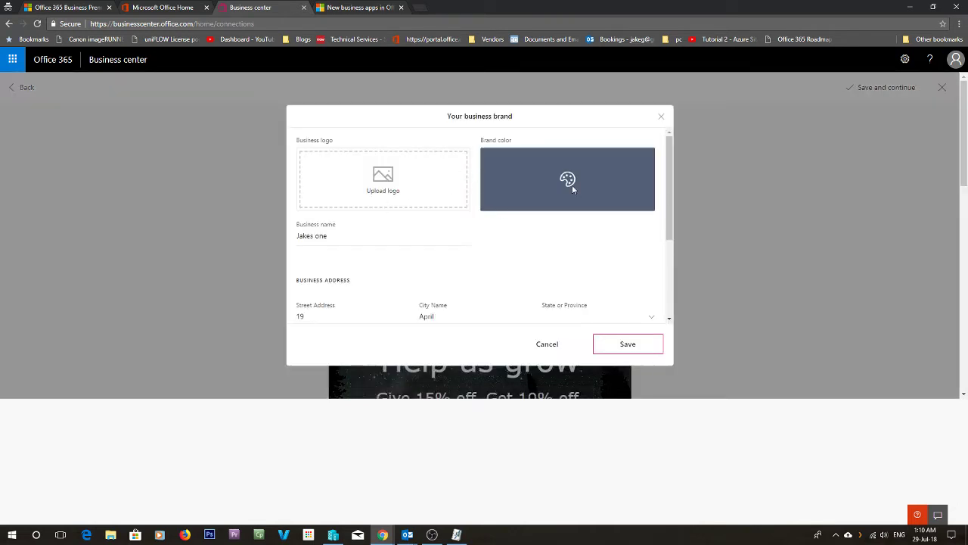
click(571, 186)
click(521, 215)
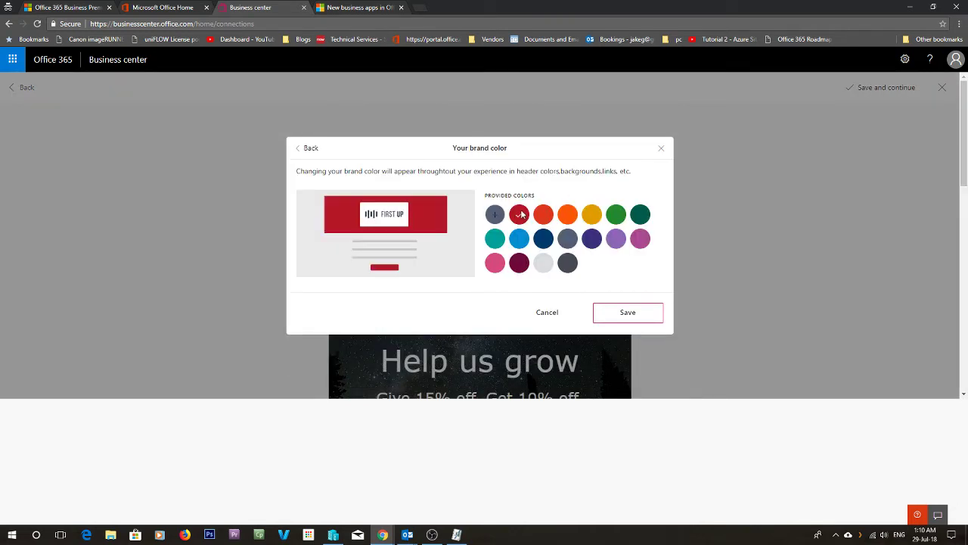
click(620, 311)
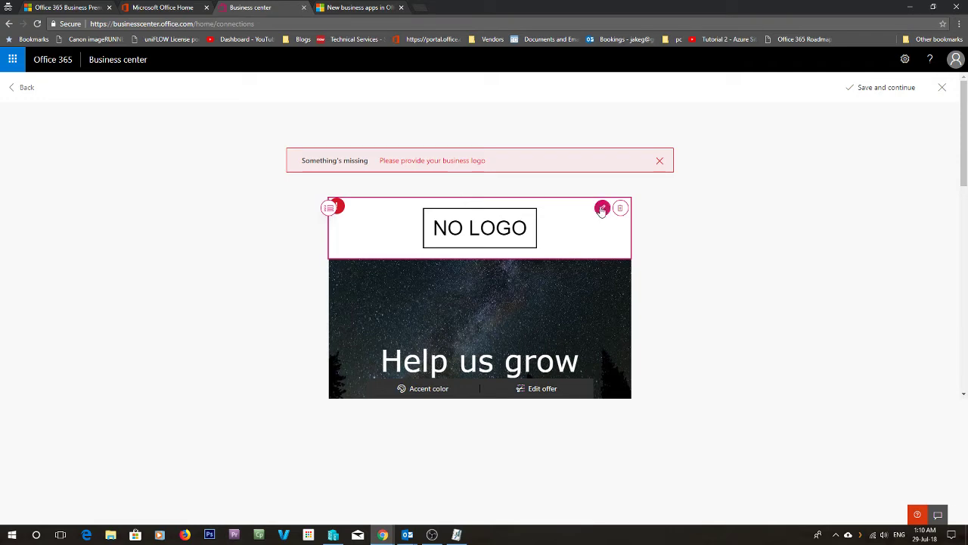
- Upload the keys JPG from Downloads as the business logo and save the brand
click(481, 172)
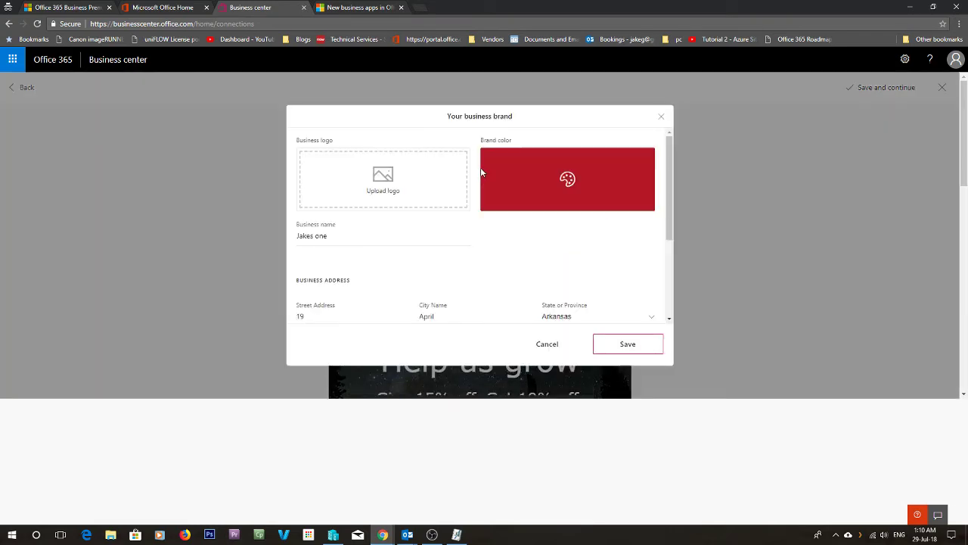
click(397, 187)
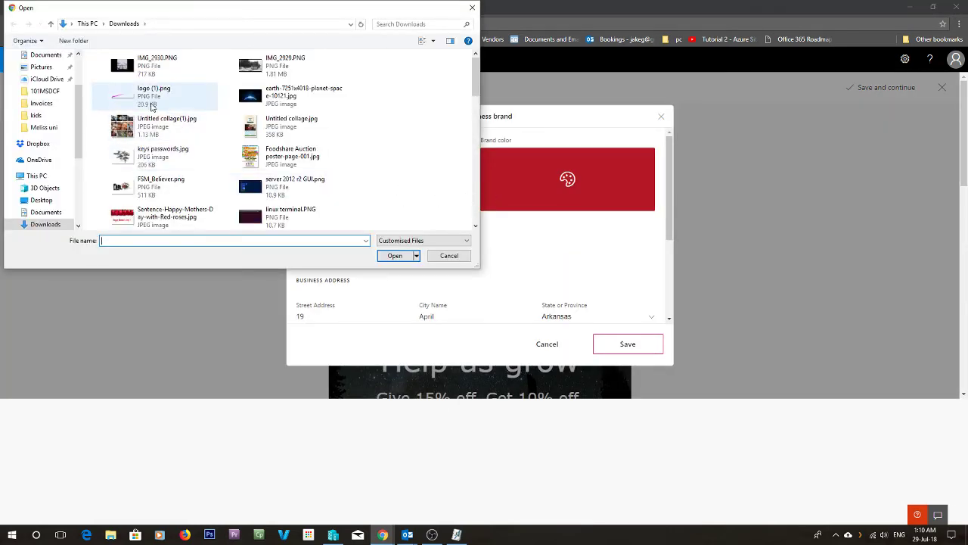
double_click(130, 156)
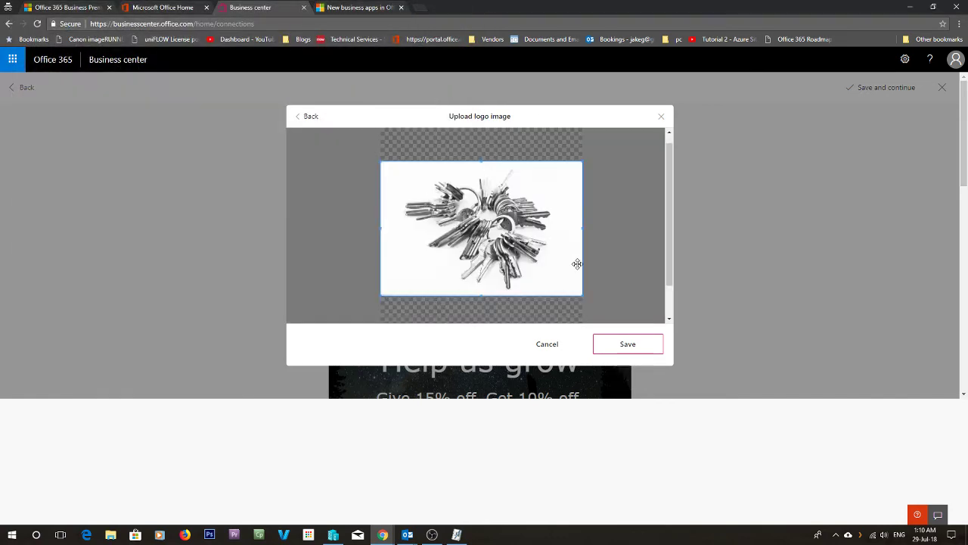
click(618, 343)
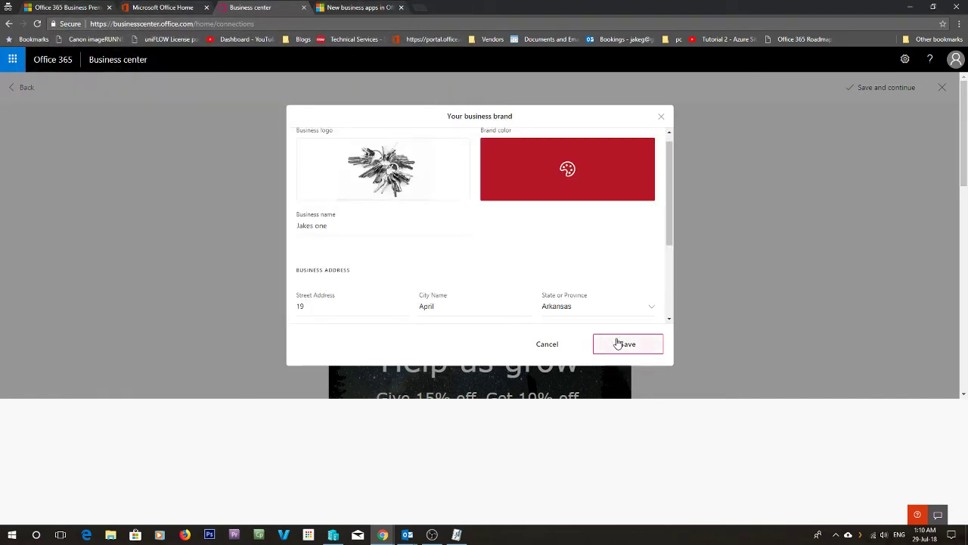
click(618, 343)
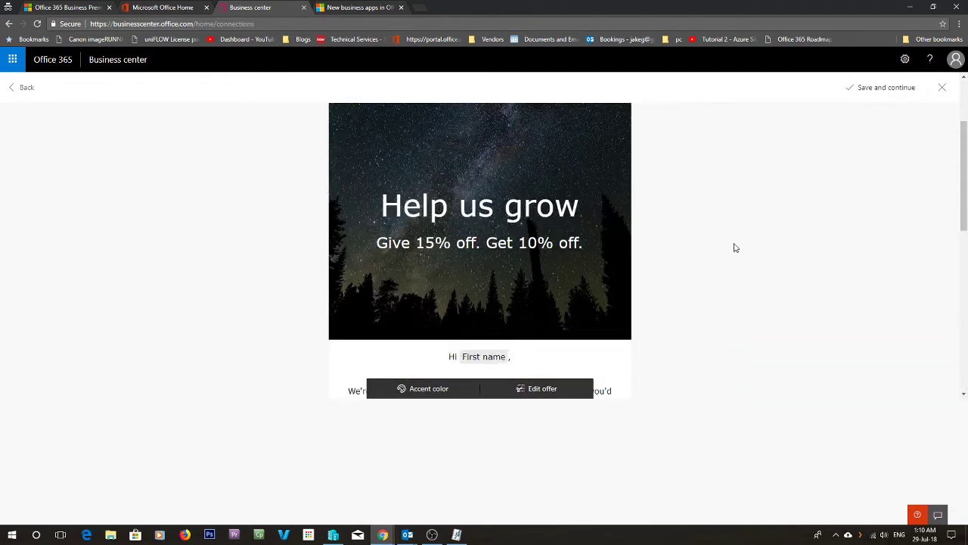
- Save the referral email and preview emails 2 and 3 of the three-email series
click(864, 90)
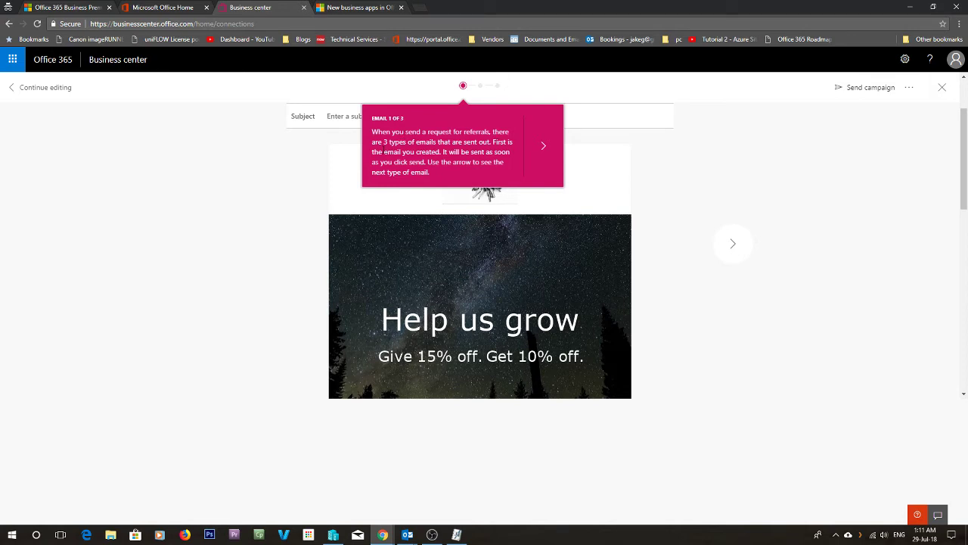
click(545, 146)
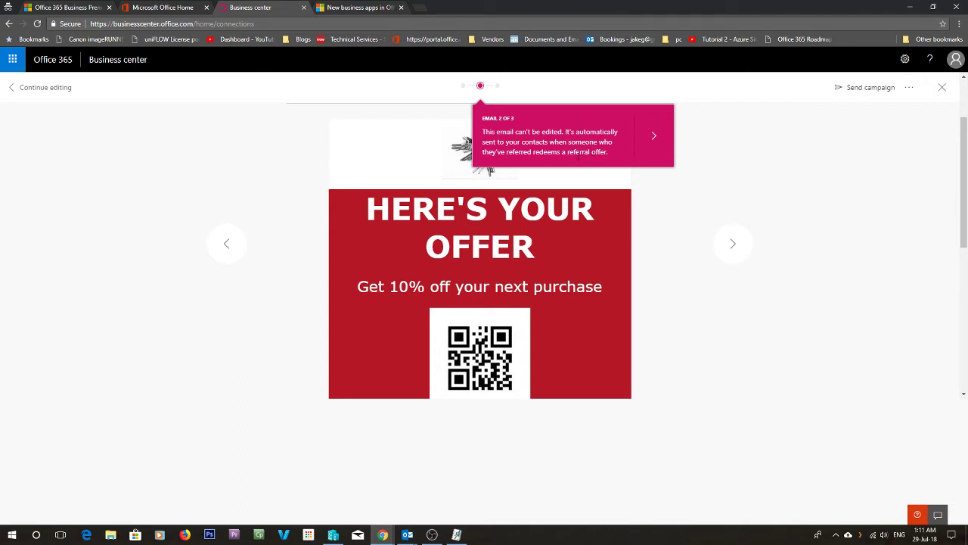
click(655, 136)
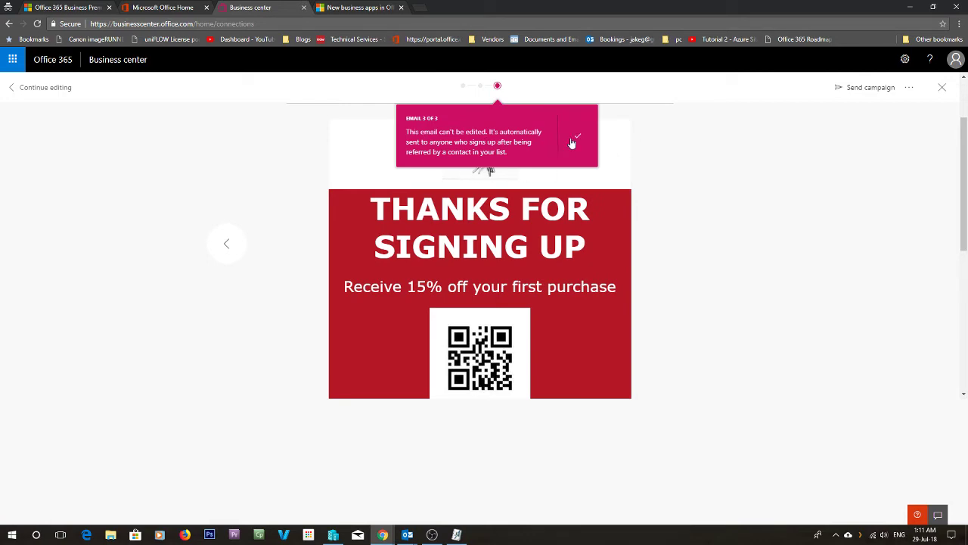
click(724, 174)
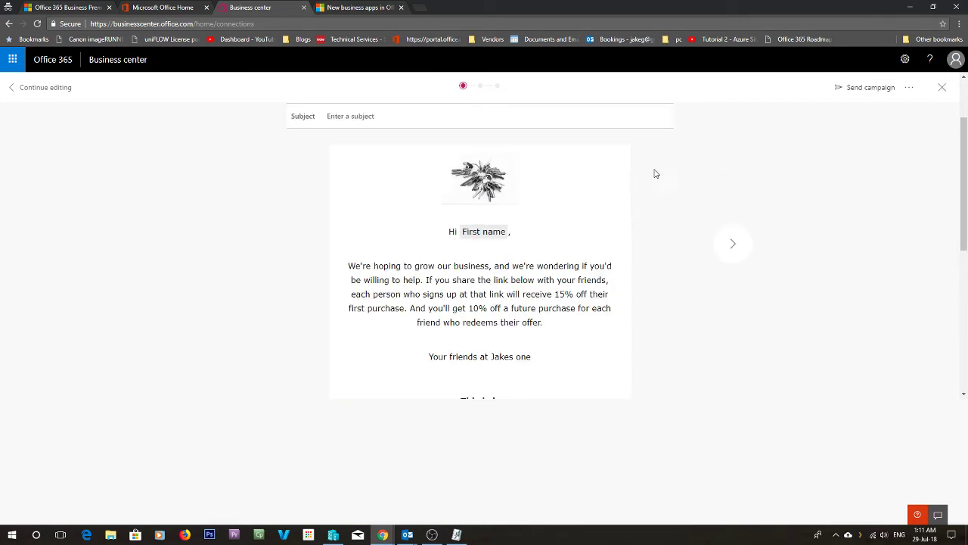
scroll(698, 198, down, 3)
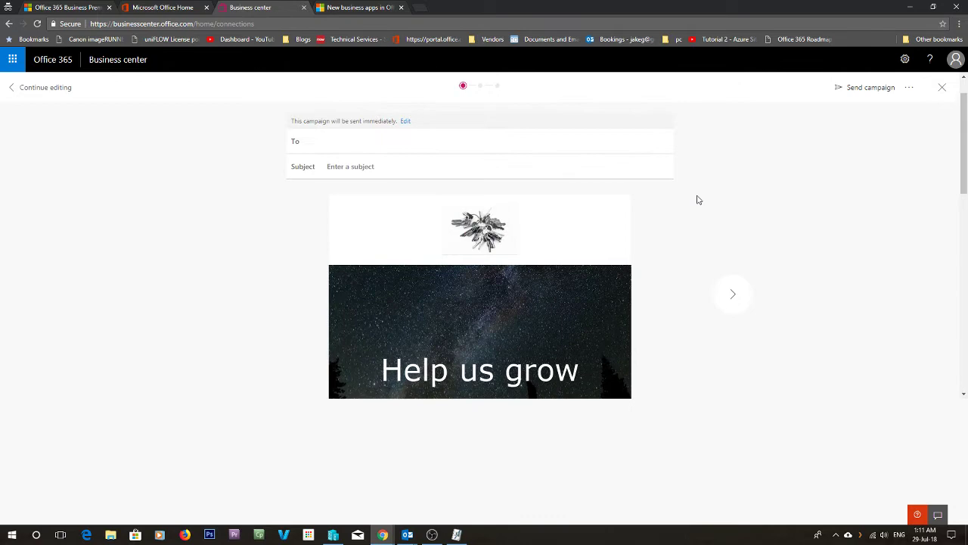
scroll(698, 199, down, 10)
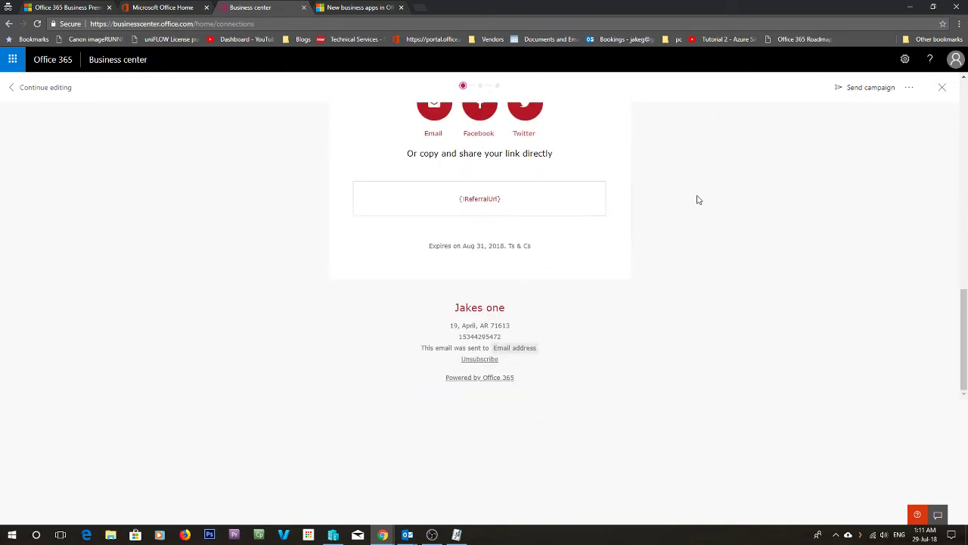
scroll(698, 200, up, 10)
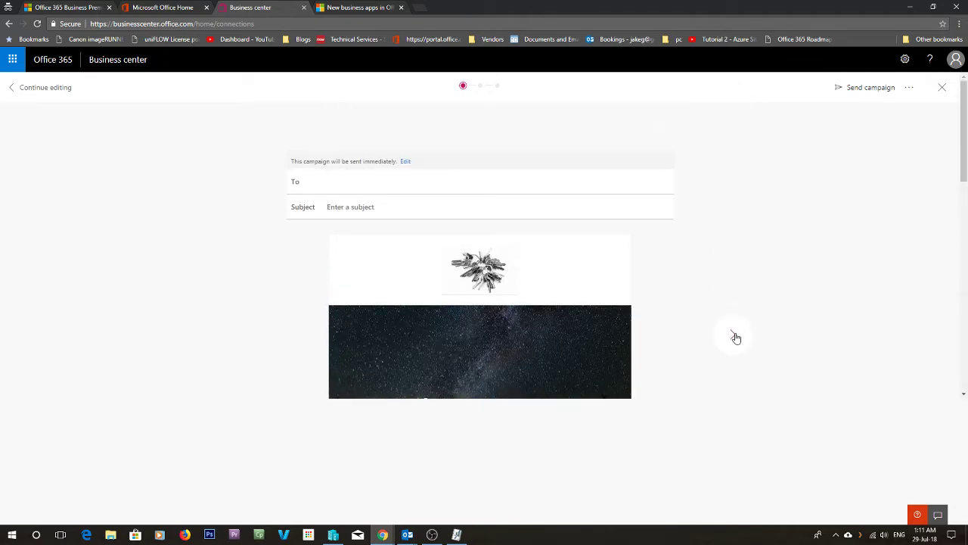
click(735, 333)
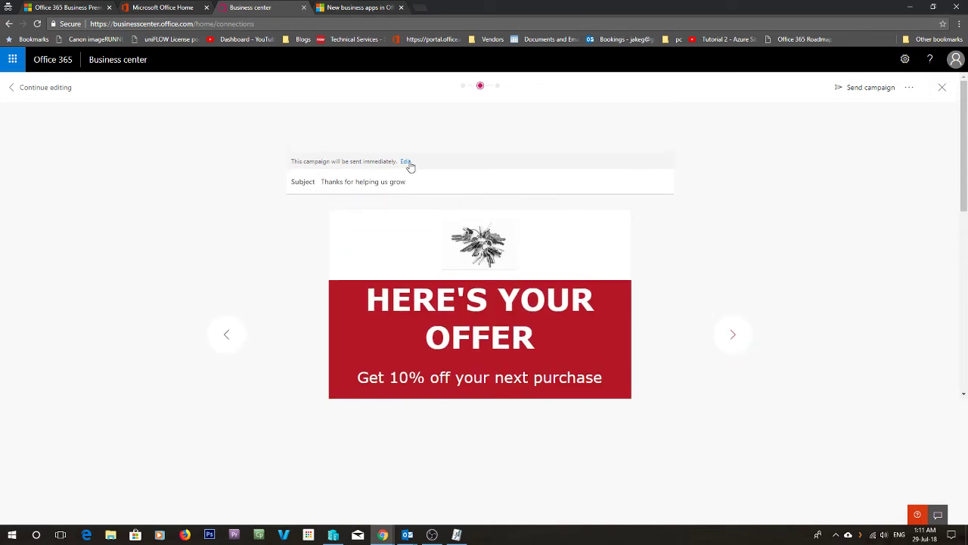
click(406, 162)
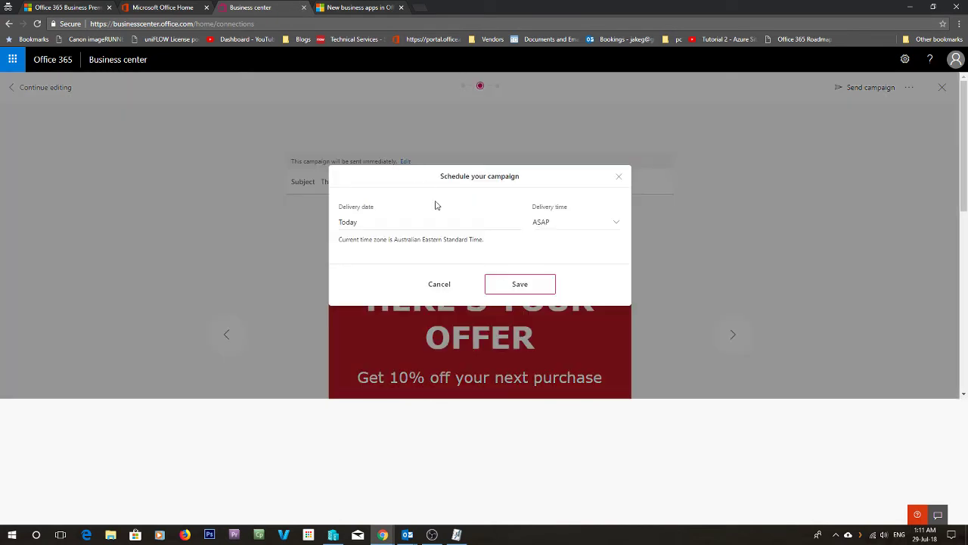
click(516, 284)
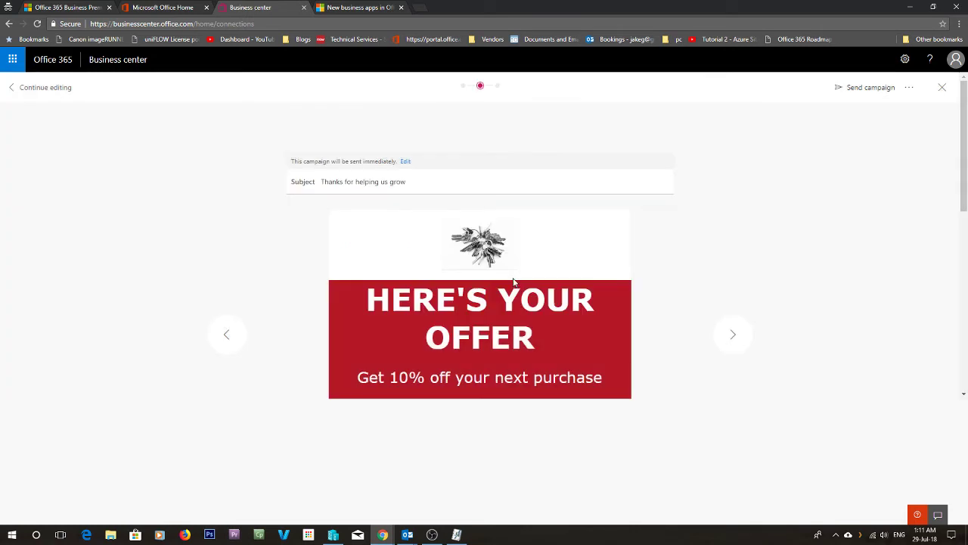
click(866, 89)
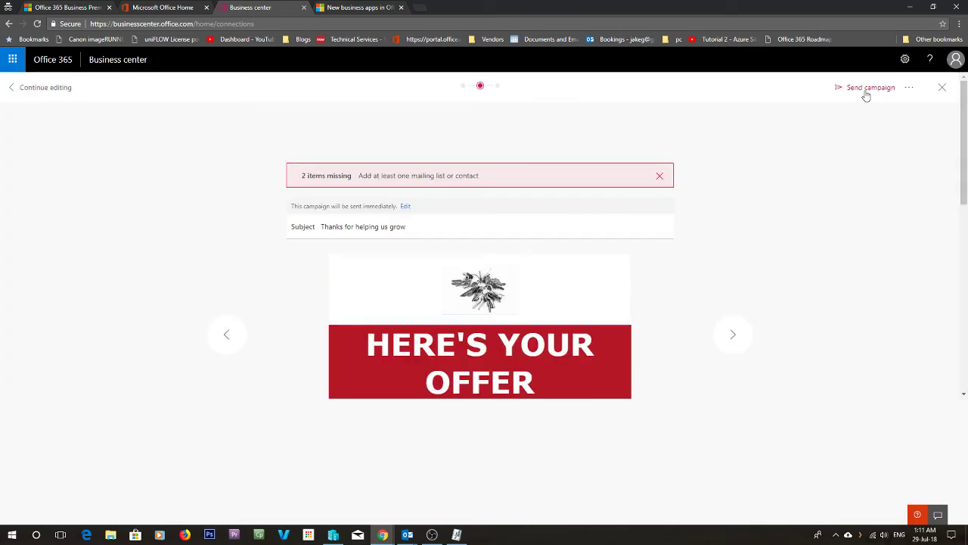
click(406, 207)
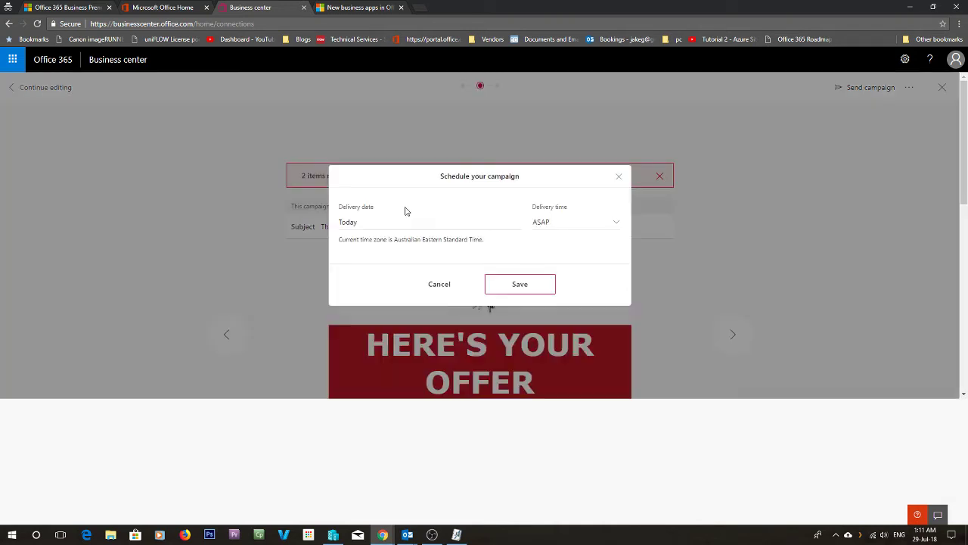
click(512, 286)
click(660, 176)
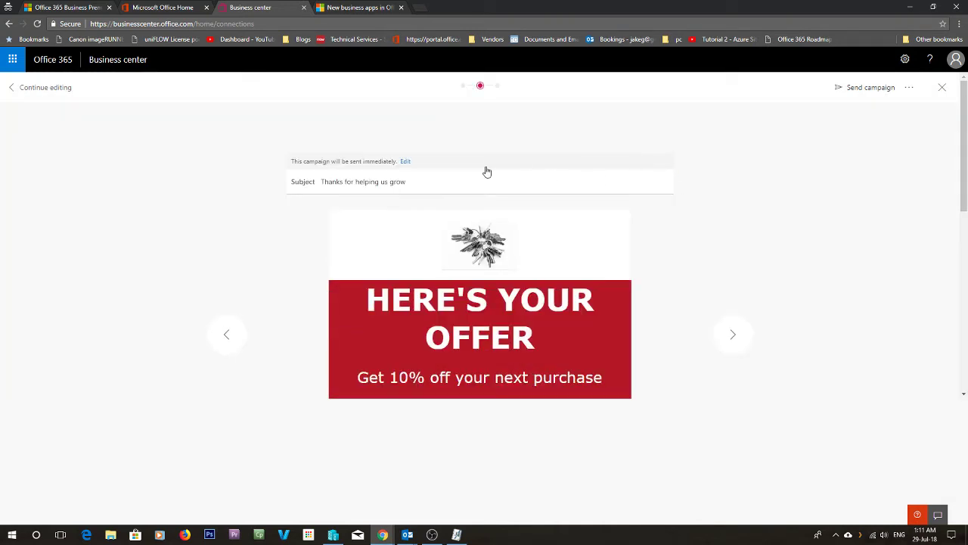
scroll(512, 166, down, 5)
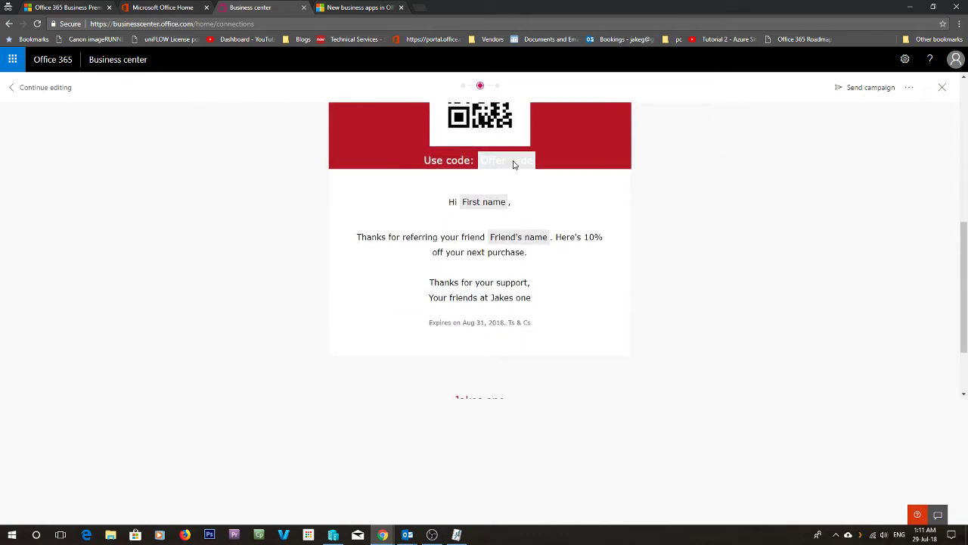
scroll(302, 167, up, 3)
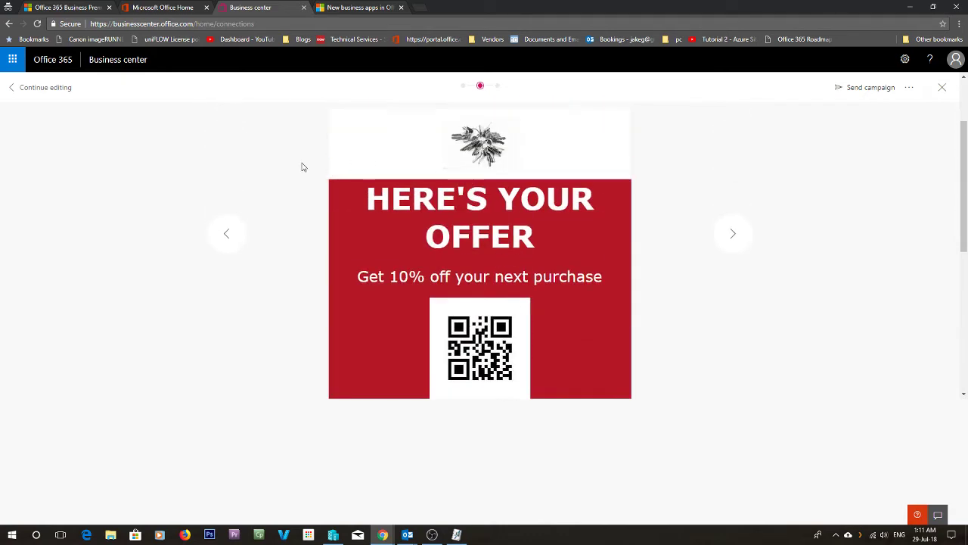
click(227, 237)
scroll(370, 231, up, 2)
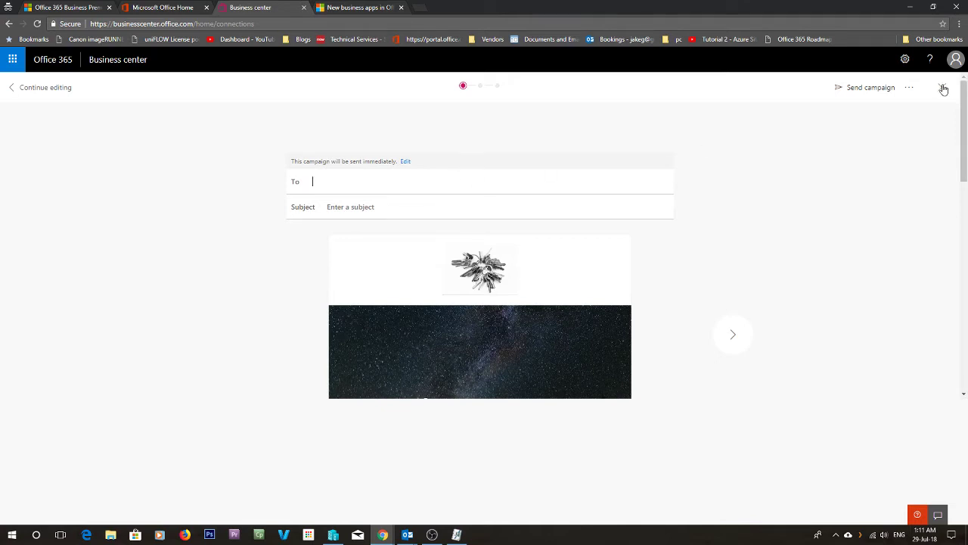
click(955, 60)
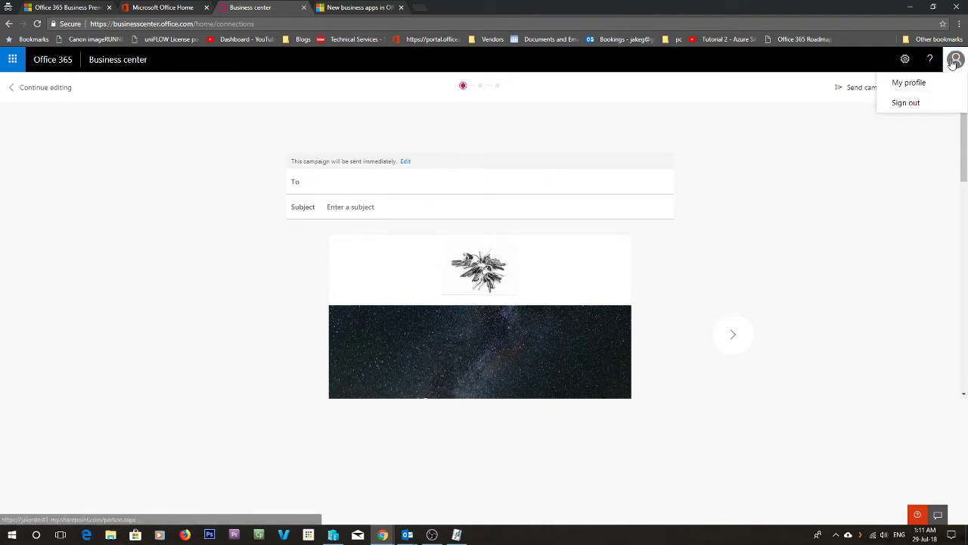
click(954, 61)
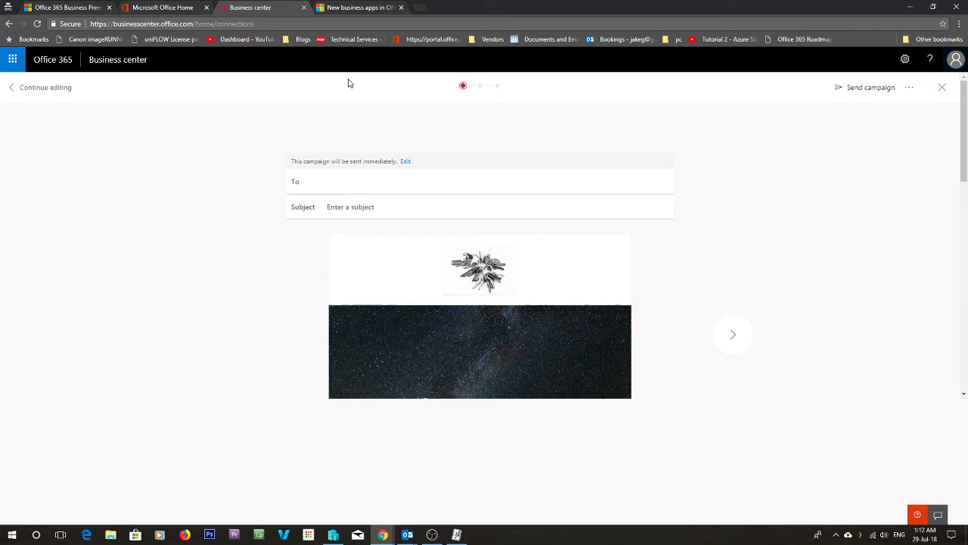
click(189, 8)
click(954, 65)
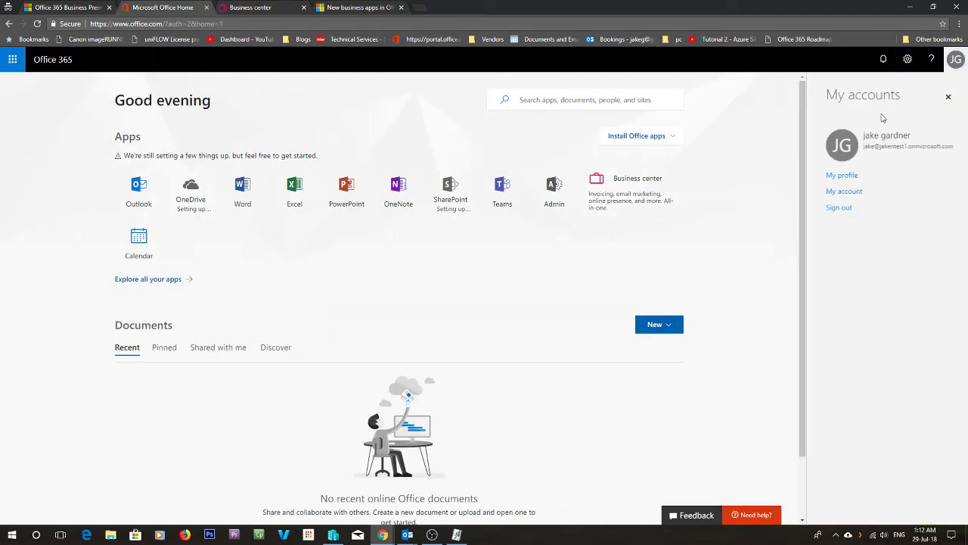
drag(870, 148, 930, 147)
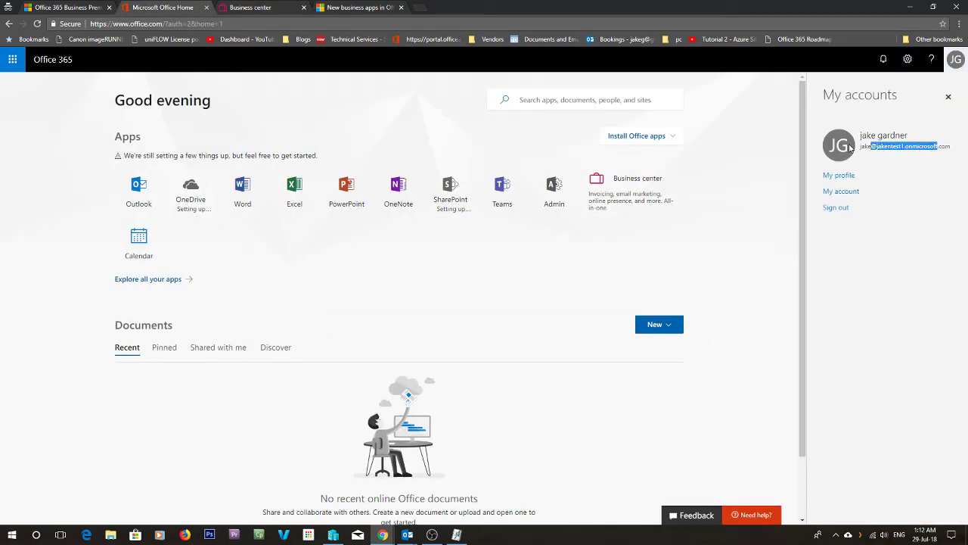
drag(863, 148, 949, 149)
key(ctrl+c)
click(287, 7)
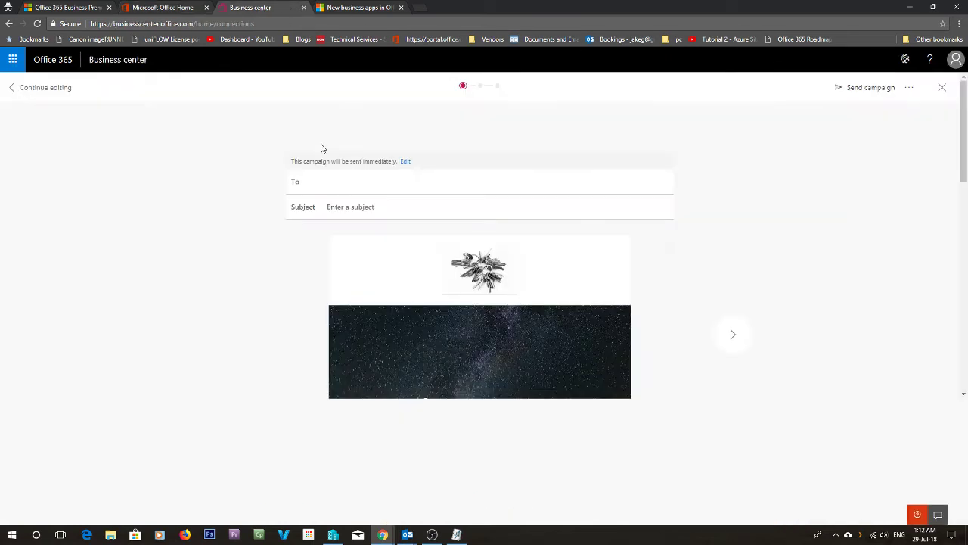
- Paste the copied address as recipient, attempt sending, and save it as a new named contact
key(ctrl+v)
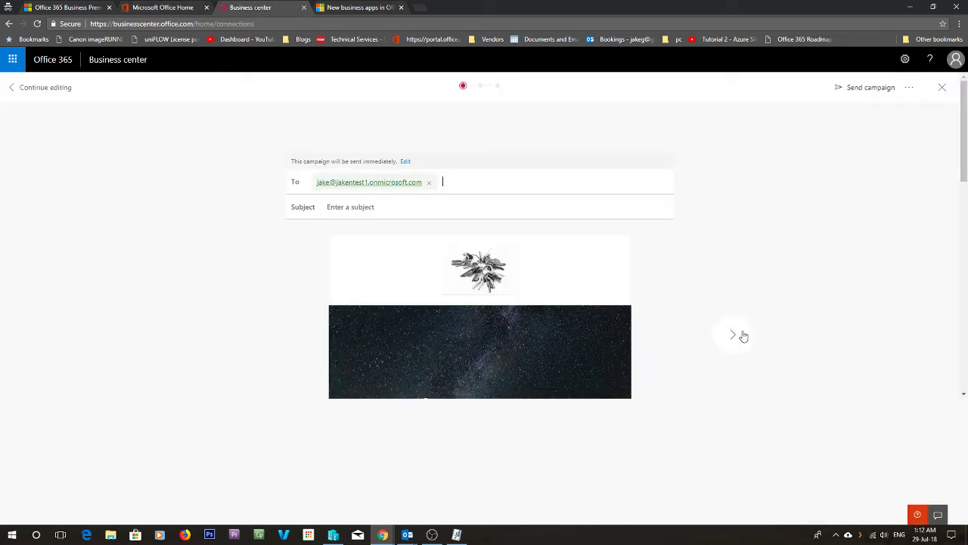
click(865, 97)
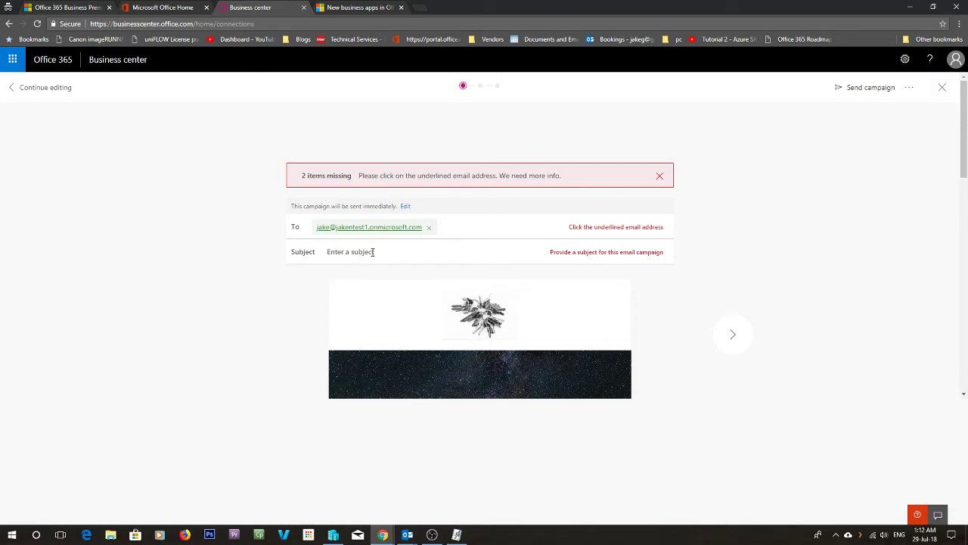
click(364, 227)
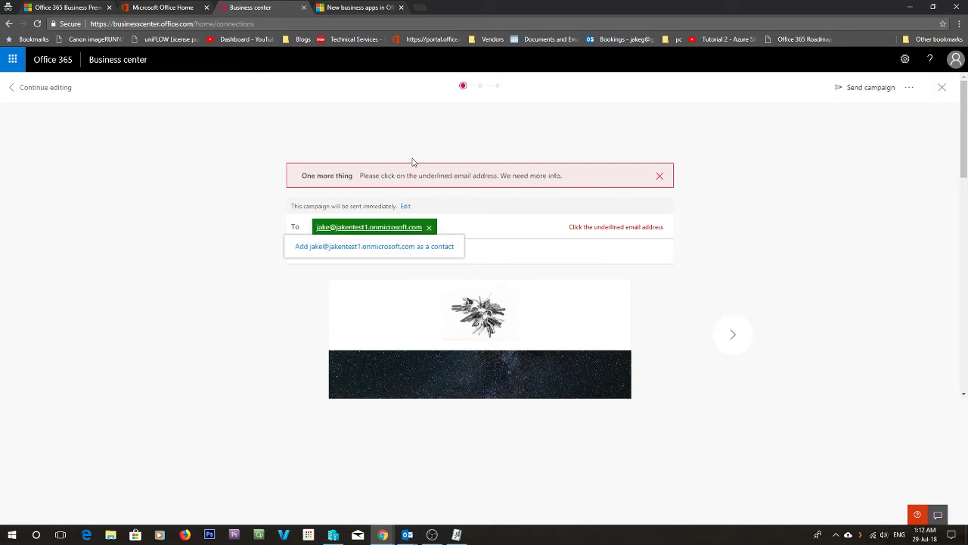
click(386, 247)
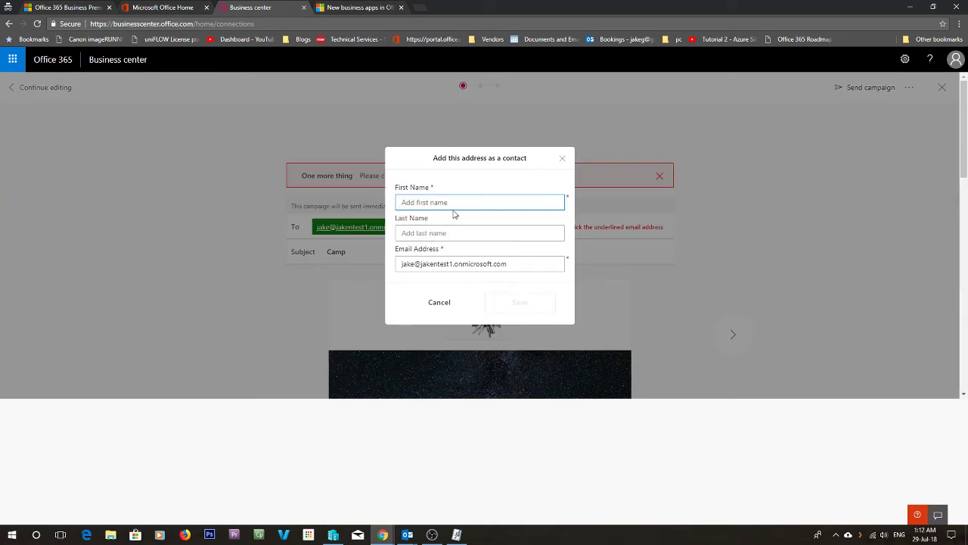
text(Test)
key(Tab)
text(one)
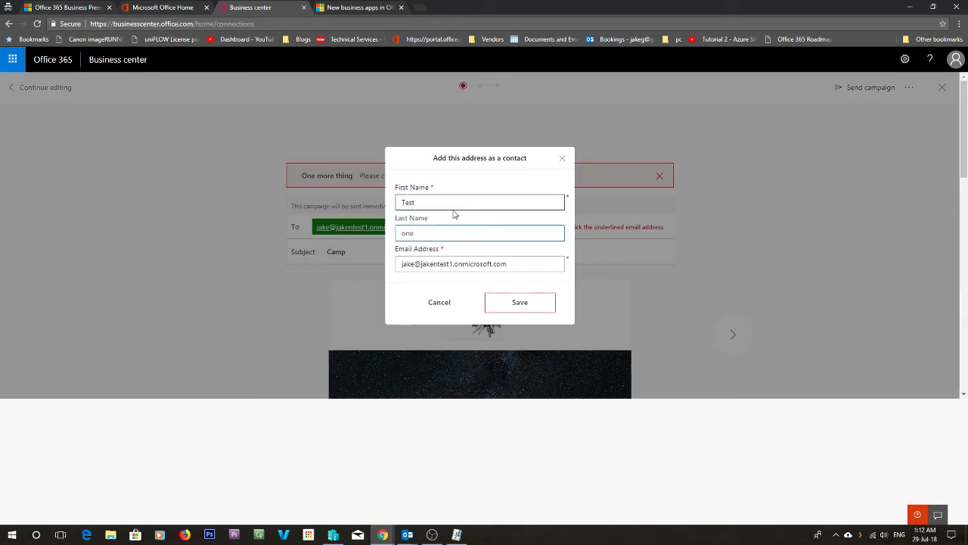
click(535, 301)
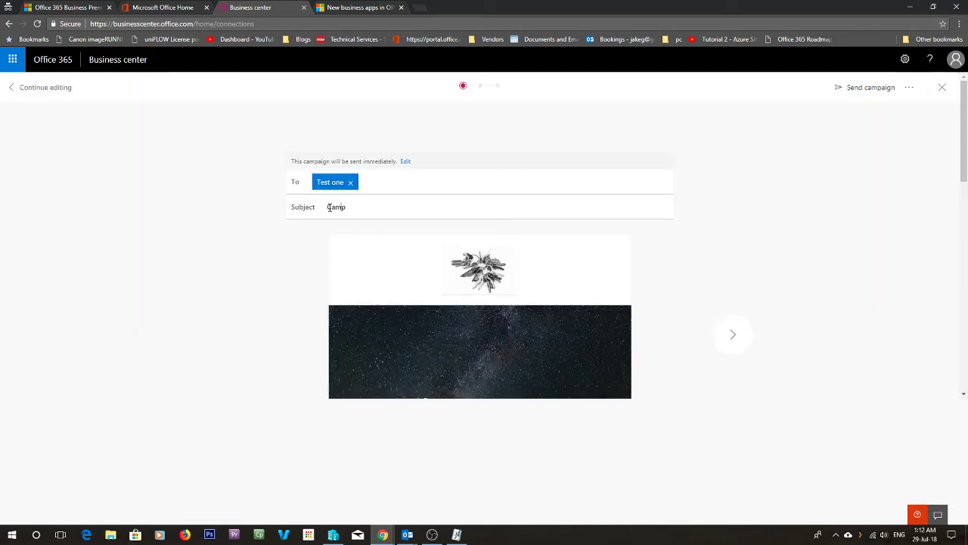
- Send the Camp referral campaign and reload Business center to refresh its stats
click(856, 90)
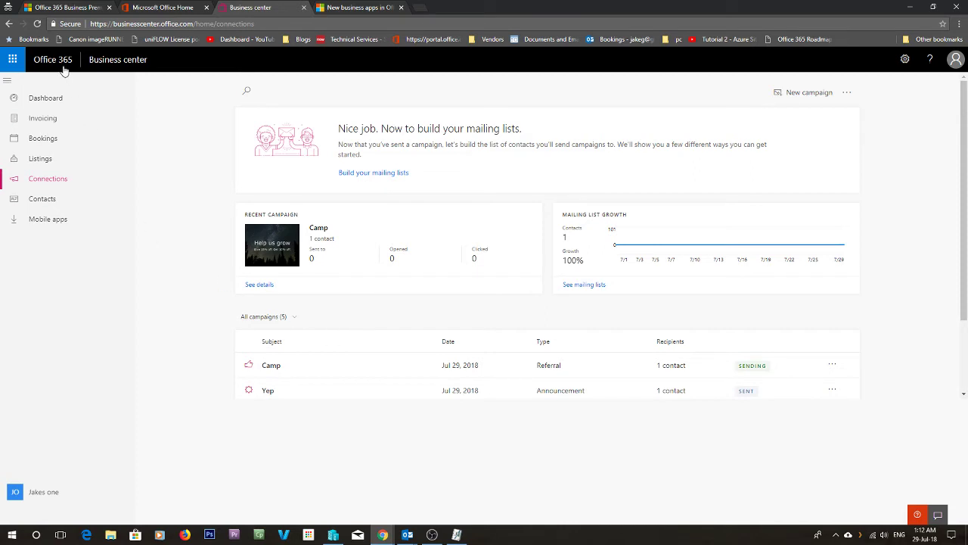
click(38, 24)
click(38, 23)
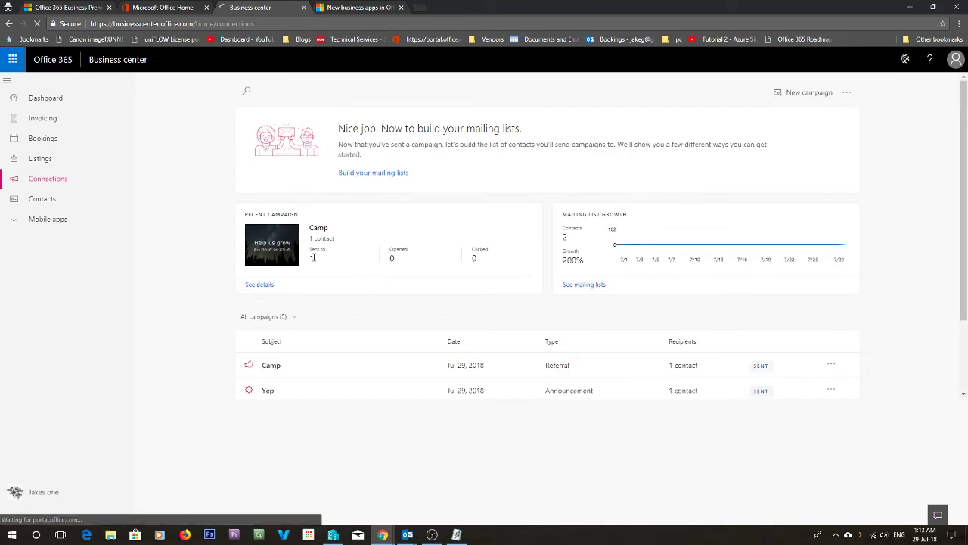
- Bring up the Office 365 app list and switch to the Office 365 home page
click(12, 59)
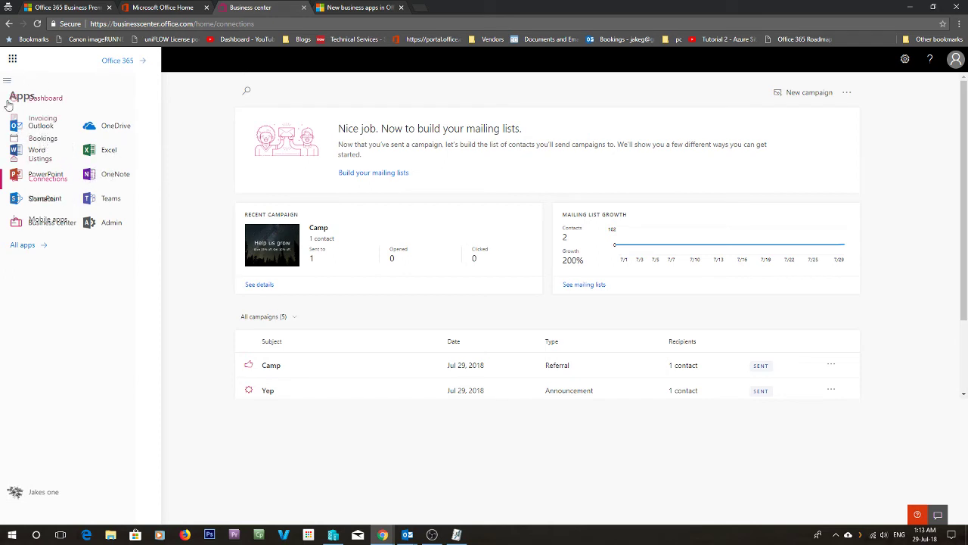
click(28, 246)
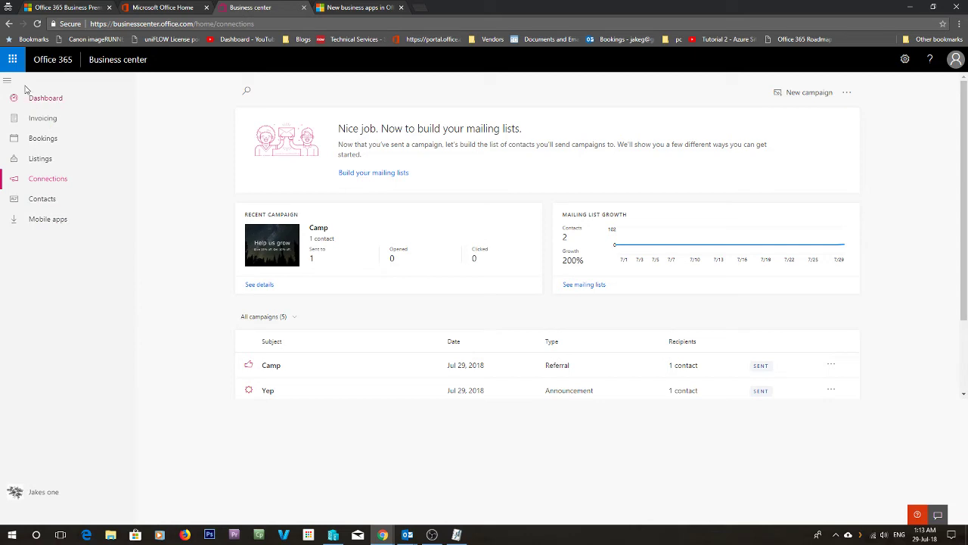
click(13, 59)
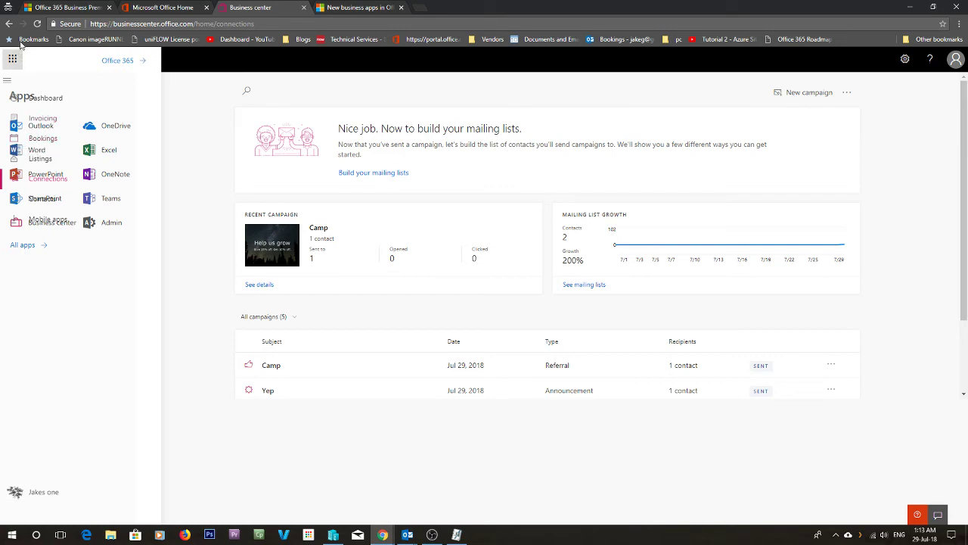
click(174, 8)
- Launch Outlook and save the (UTC+10:00) Vladivostok time zone
click(12, 61)
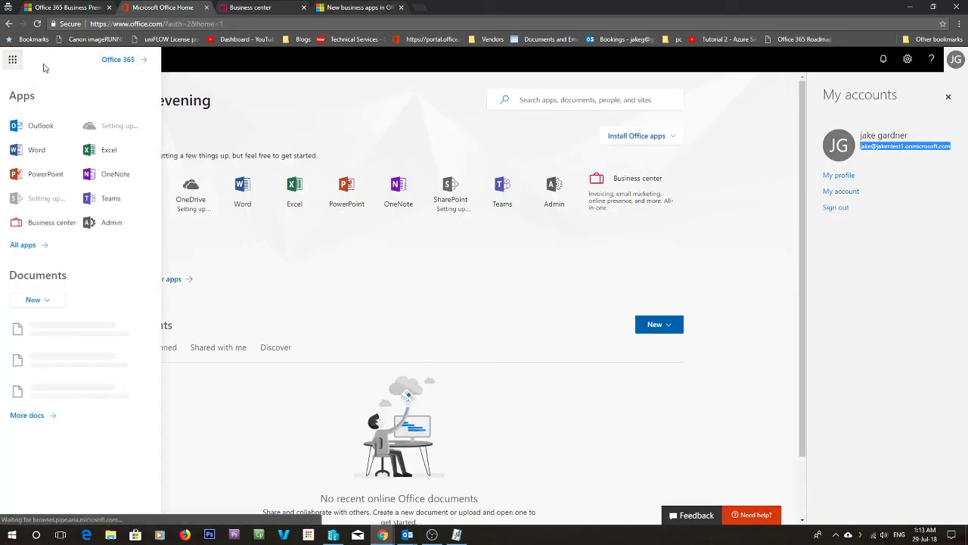
click(39, 133)
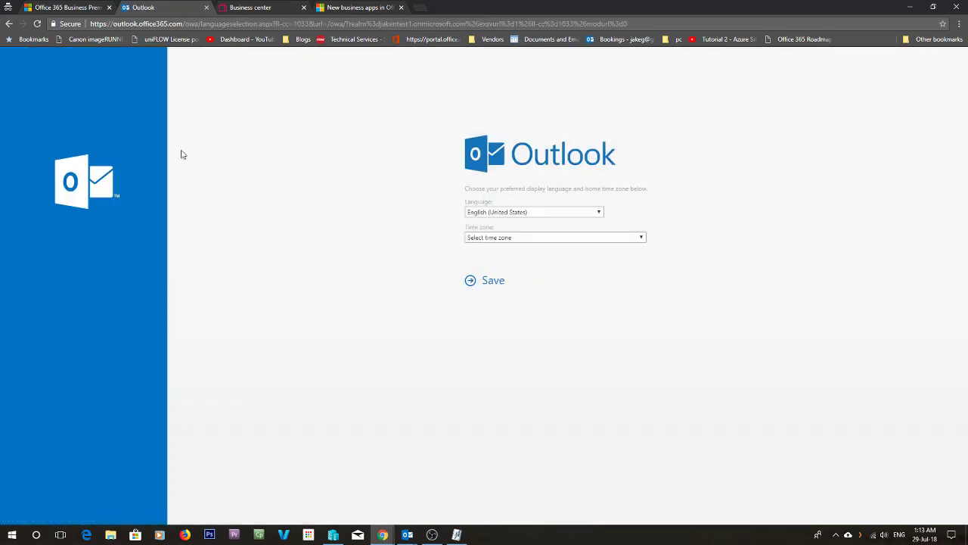
click(558, 238)
scroll(521, 279, down, 10)
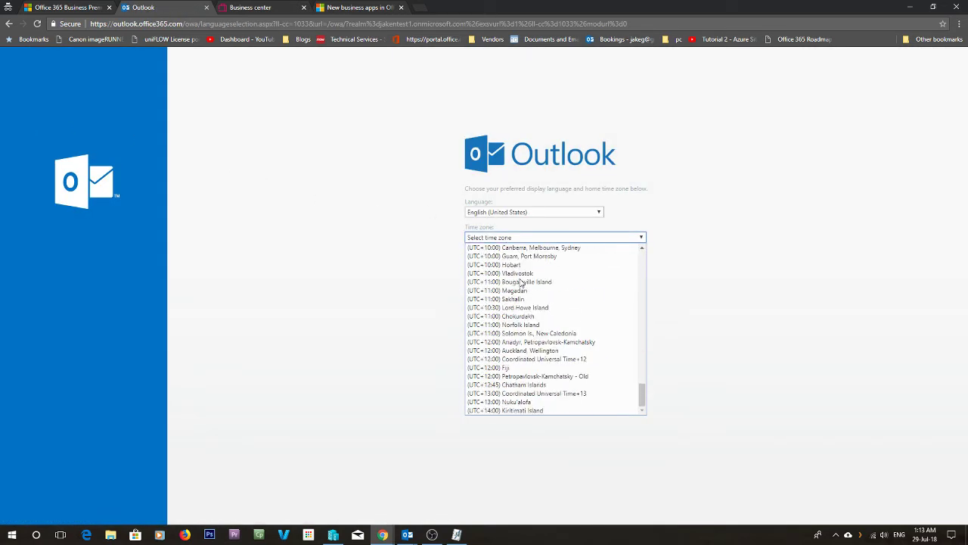
click(495, 273)
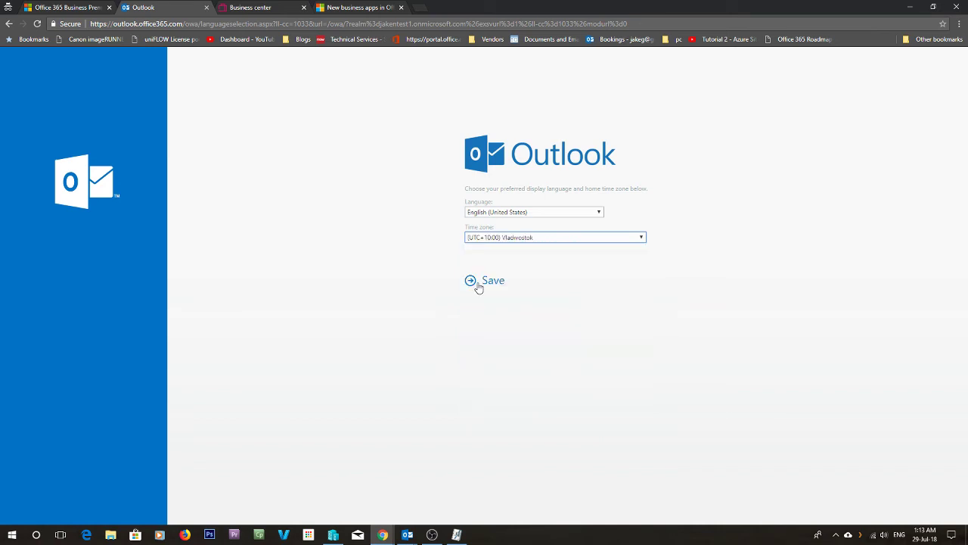
click(478, 285)
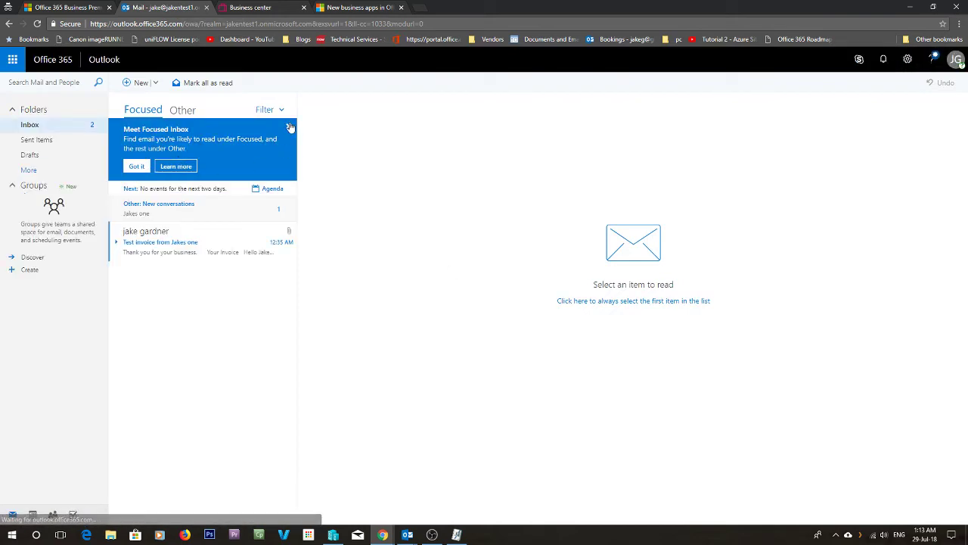
- Open the Camp email from Jakes one under Other and show its blocked content
click(288, 127)
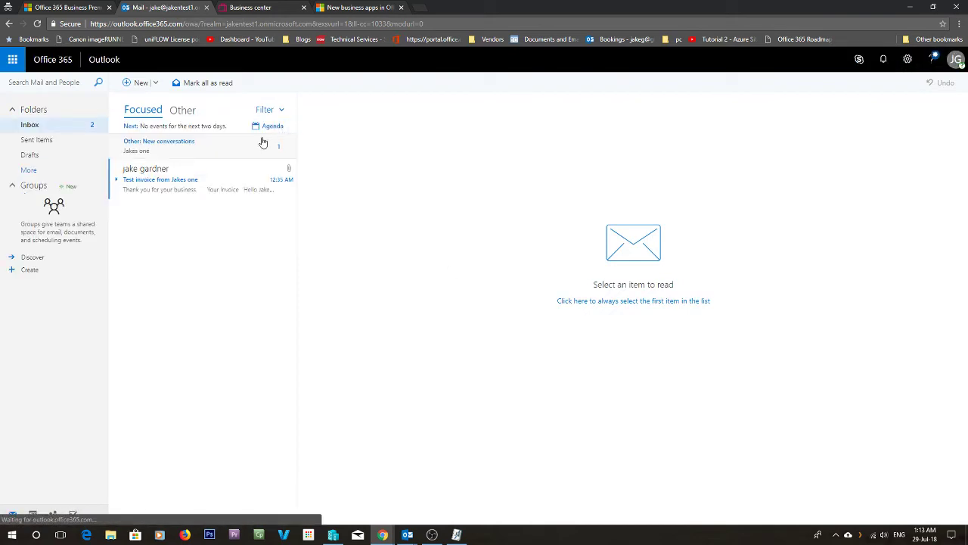
click(178, 155)
click(161, 157)
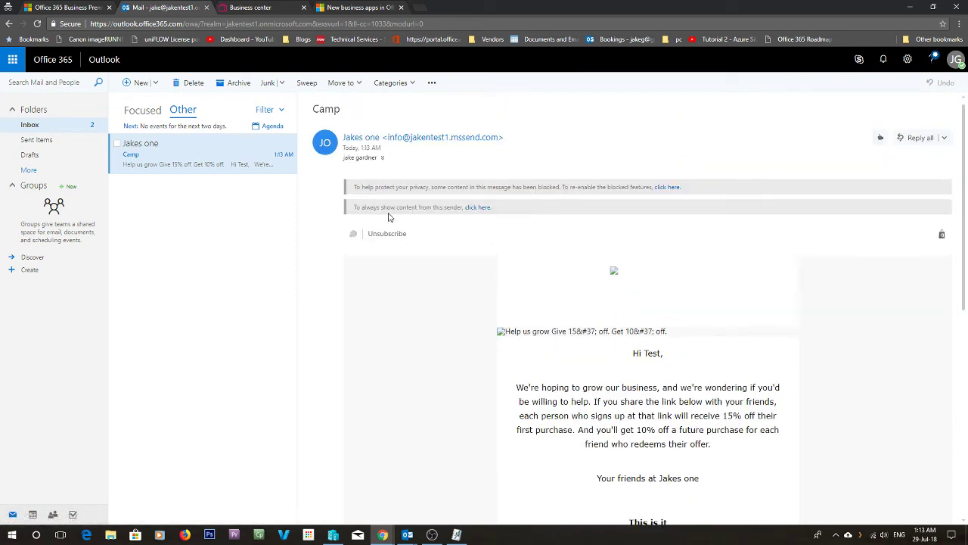
click(478, 207)
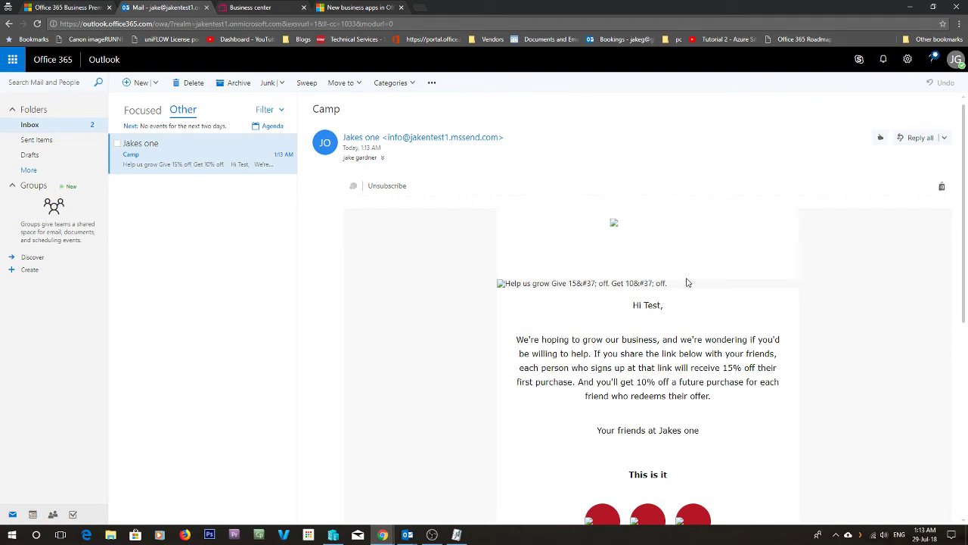
scroll(687, 282, down, 3)
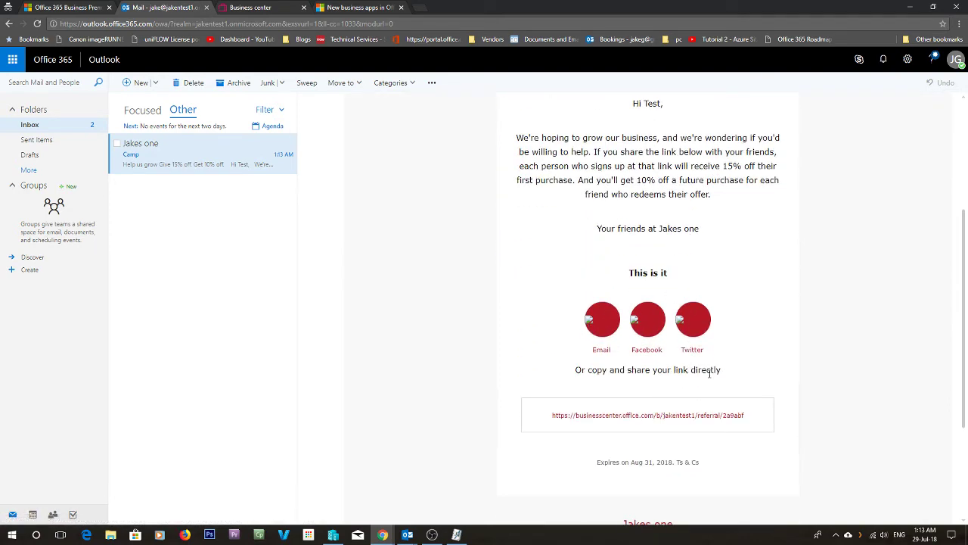
scroll(658, 371, up, 3)
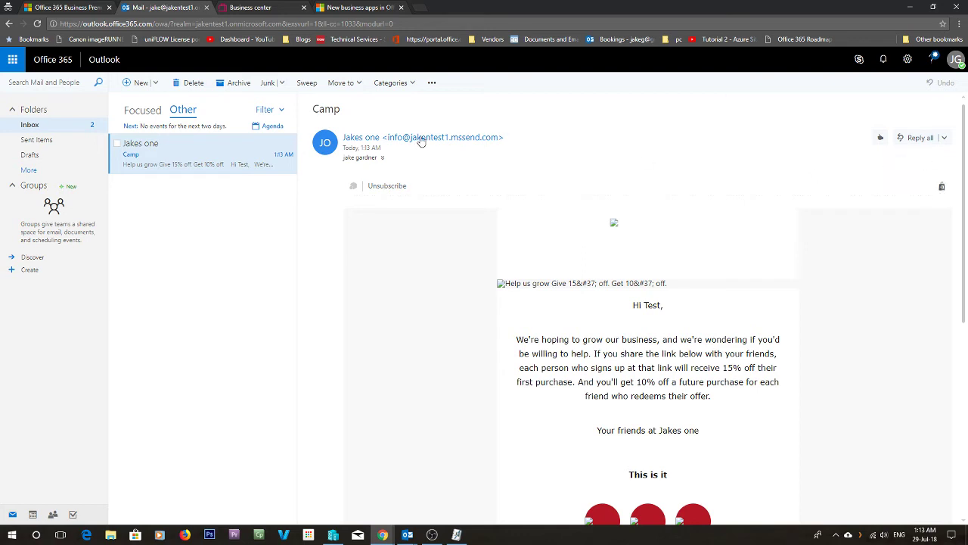
- Check the recipient's contact card, then select the email's referral link
click(373, 159)
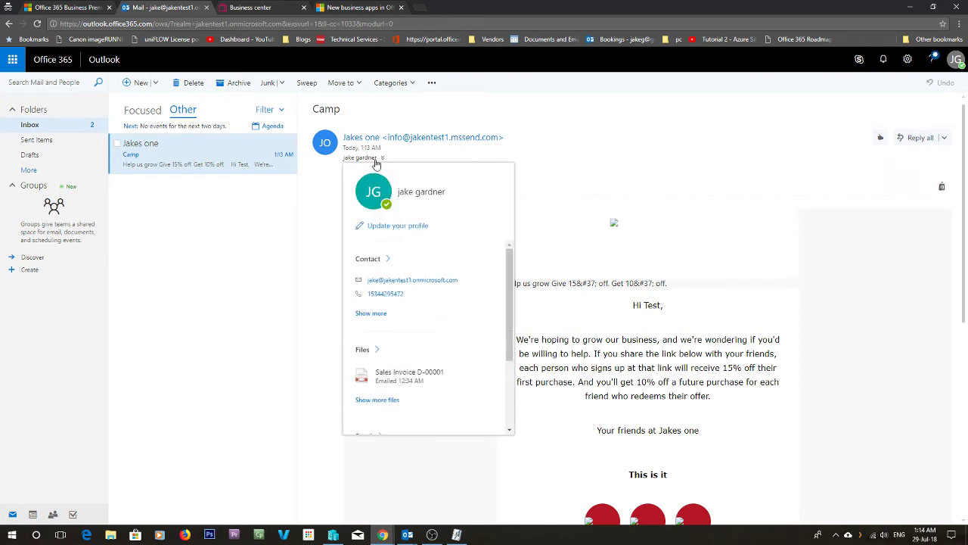
click(213, 159)
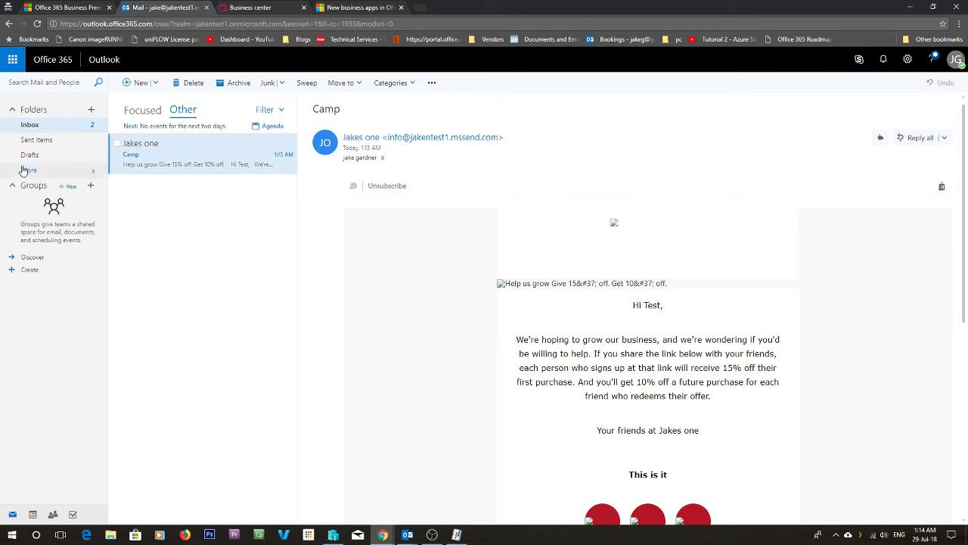
scroll(632, 336, down, 4)
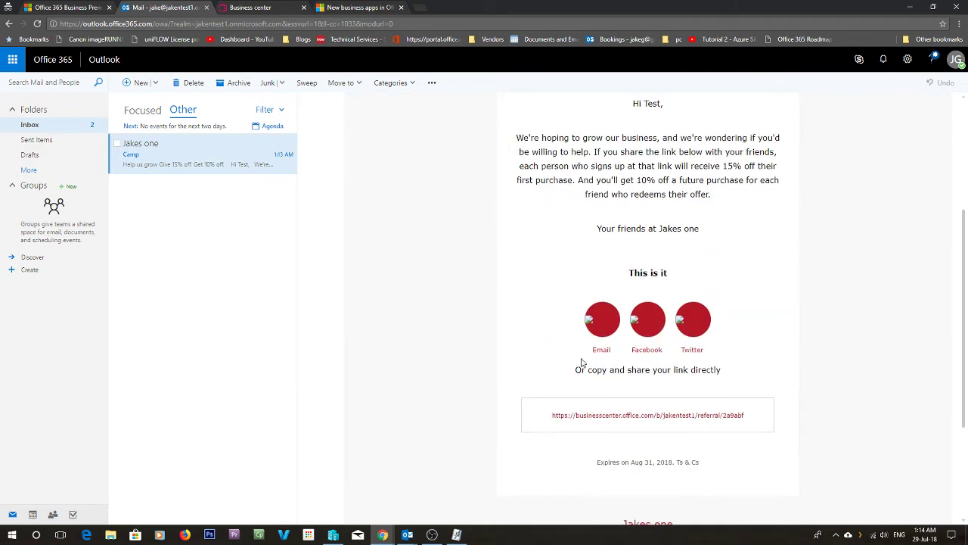
scroll(661, 337, down, 2)
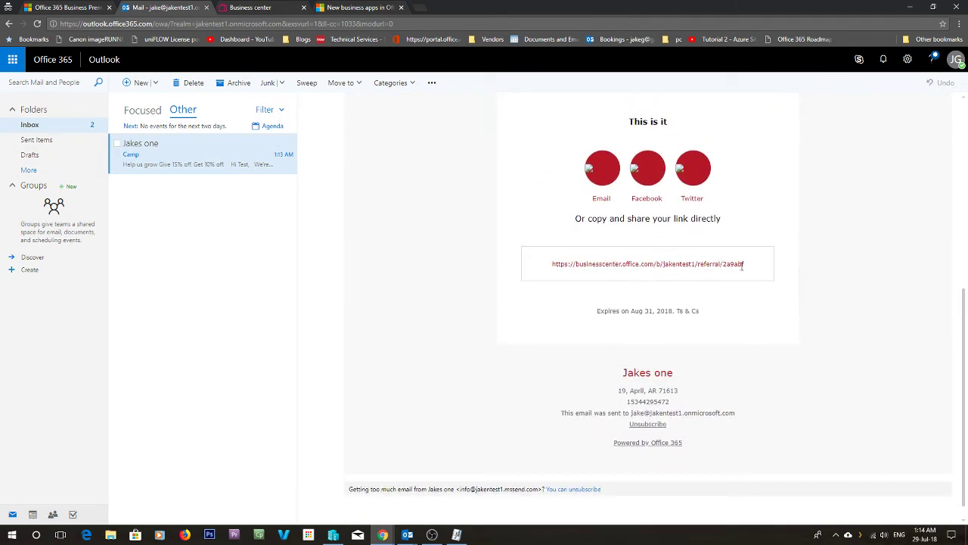
drag(746, 269, 552, 264)
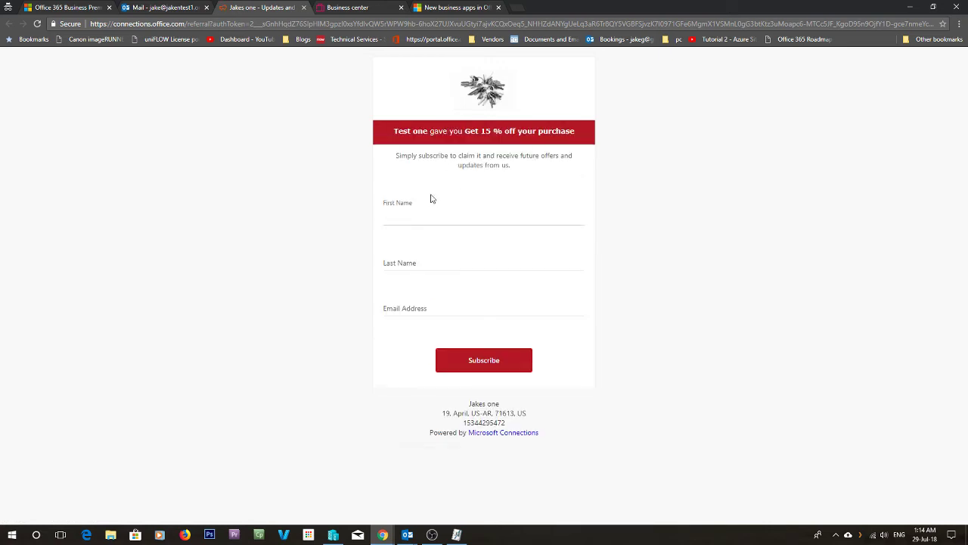
- Fill in the subscriber's last name and pasted e-mail, completing the last name before resubmitting
key(Tab)
text(g)
key(Tab)
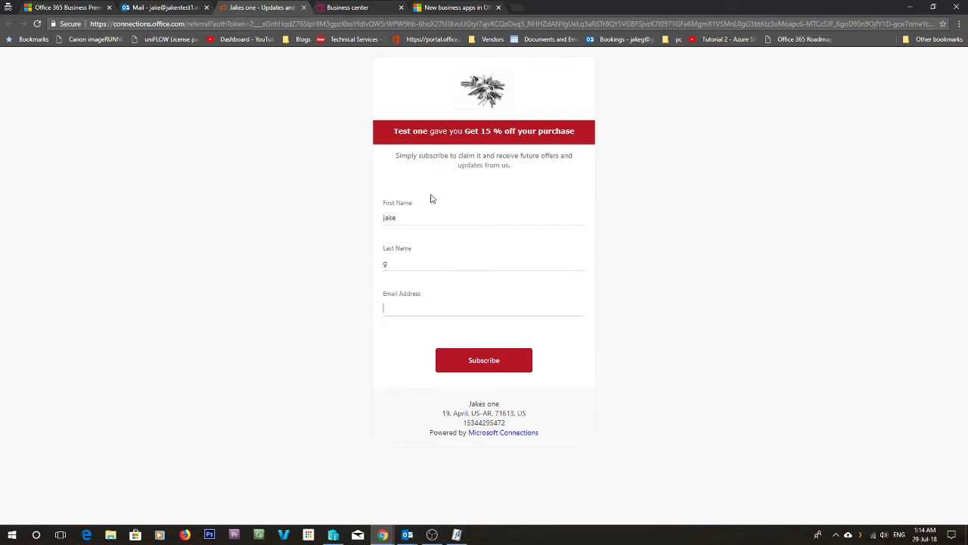
key(ctrl+v)
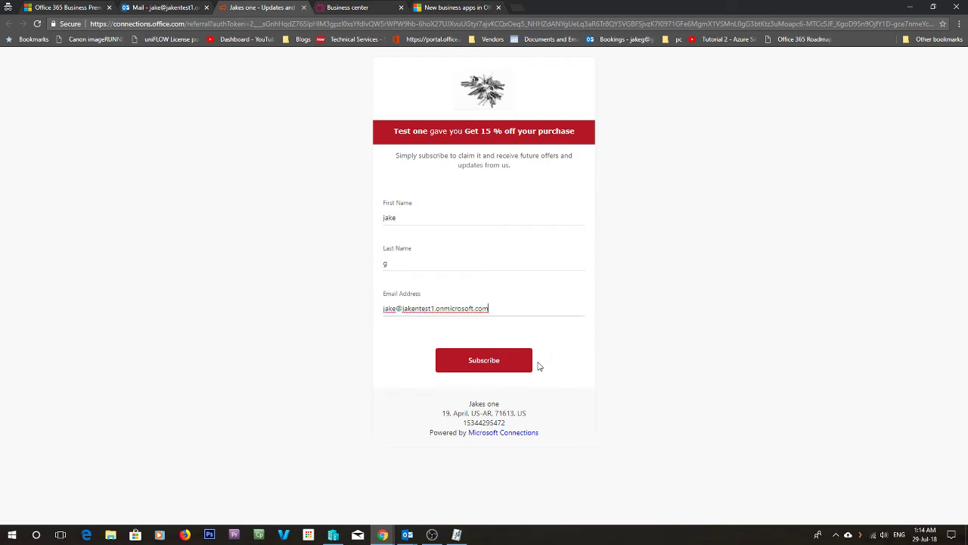
click(506, 364)
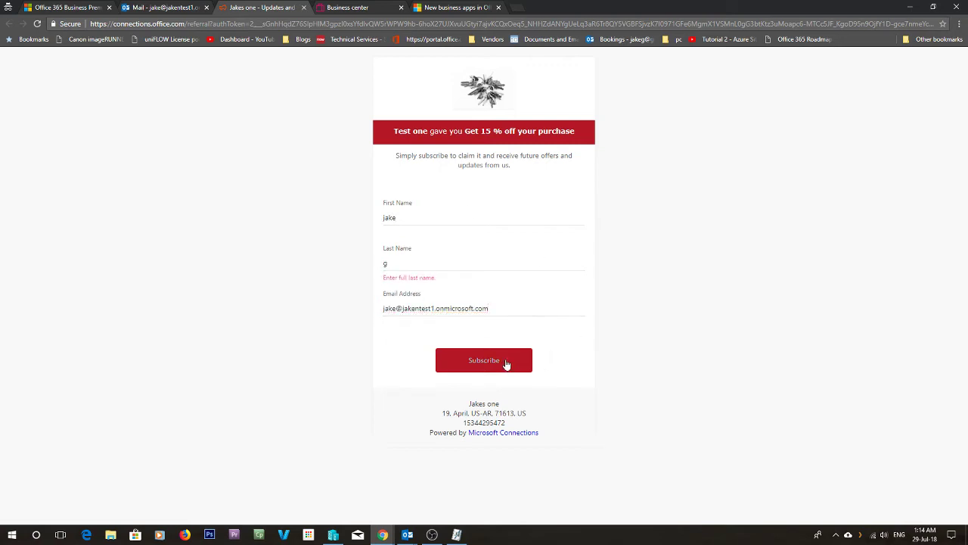
click(429, 267)
text(antthar)
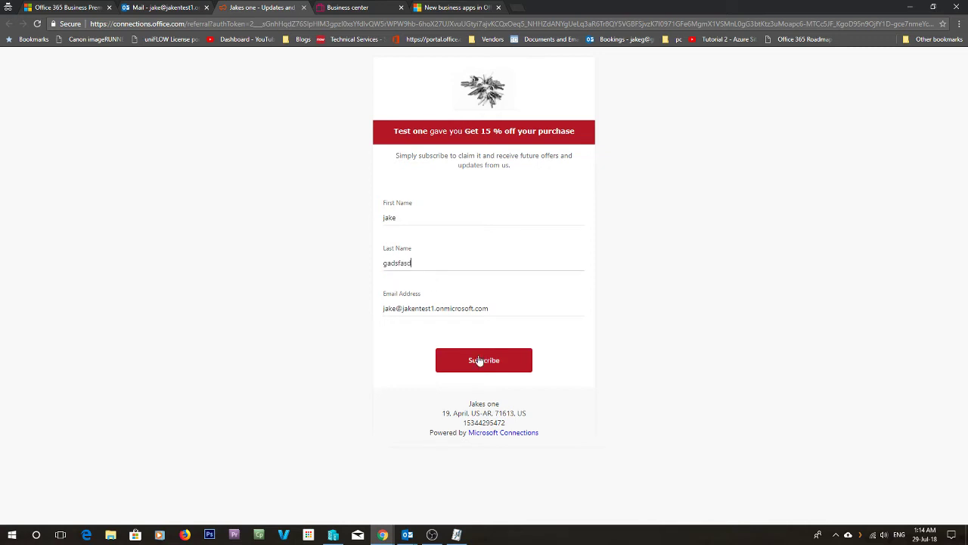
click(478, 360)
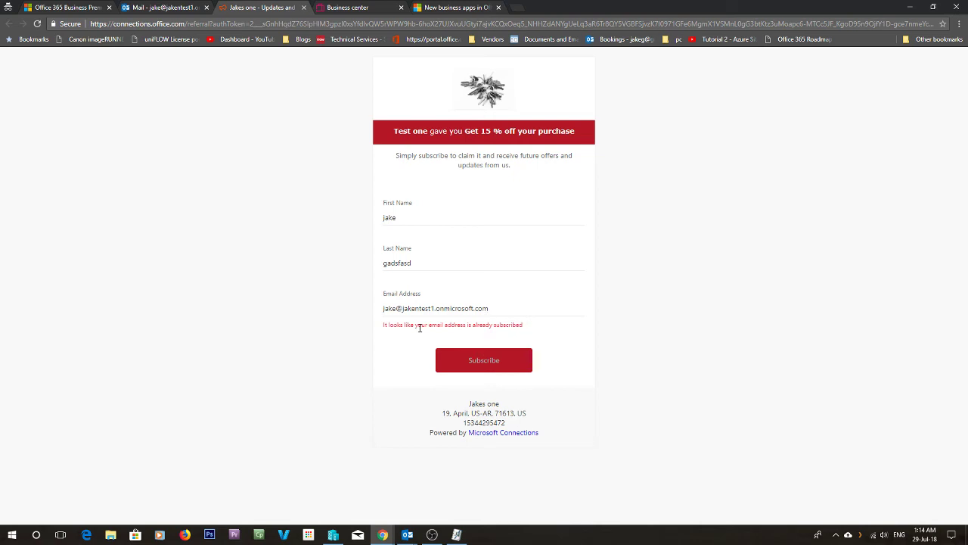
- Replace the e-mail with other subscriber addresses until accepted, then return to Business center
drag(528, 329, 369, 322)
drag(512, 311, 240, 307)
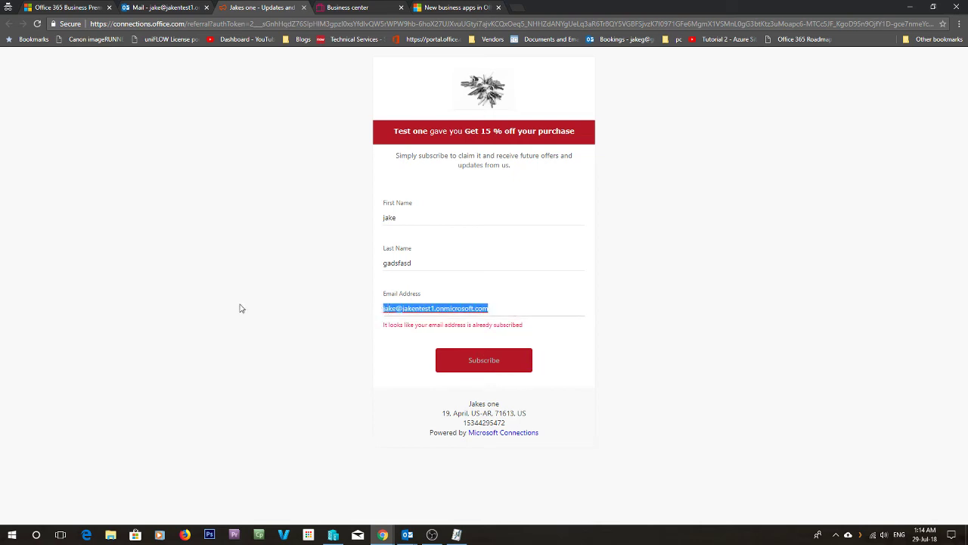
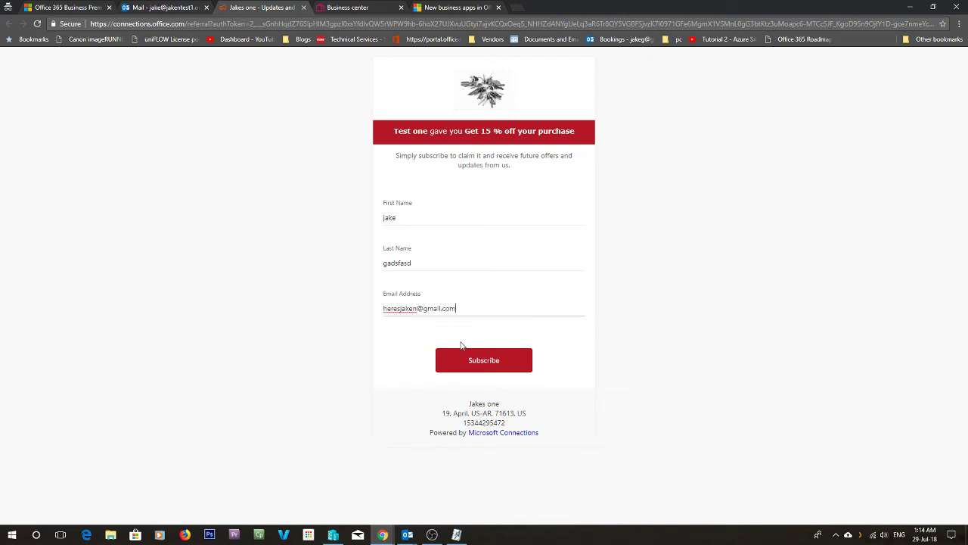
click(528, 370)
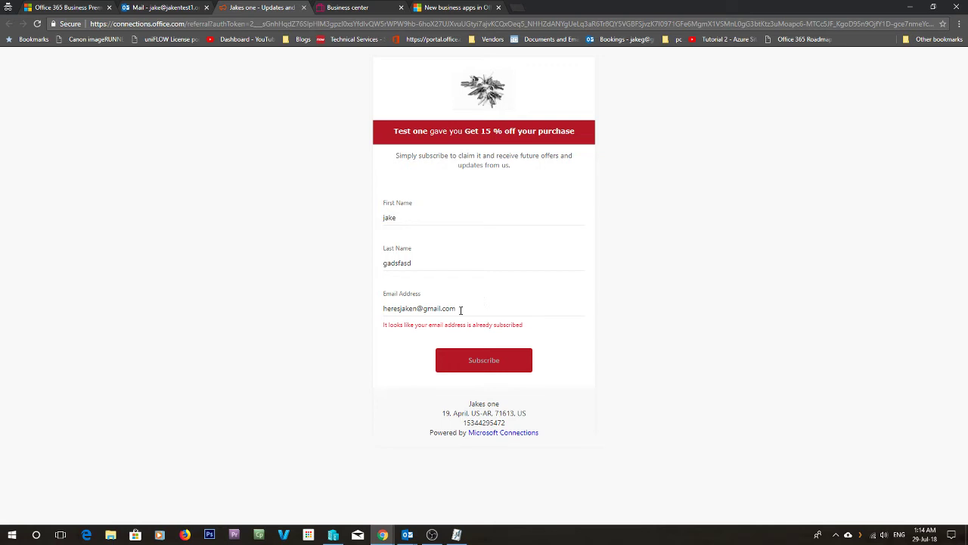
drag(460, 311, 154, 278)
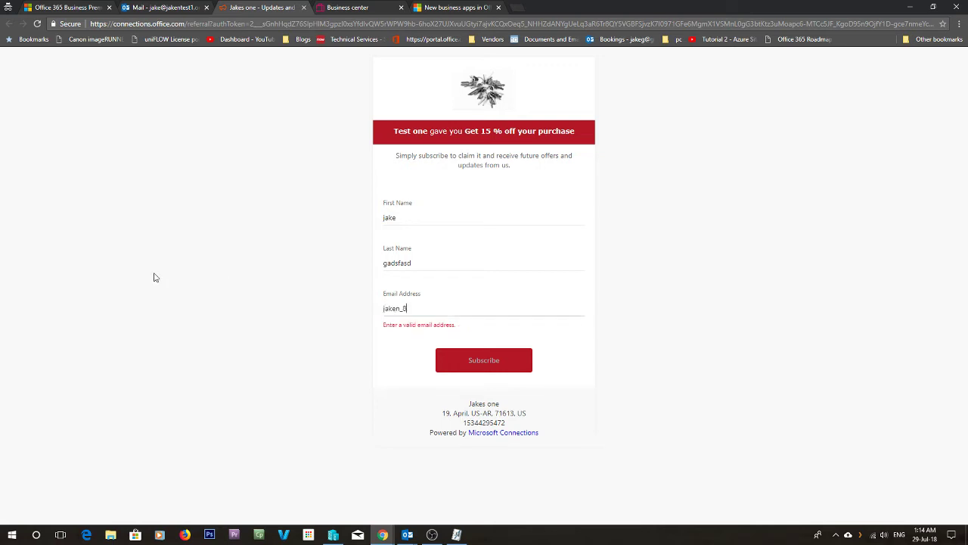
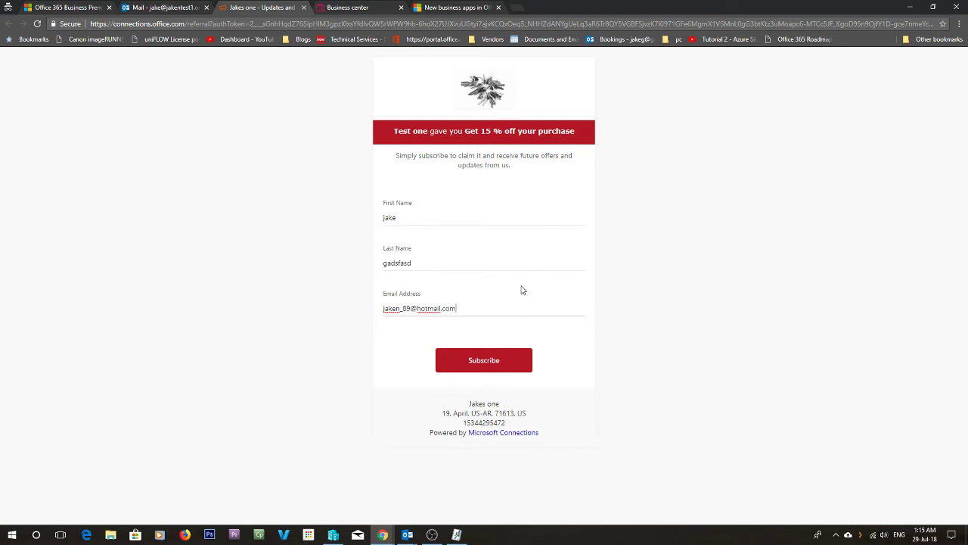
click(504, 357)
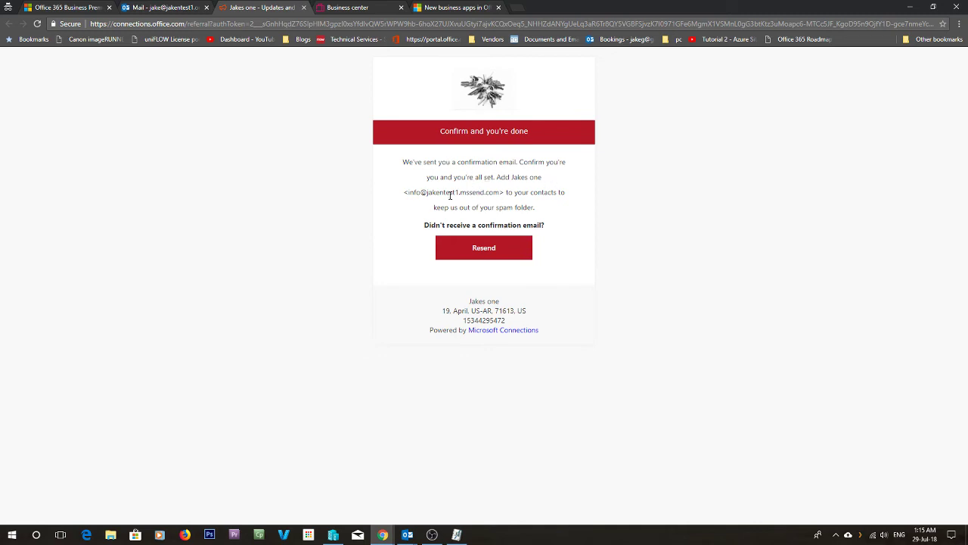
drag(408, 194, 503, 194)
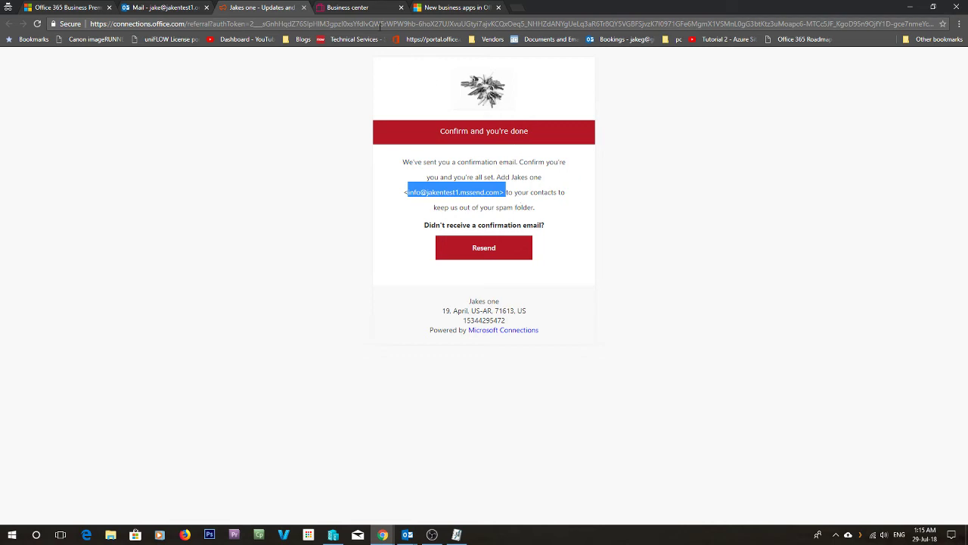
click(349, 9)
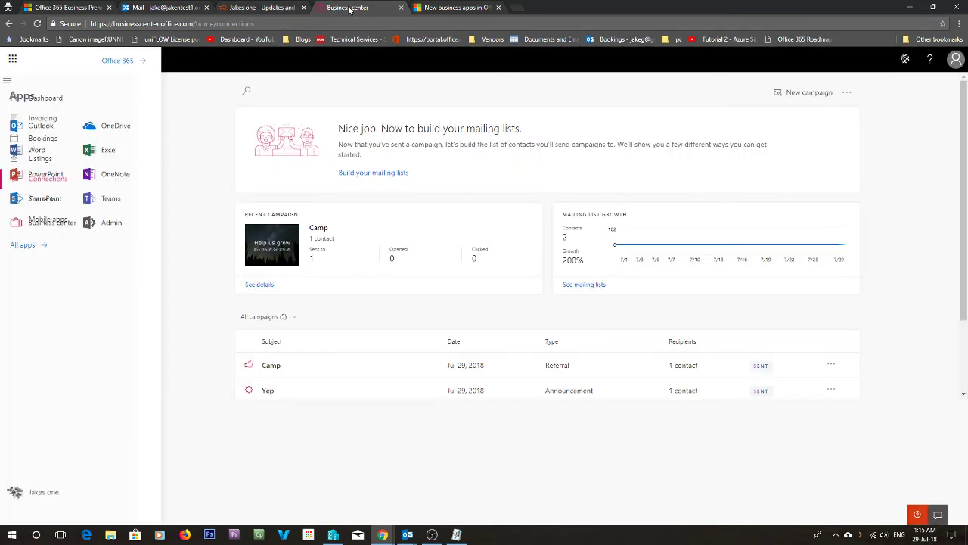
- Refresh the dashboard, check the campaign's Opened count, and confirm 3 entries in Contacts
click(38, 24)
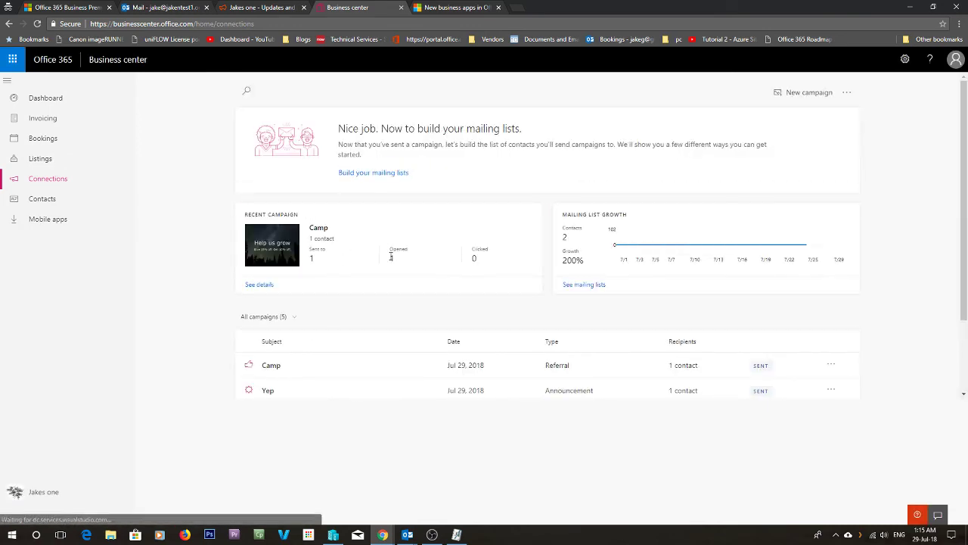
double_click(391, 257)
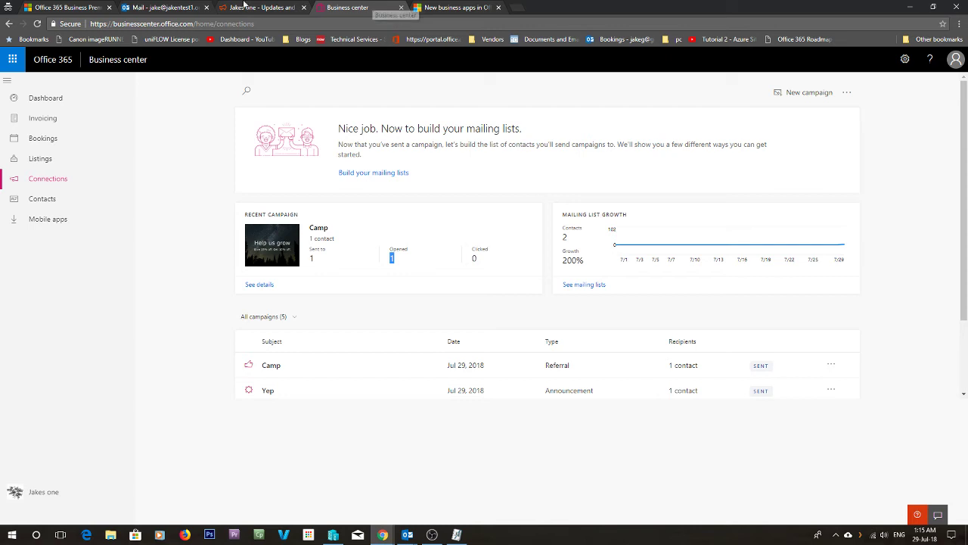
click(42, 27)
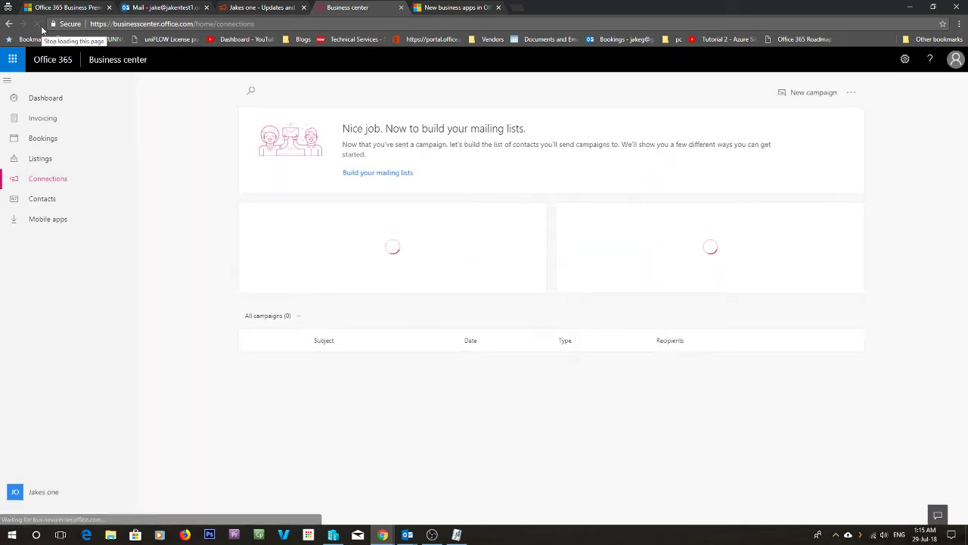
click(44, 199)
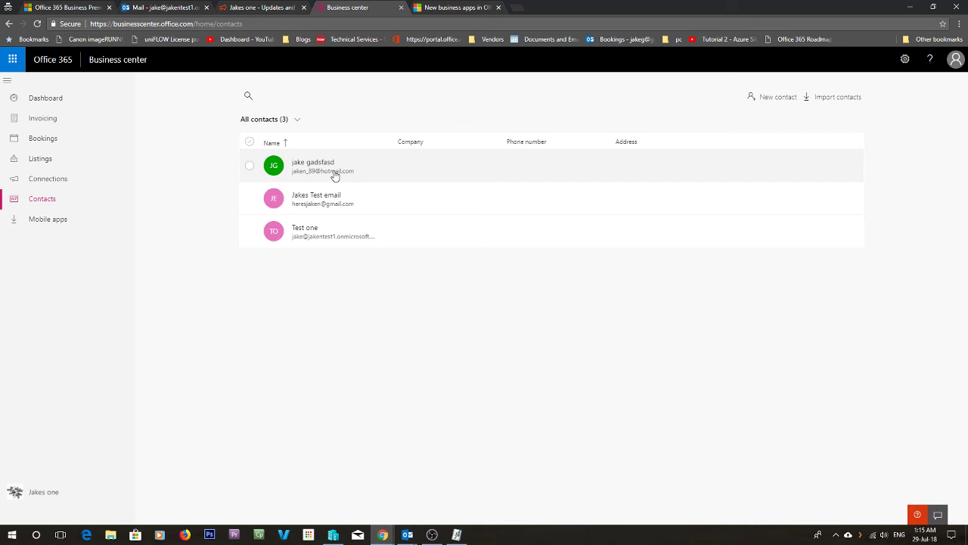
click(42, 180)
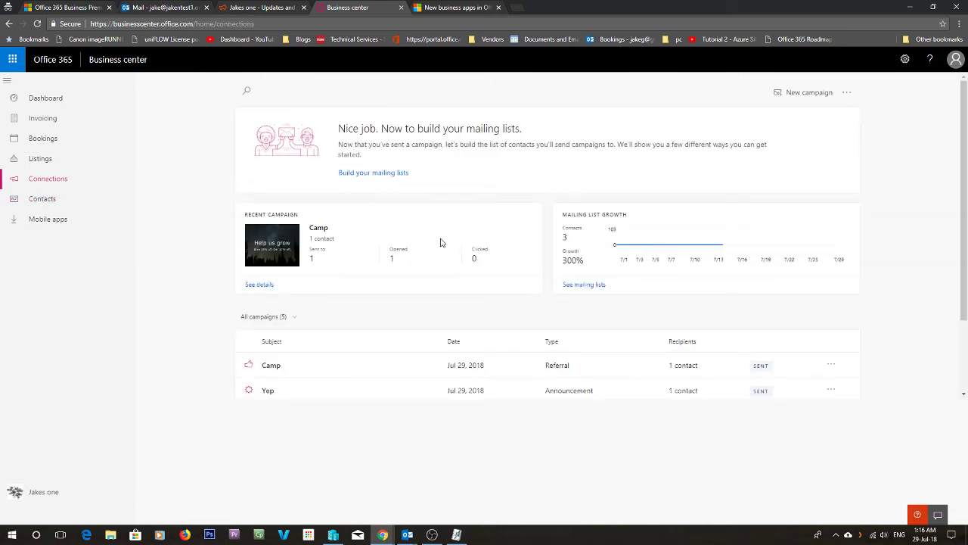
click(275, 368)
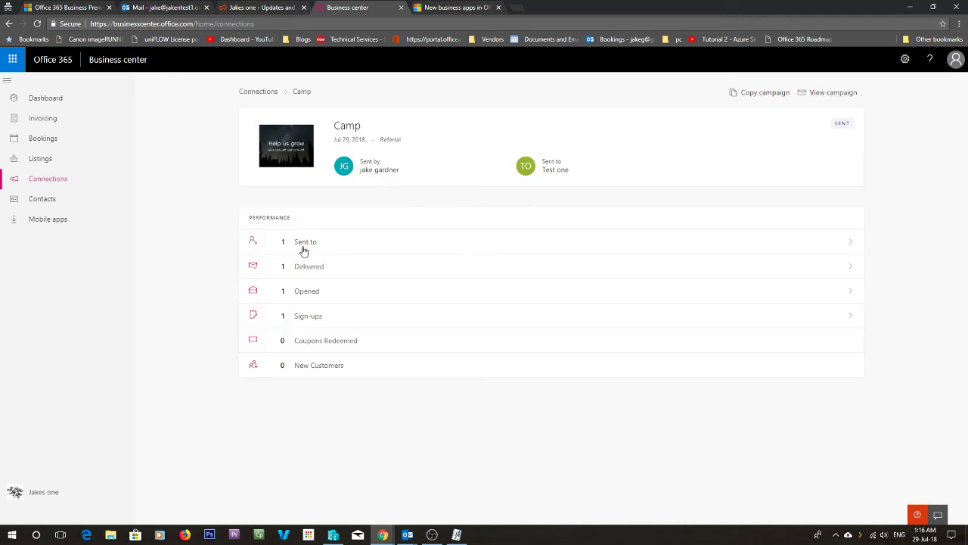
click(312, 316)
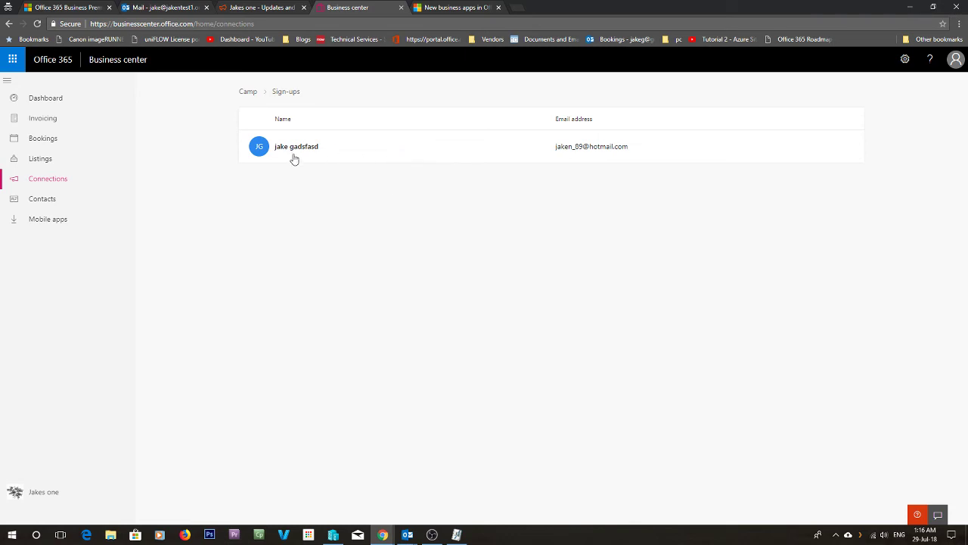
click(570, 146)
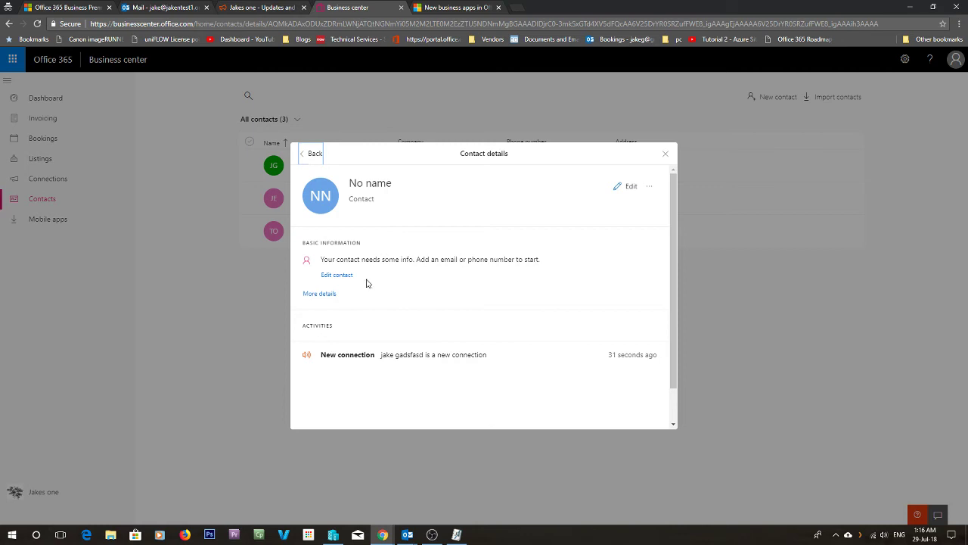
click(335, 274)
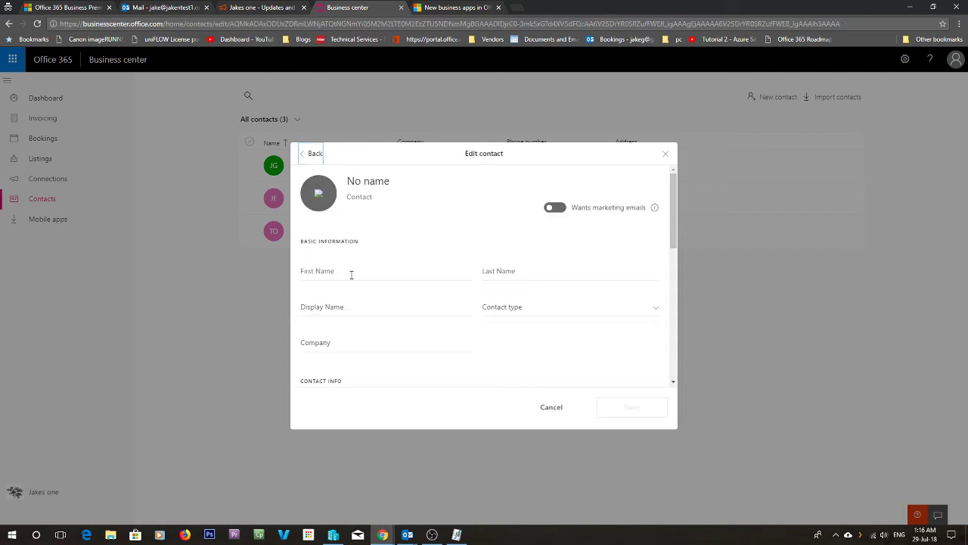
click(350, 274)
text(Yep)
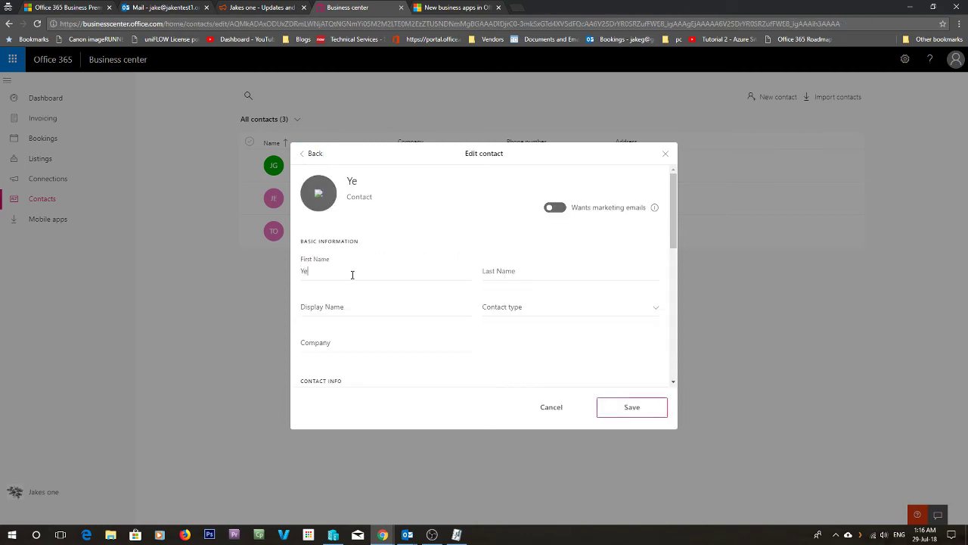
key(Tab)
text(Now)
key(Tab)
text(q)
key(Tab)
key(Tab)
key(Tab)
key(Tab)
key(Tab)
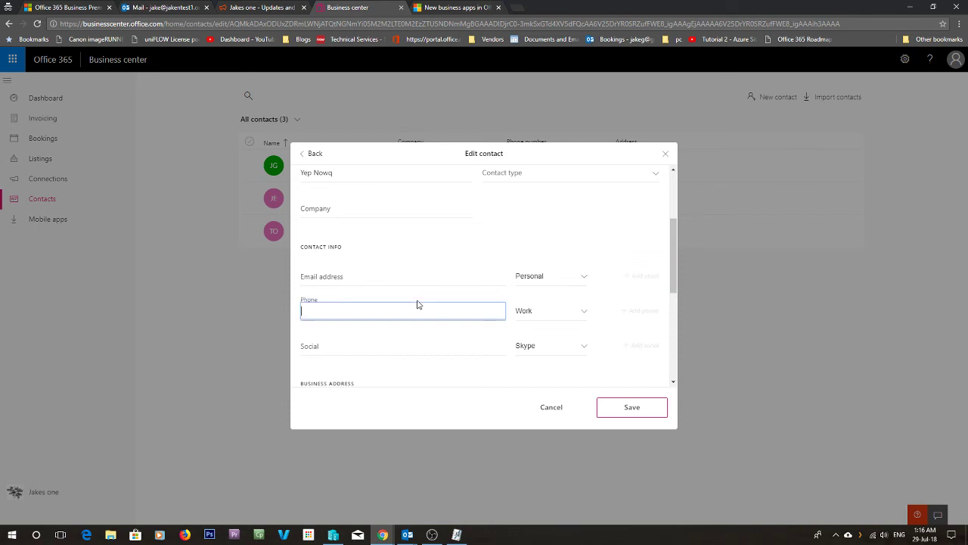
click(602, 406)
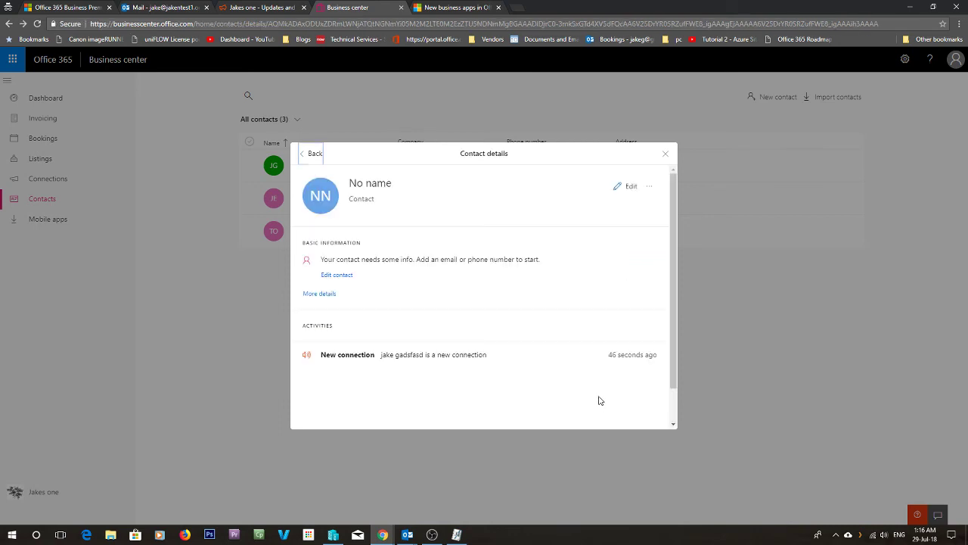
click(664, 154)
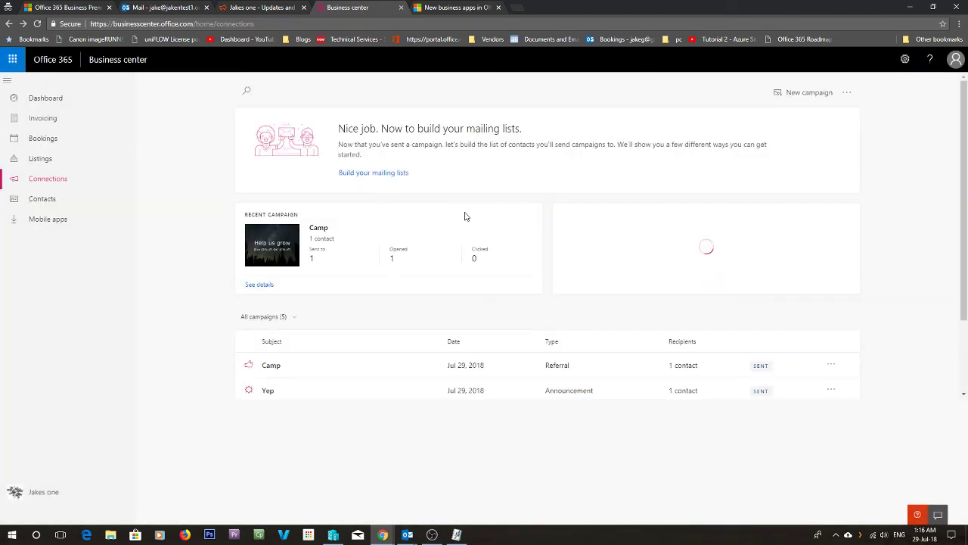
click(285, 362)
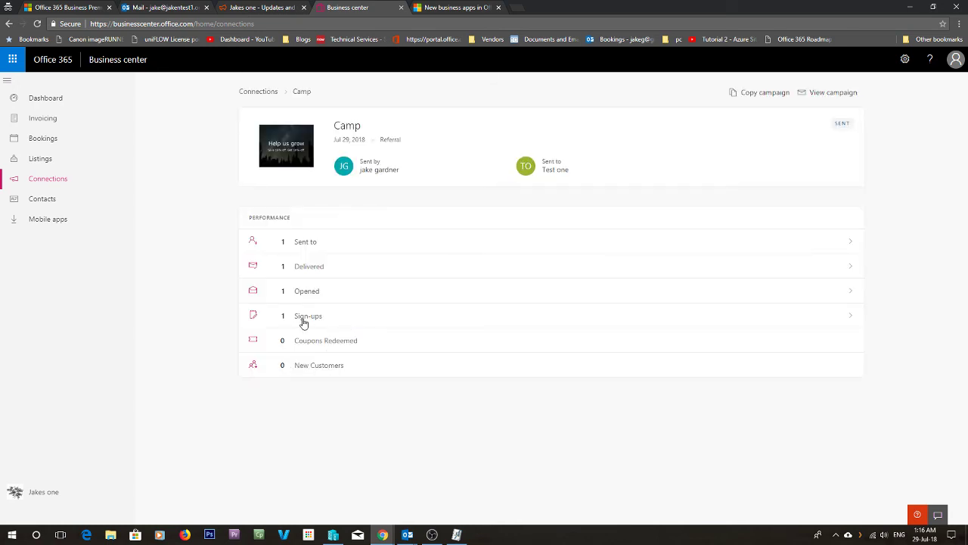
click(302, 322)
click(291, 151)
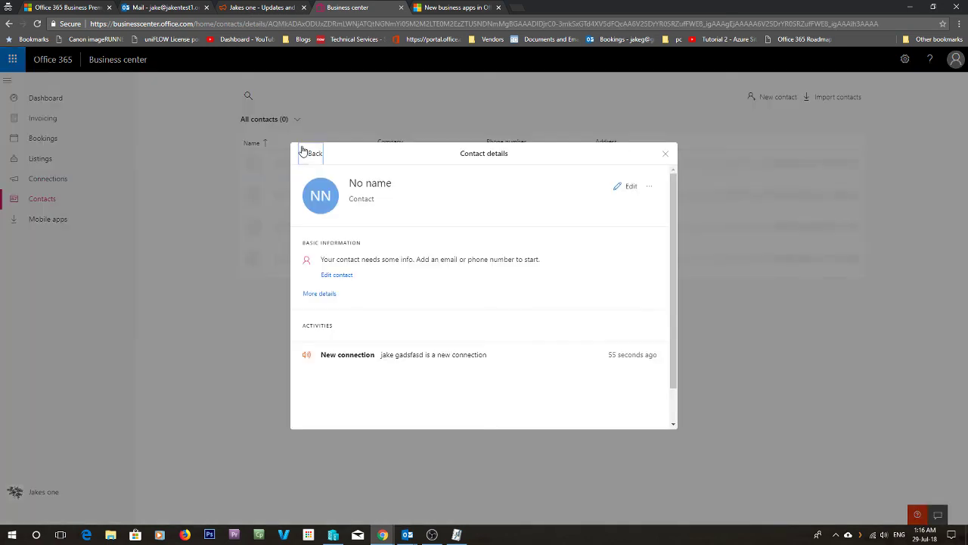
click(336, 274)
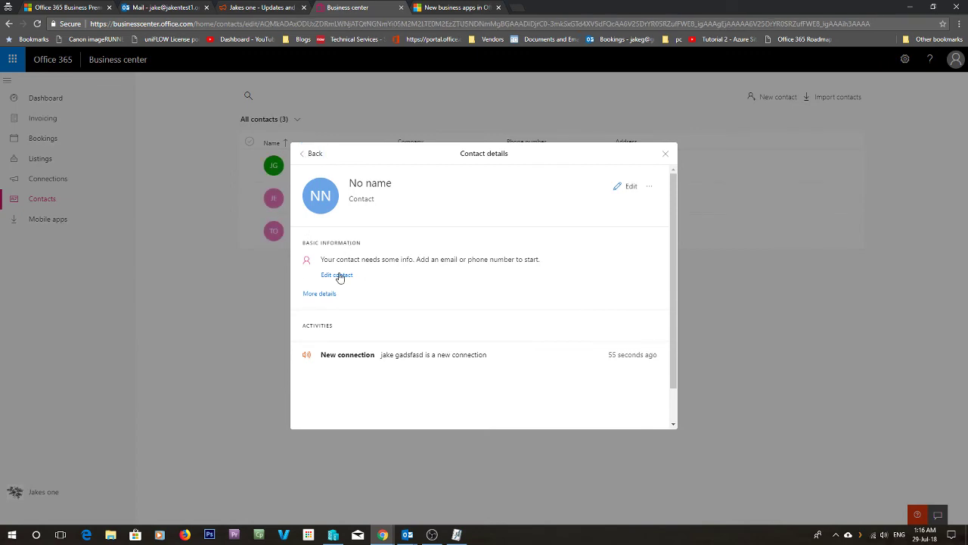
click(665, 154)
click(664, 155)
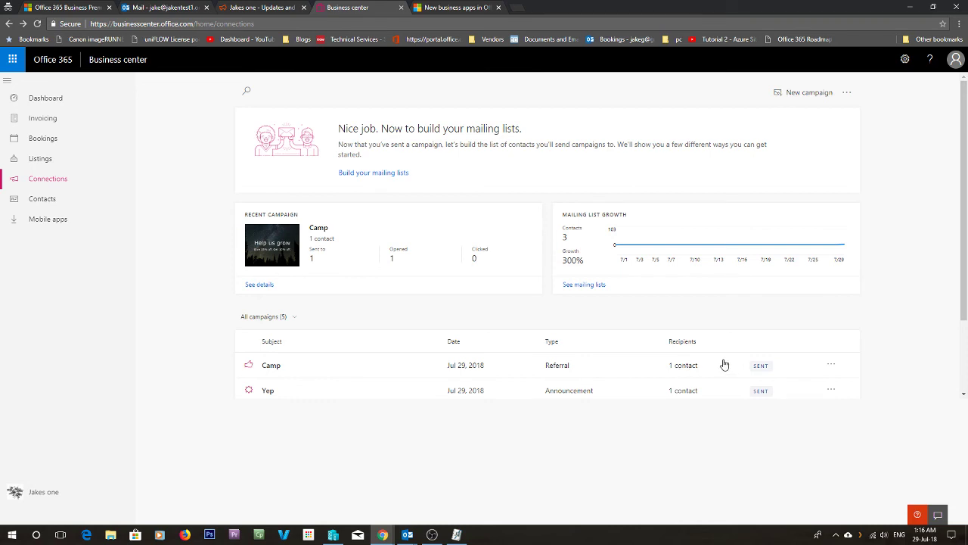
click(367, 368)
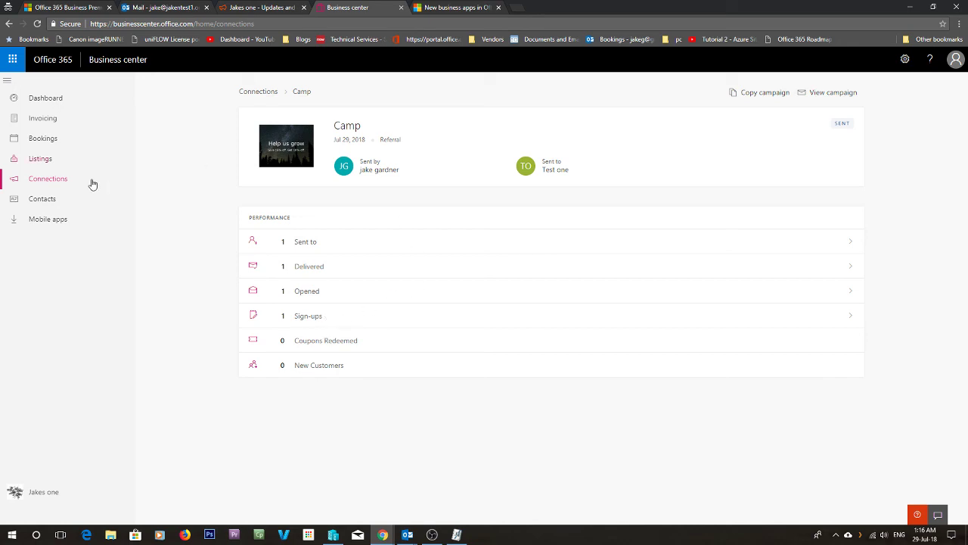
click(31, 186)
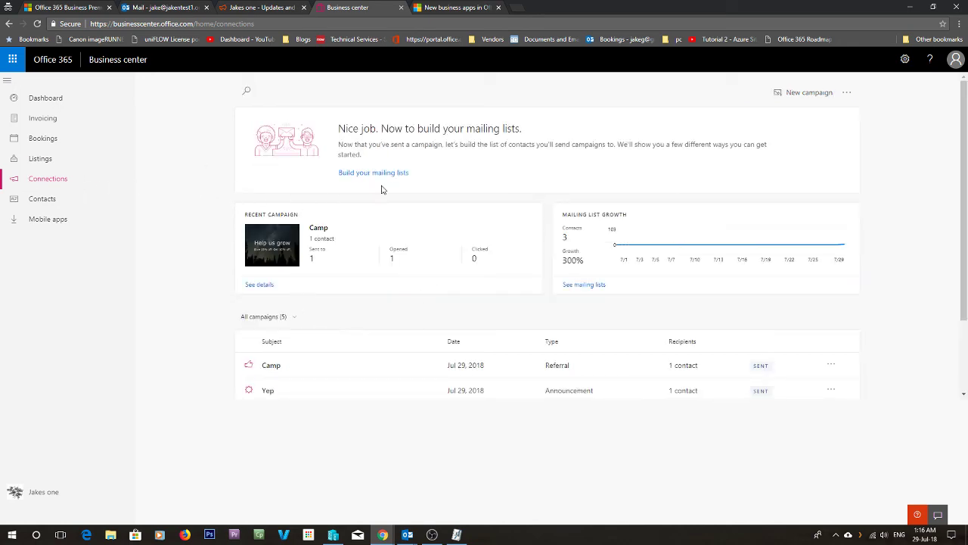
- Start a newsletter campaign from a template with the headline 'This is our newsletter.'
click(802, 94)
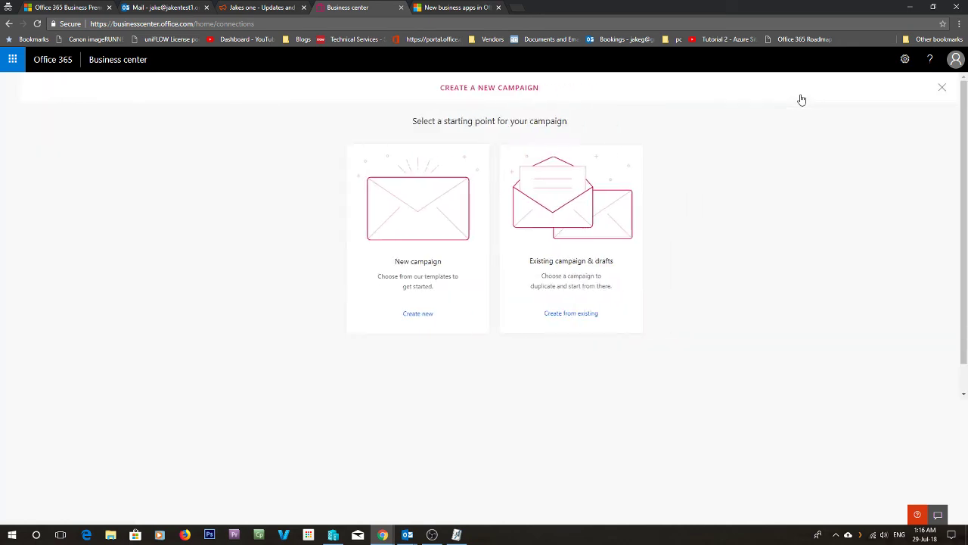
click(403, 274)
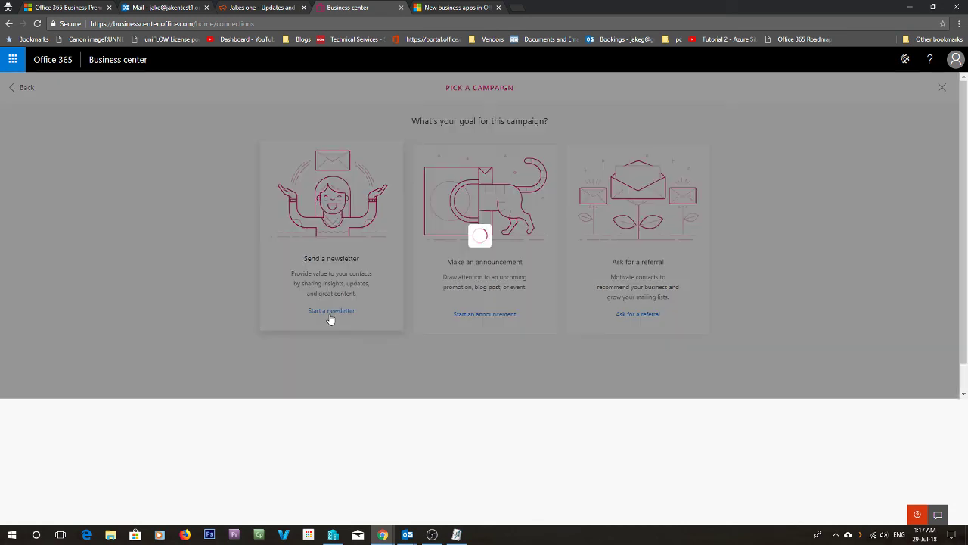
click(331, 317)
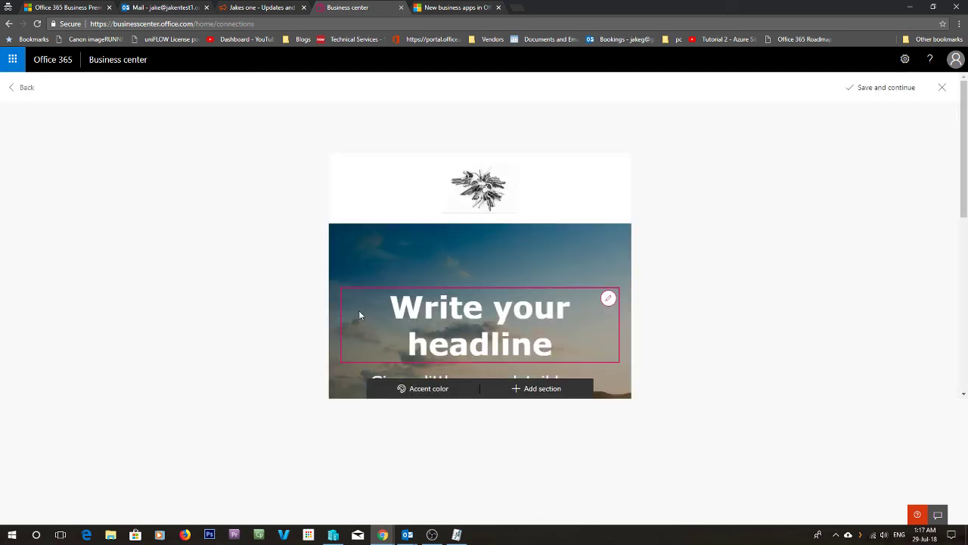
click(503, 316)
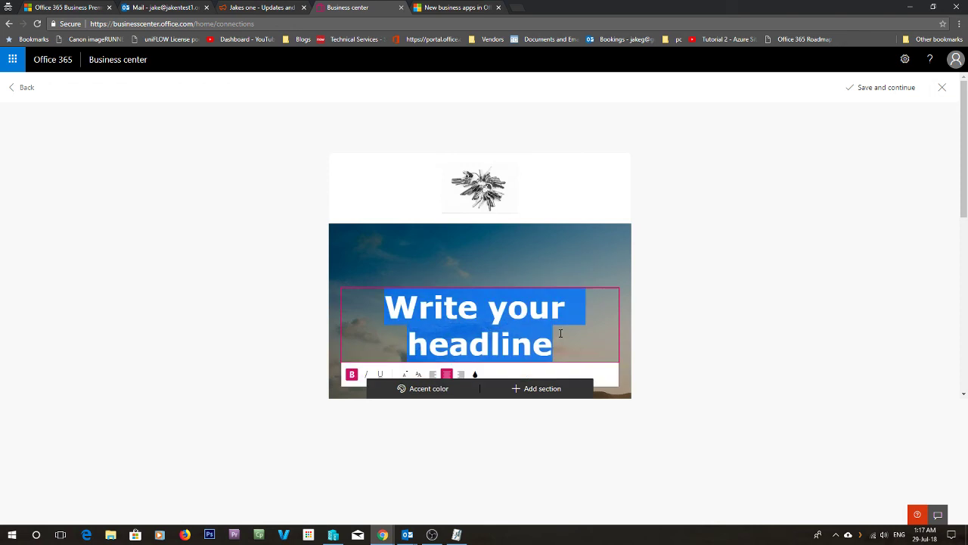
text(This is o)
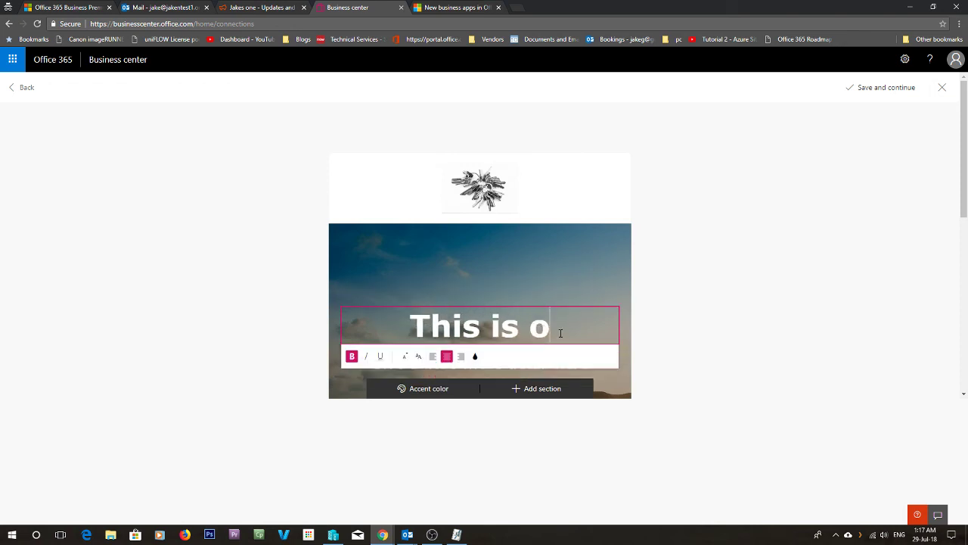
text(ur newsl)
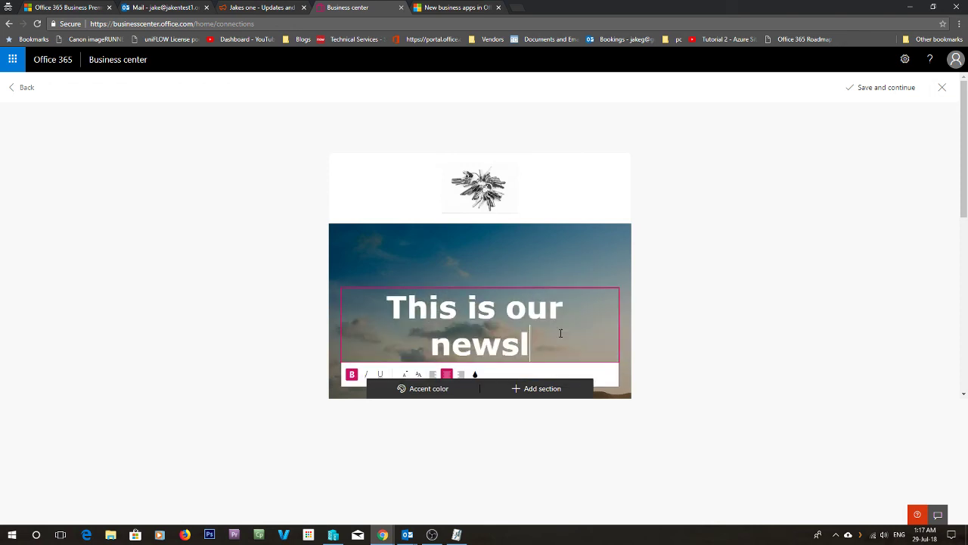
text(etter.)
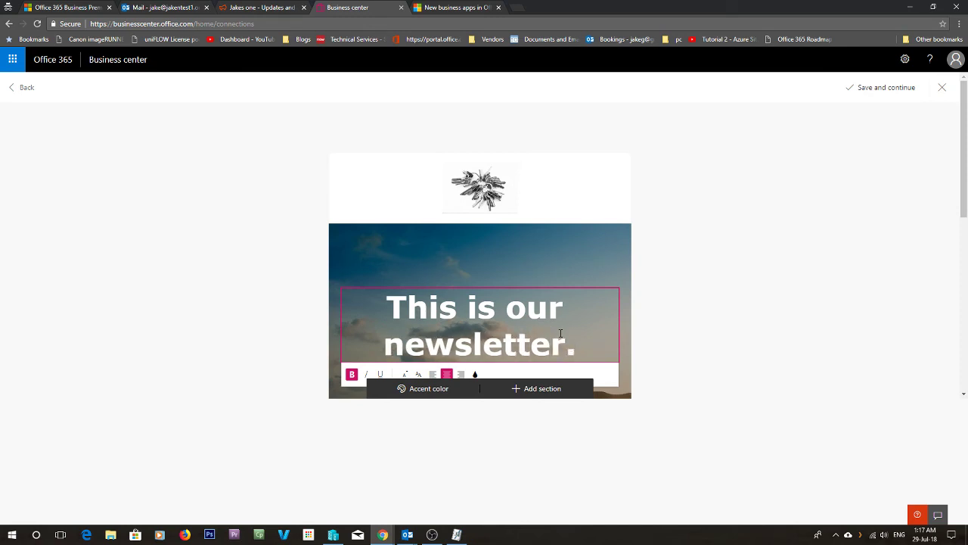
- Add a picture, headline, text and button section to the newsletter
click(527, 388)
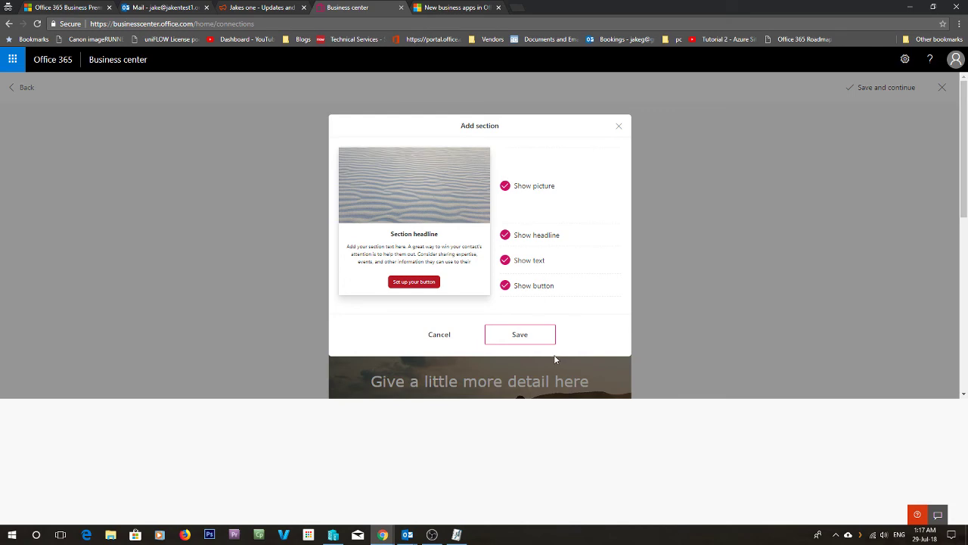
click(532, 338)
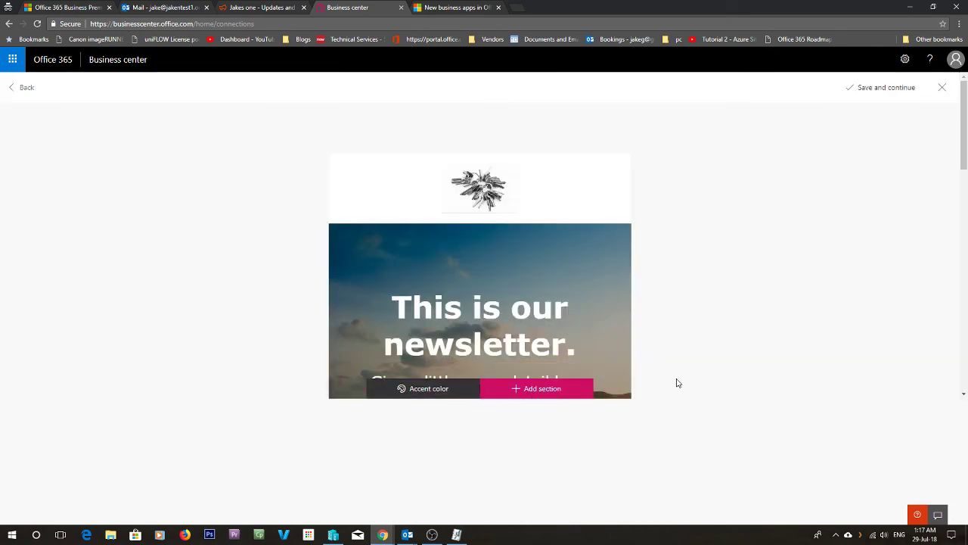
scroll(677, 380, down, 5)
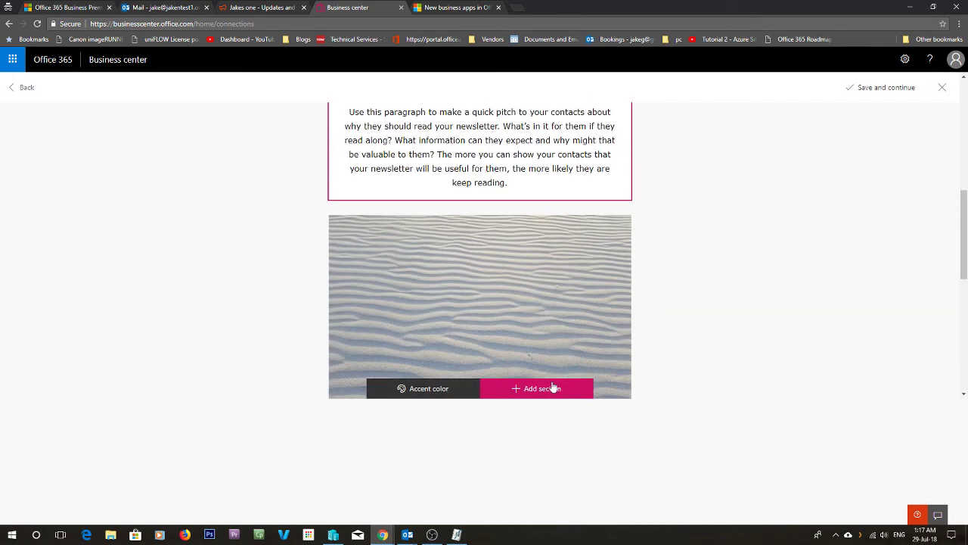
click(534, 388)
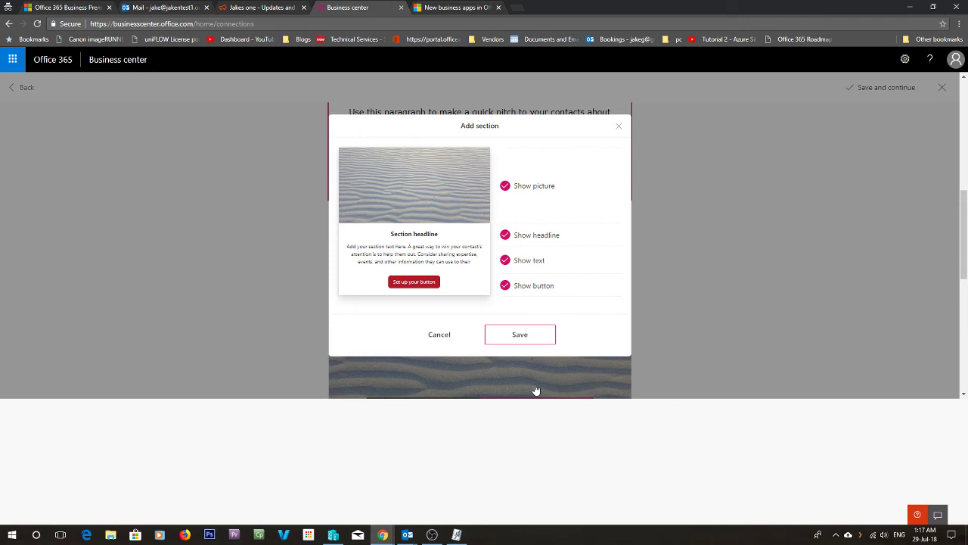
click(439, 334)
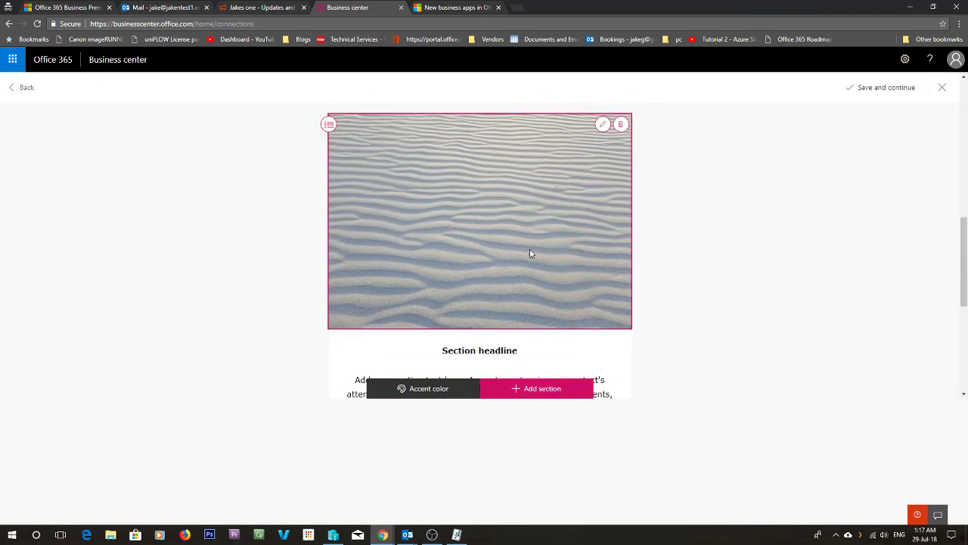
- Replace the sand picture with keys passwords.jpg, scaled to 8, and save
click(602, 225)
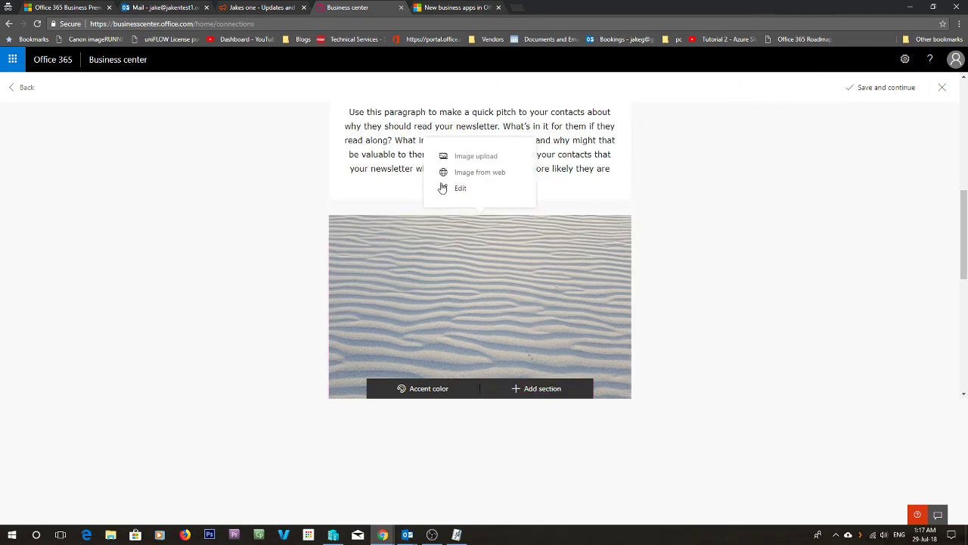
click(461, 157)
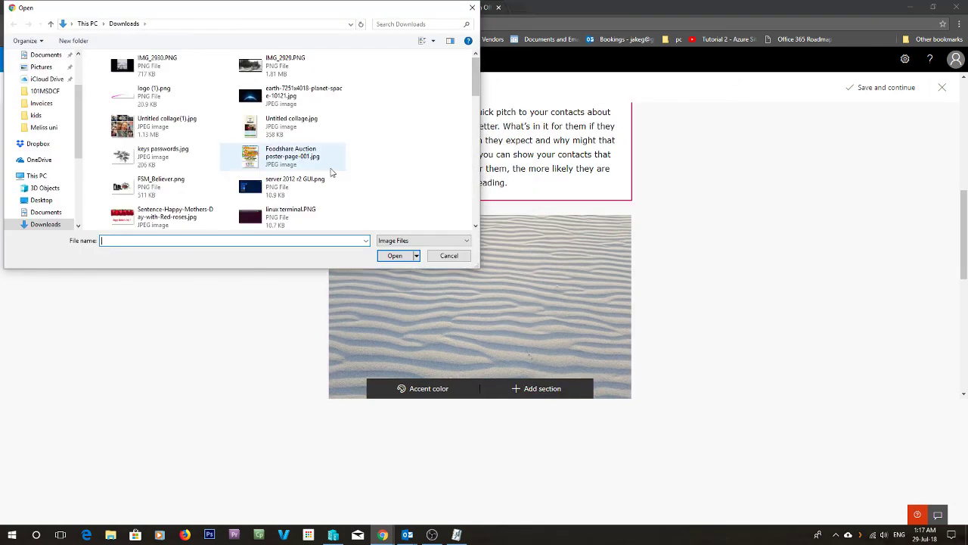
click(155, 162)
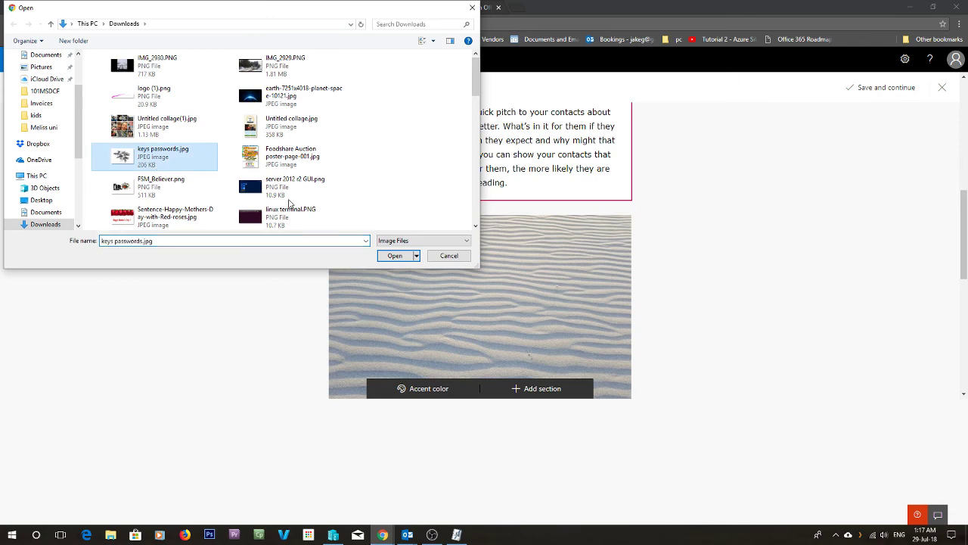
click(387, 255)
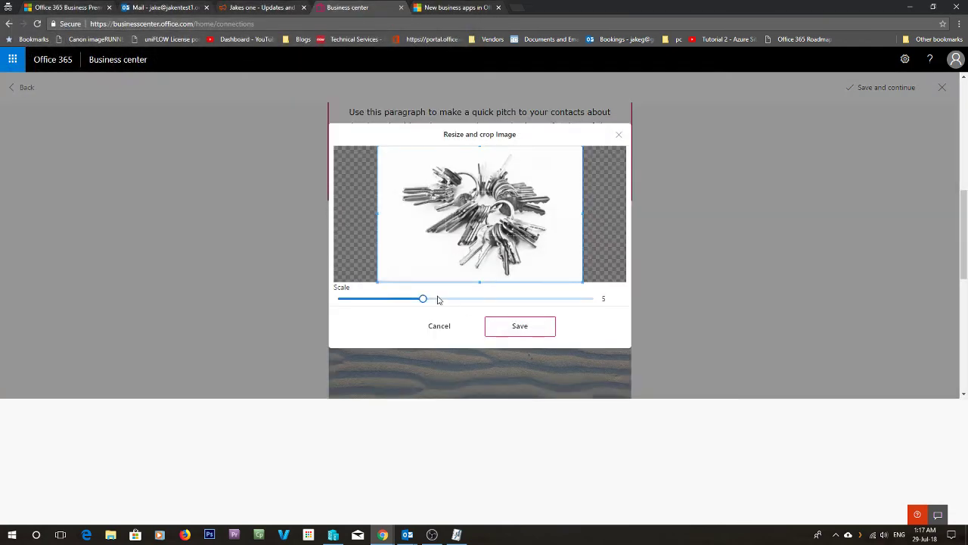
drag(428, 298, 474, 298)
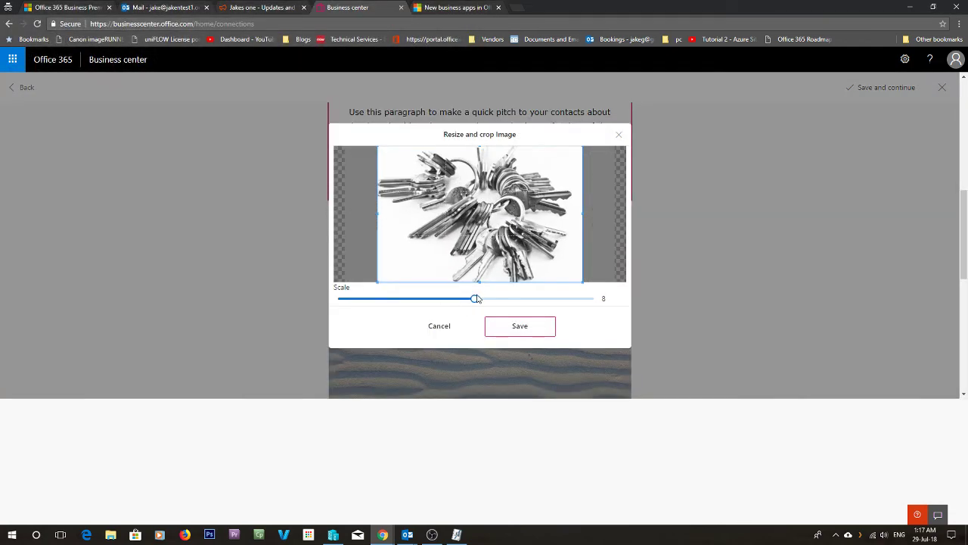
click(512, 330)
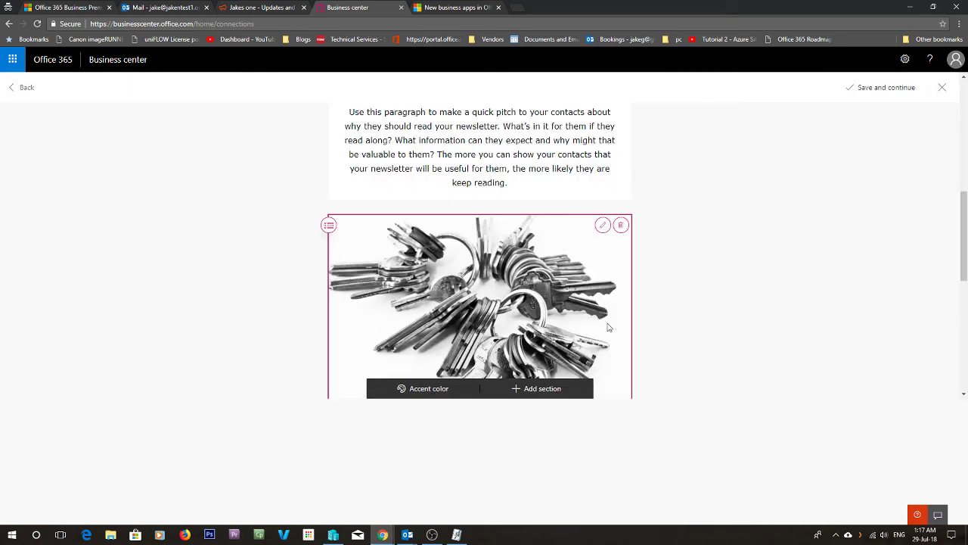
- Enter an http link address for the red button in Button Details
scroll(614, 326, down, 3)
scroll(616, 328, down, 2)
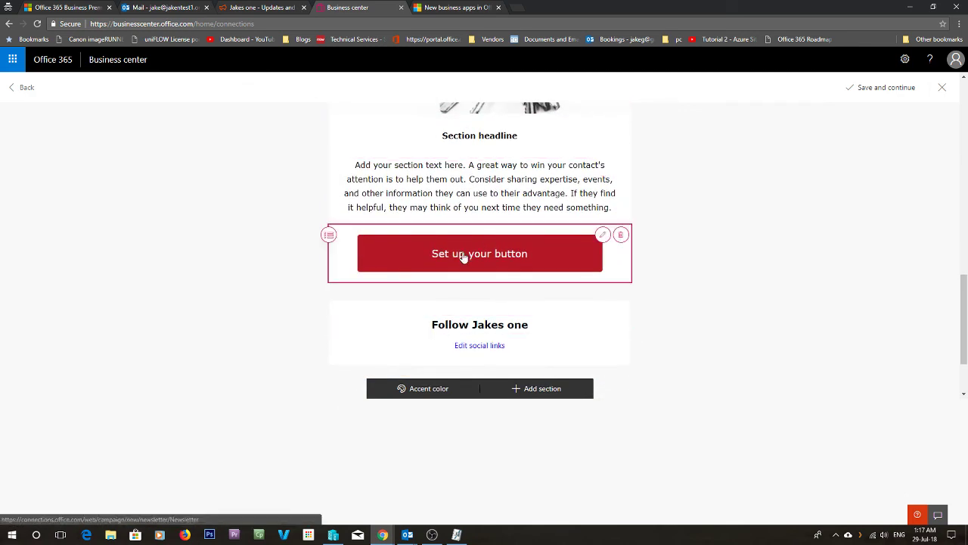
click(602, 234)
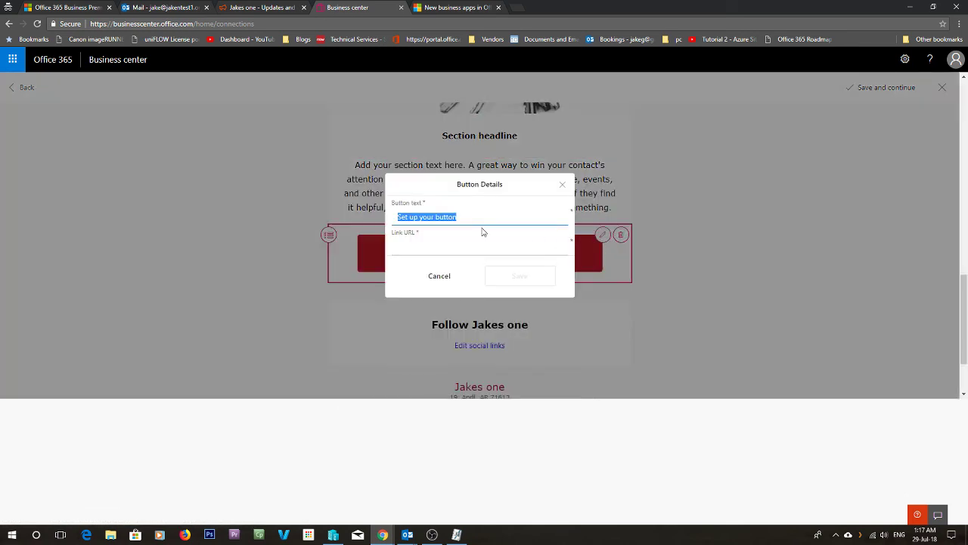
click(458, 246)
text(https://heresjaken.com)
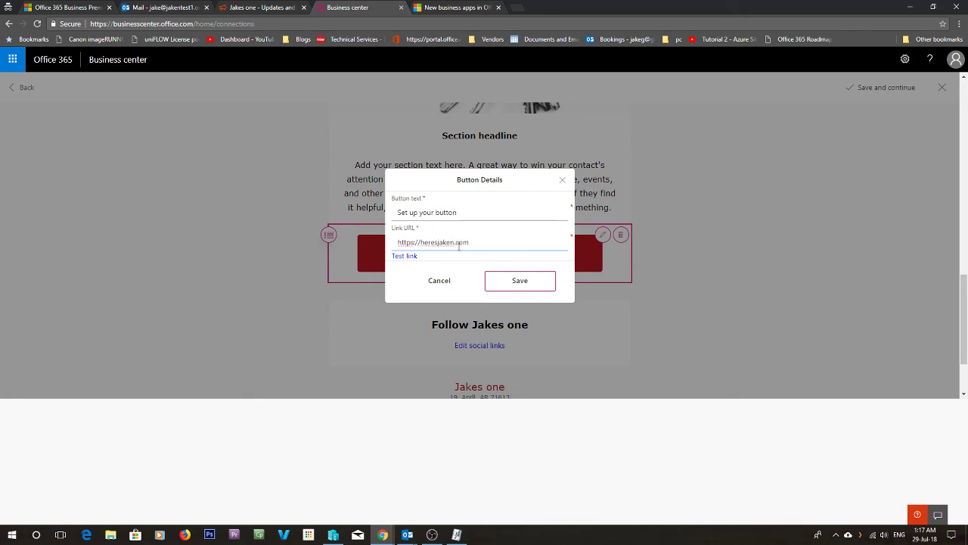
triple_click(461, 241)
click(516, 280)
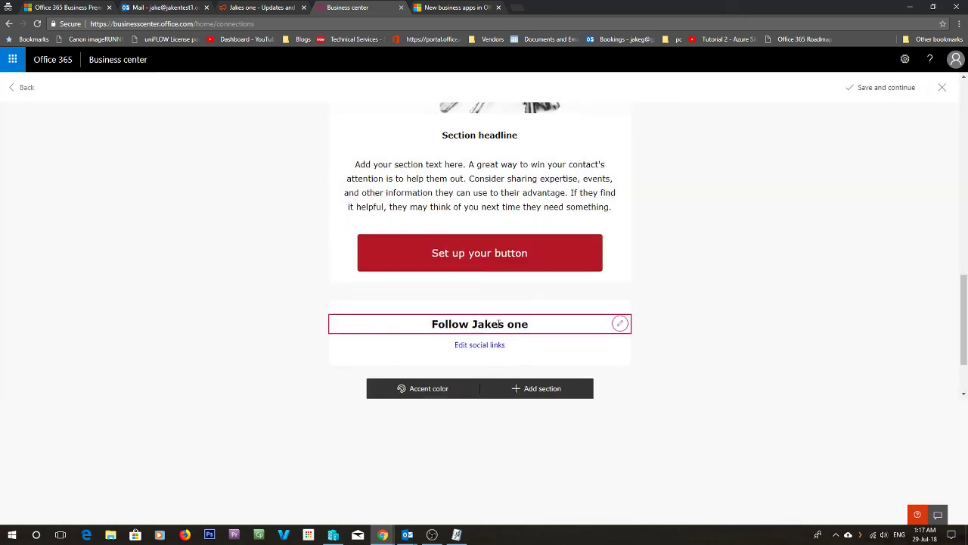
- Replace the Section headline with 'Some News' and review the body paragraph
scroll(495, 327, up, 2)
triple_click(509, 248)
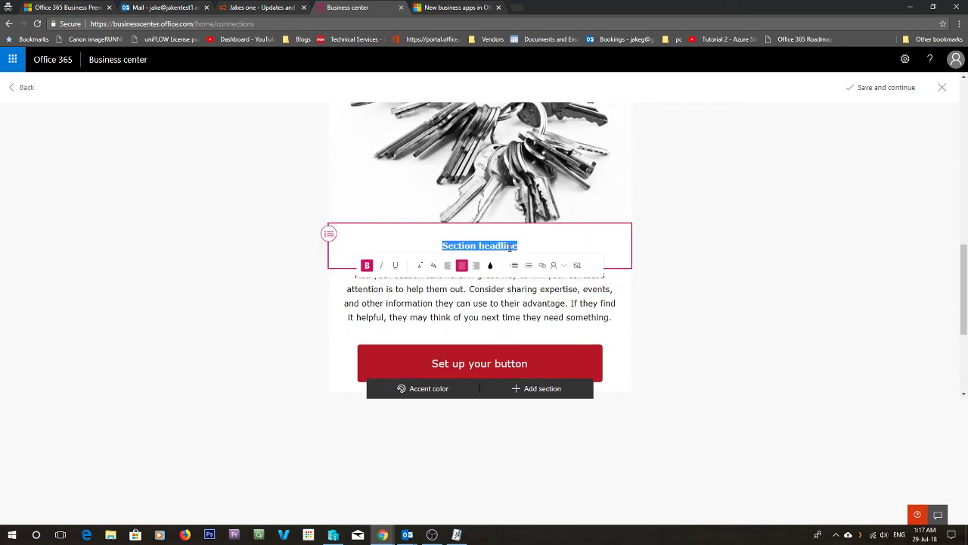
text(Some News)
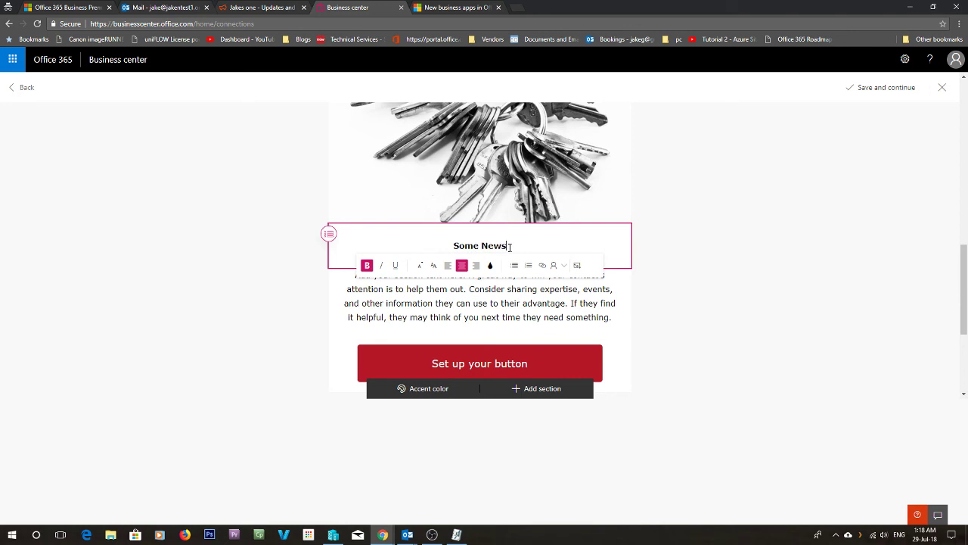
click(506, 328)
triple_click(510, 318)
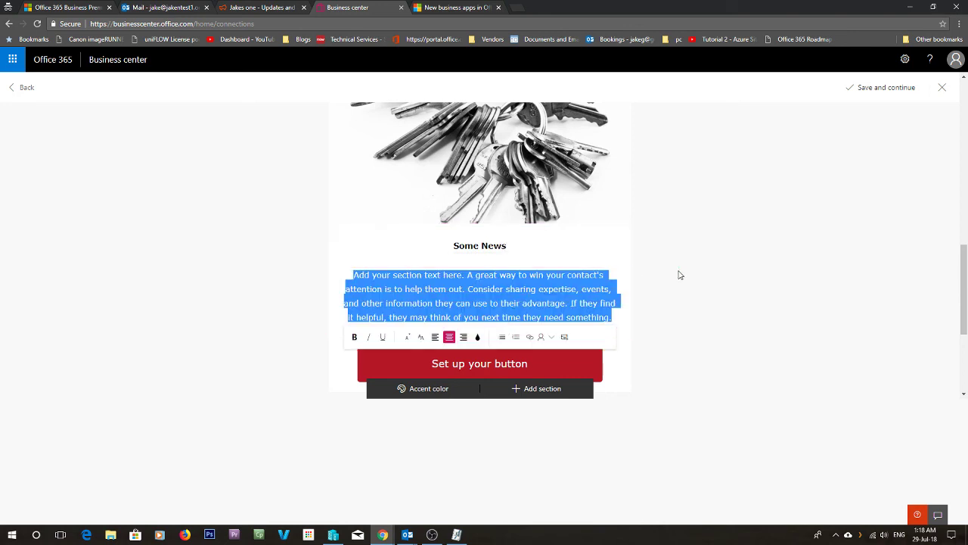
click(657, 301)
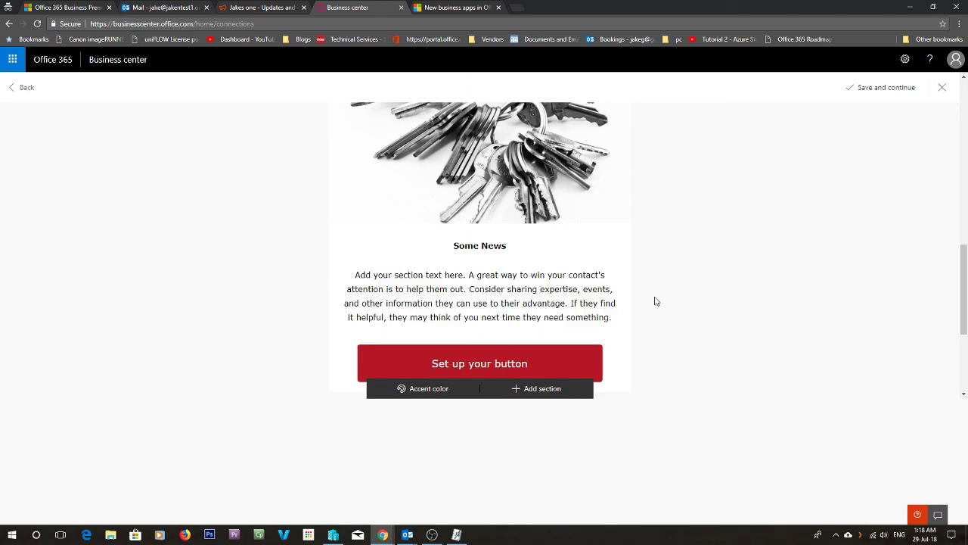
scroll(655, 314, up, 5)
- Save the newsletter and continue to the sending page
scroll(655, 323, up, 3)
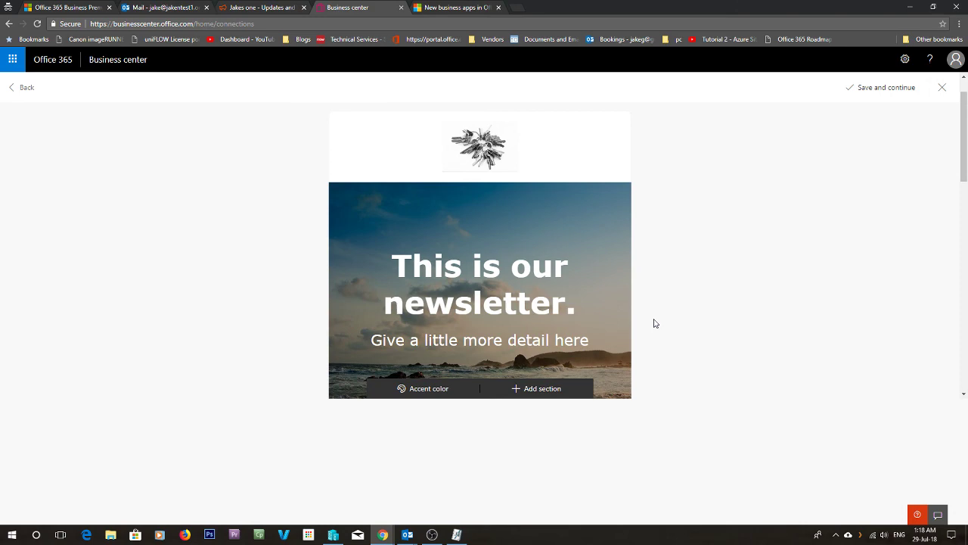
scroll(655, 323, down, 5)
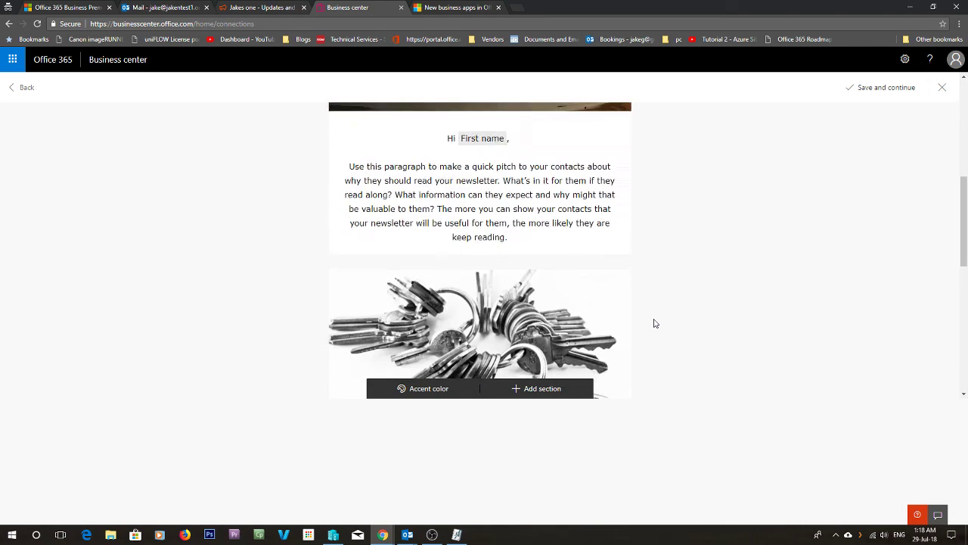
scroll(654, 321, up, 6)
click(875, 89)
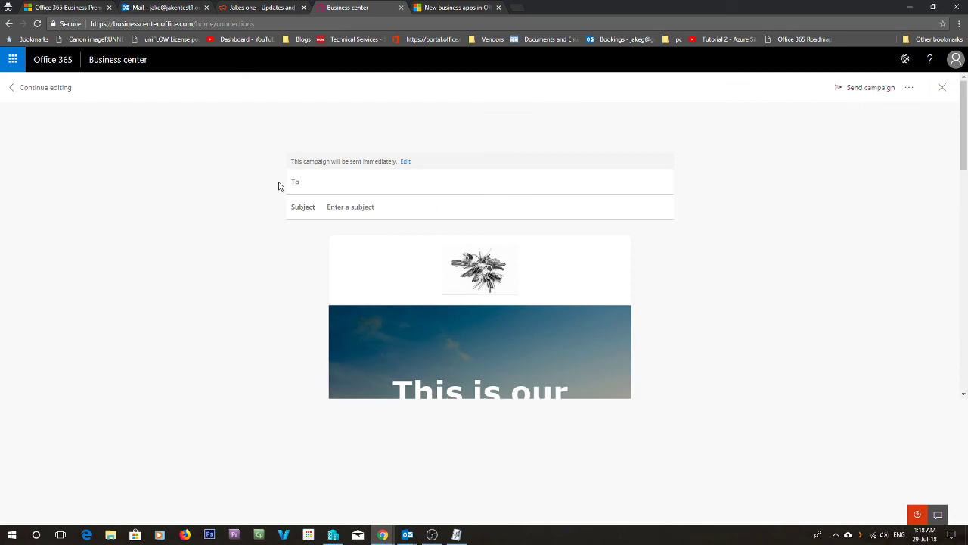
- Type a recipient's first letters in To, then close the editor without sending
click(373, 208)
click(352, 180)
text(ja)
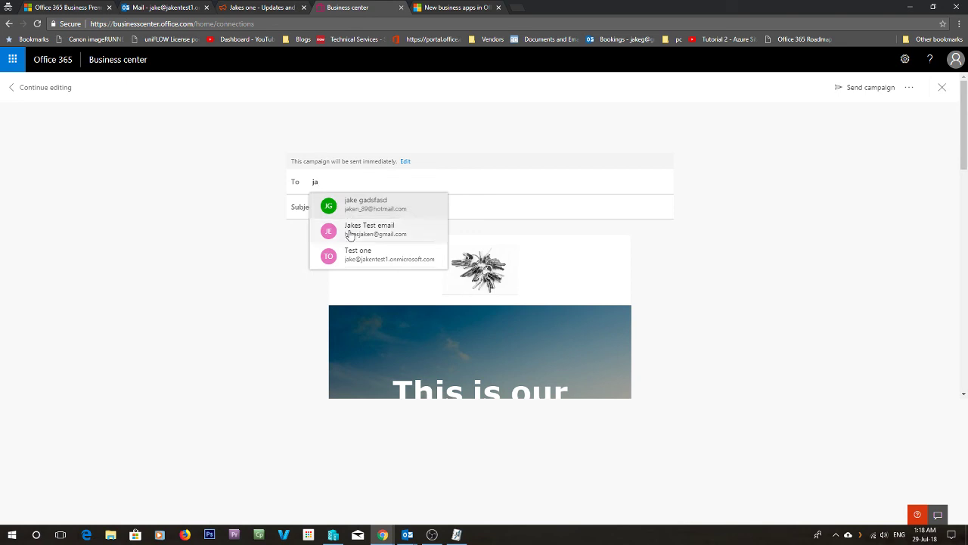
click(893, 222)
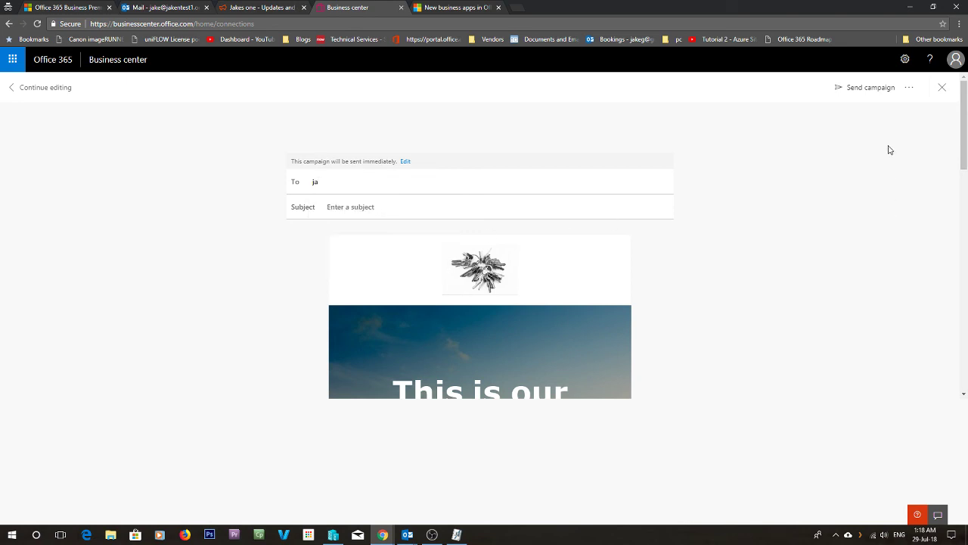
click(943, 94)
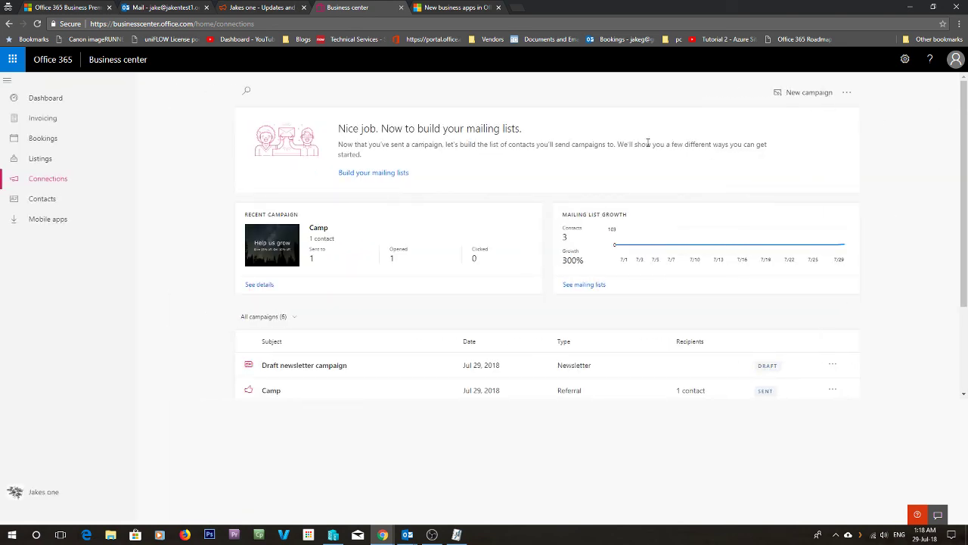
- Create a new campaign copied from the existing Camp campaign, review it, and close the editor
click(805, 95)
click(426, 292)
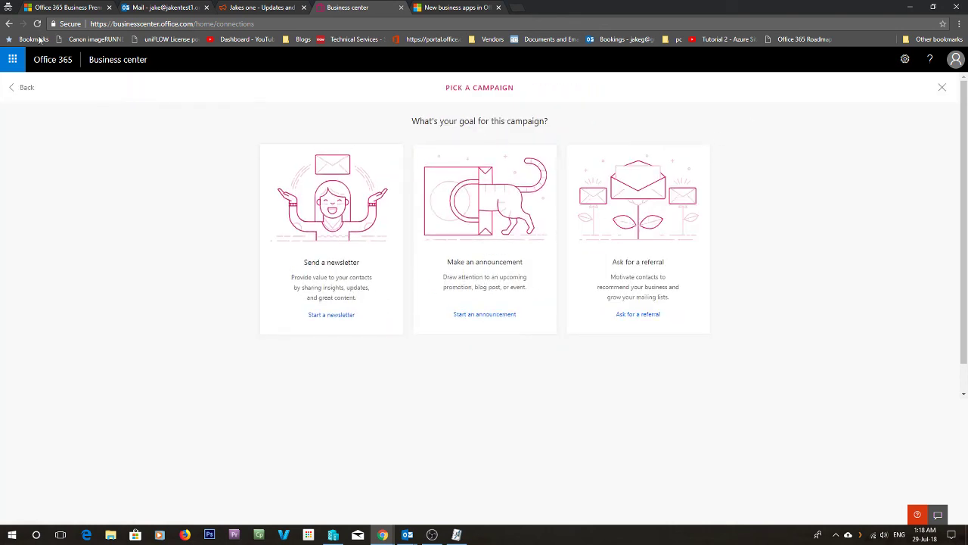
click(20, 94)
click(572, 303)
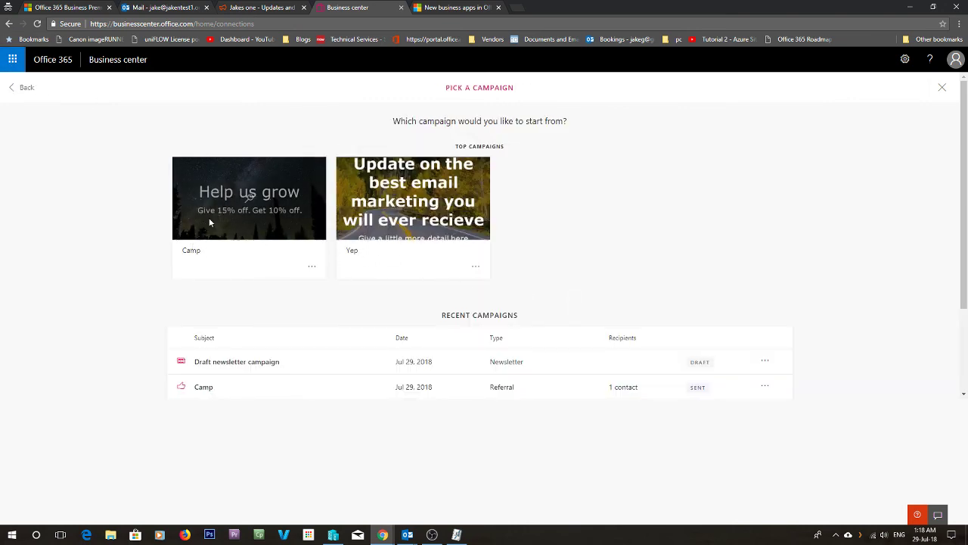
click(181, 251)
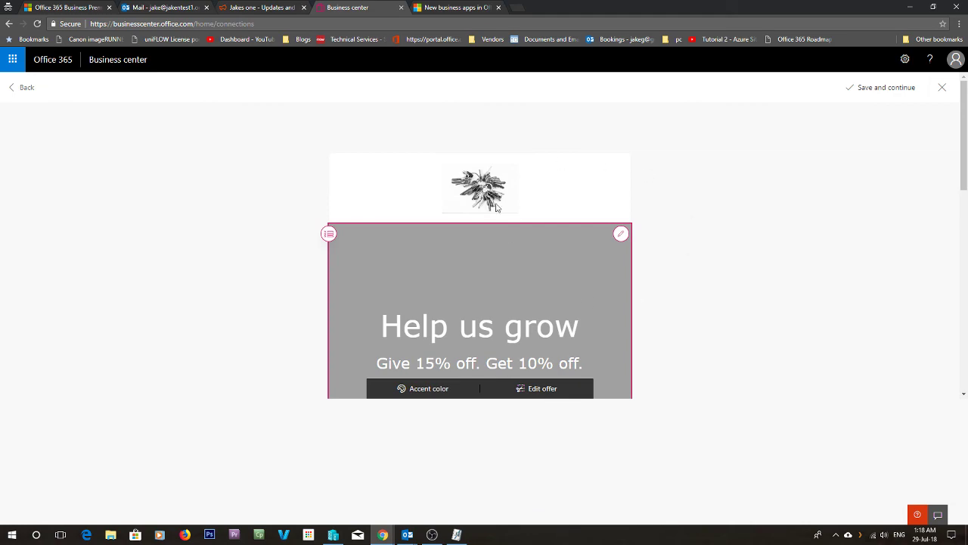
scroll(671, 220, down, 5)
scroll(585, 299, down, 3)
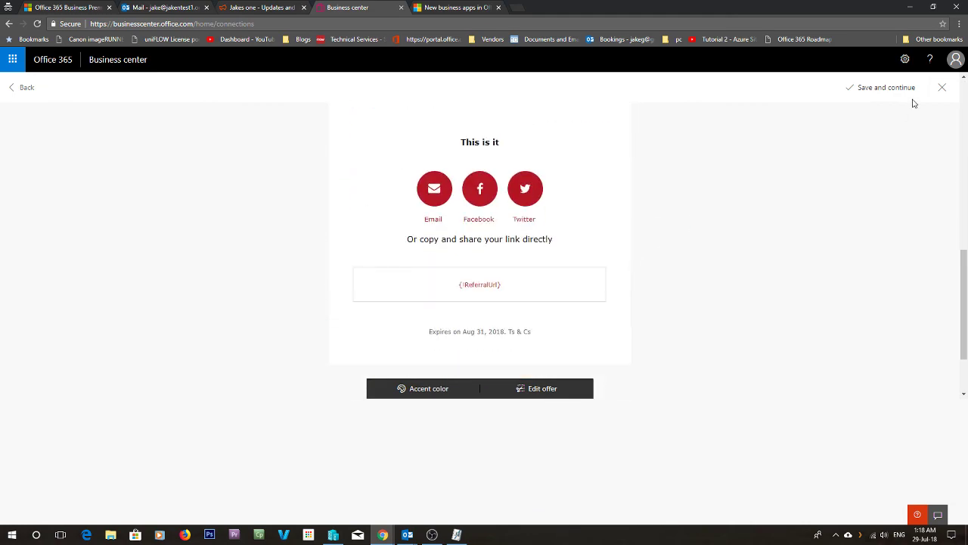
click(941, 89)
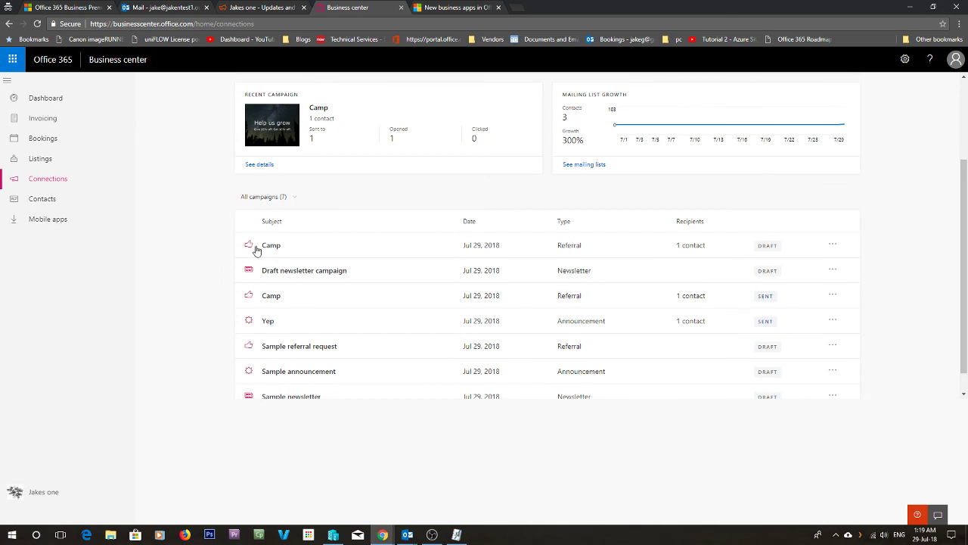
- Scroll to the top of Connections and open See mailing lists
scroll(341, 234, up, 1)
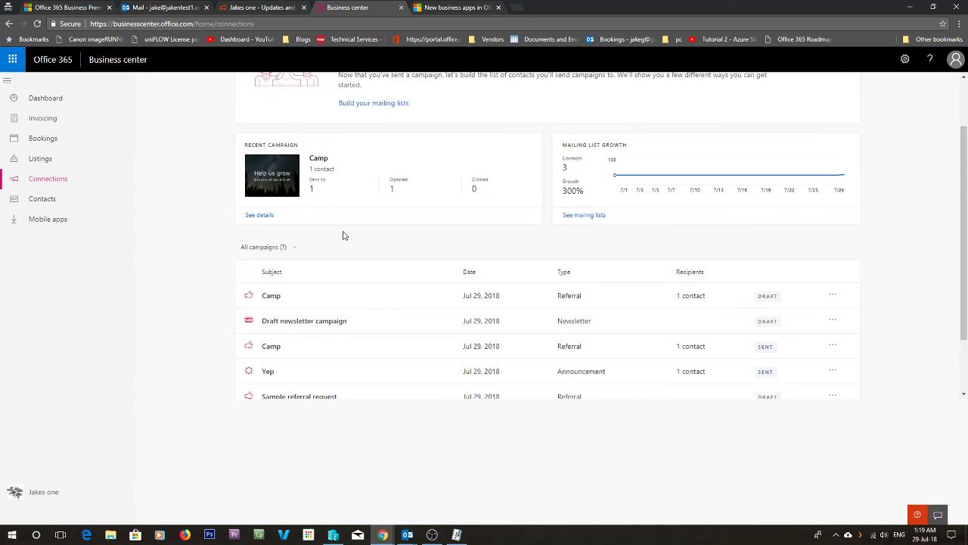
scroll(511, 254, up, 2)
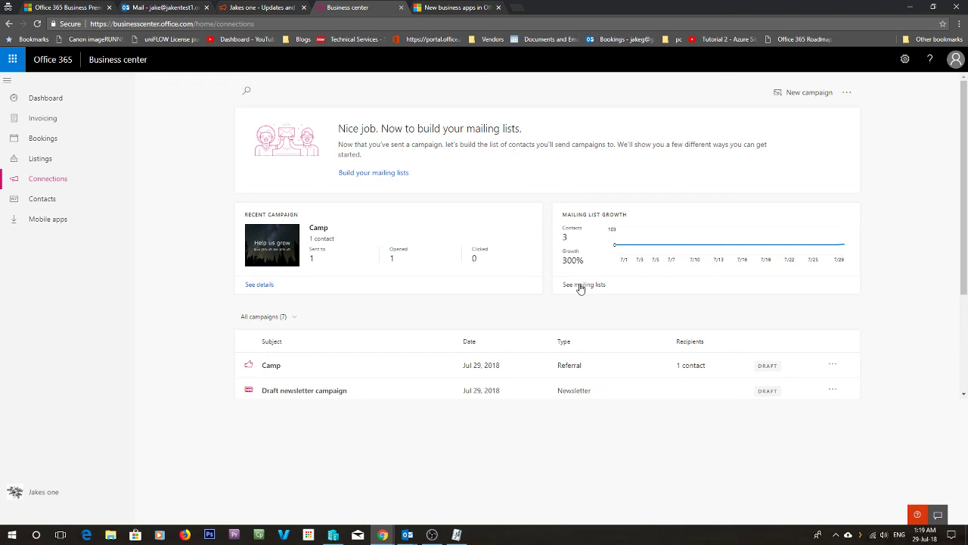
click(580, 285)
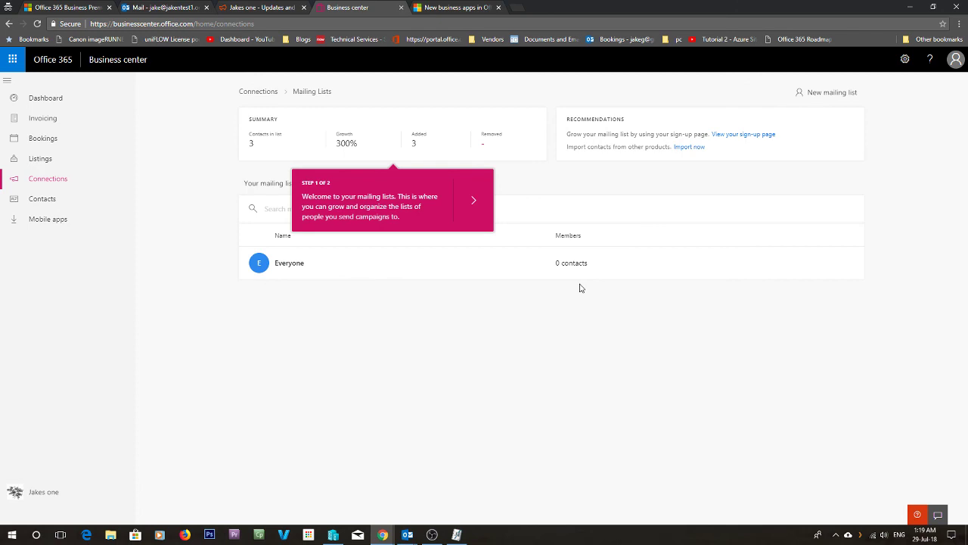